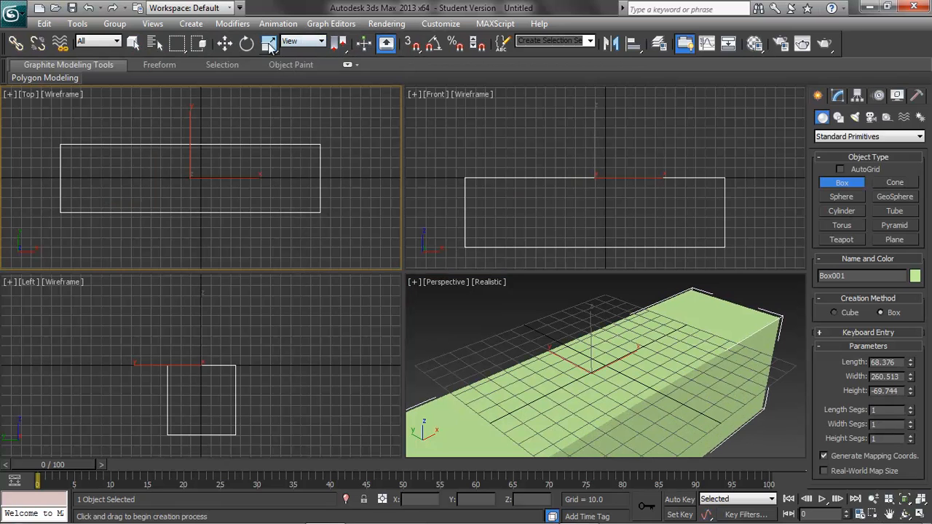
Divide the box into three width segments, keeping a single length segment.
{"action": "left_click", "coordinate": [224, 43]}
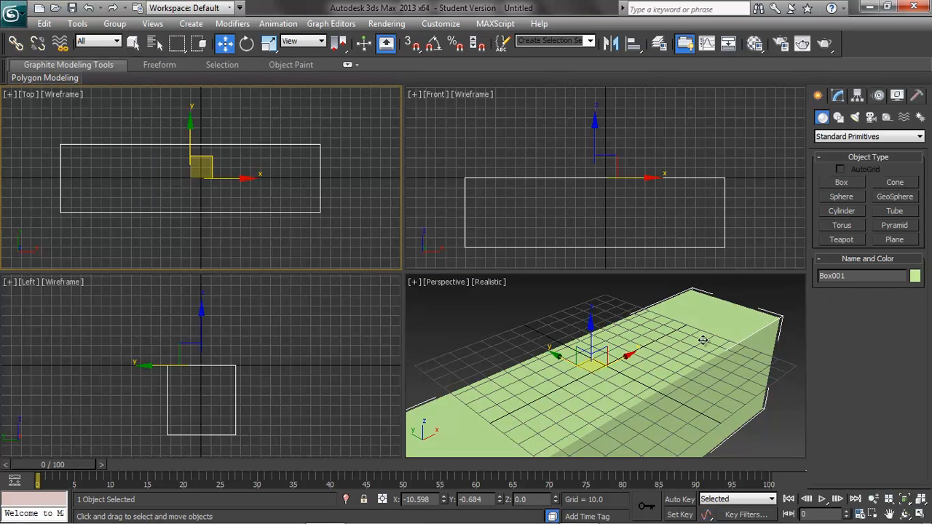
{"action": "left_click", "coordinate": [839, 99]}
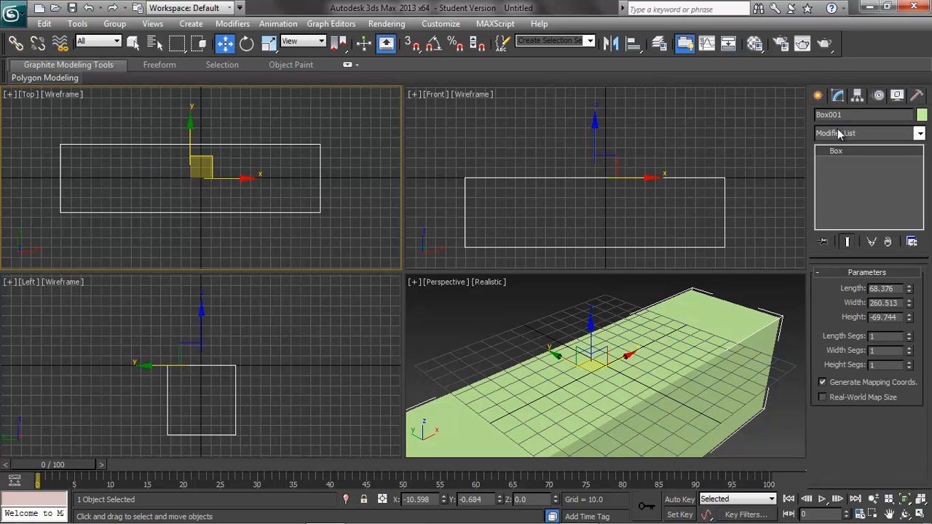
{"action": "left_click", "coordinate": [909, 334]}
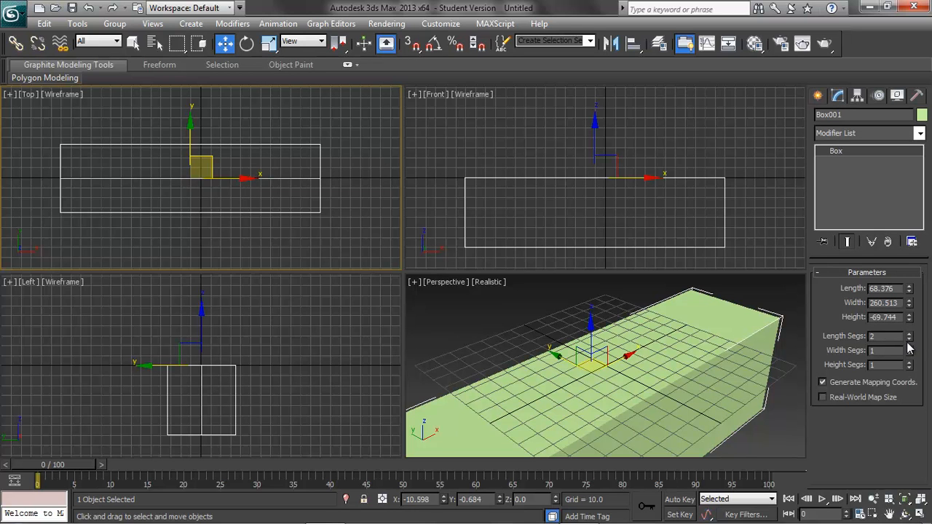
{"action": "left_click", "coordinate": [909, 340]}
{"action": "left_click", "coordinate": [909, 348]}
{"action": "left_click", "coordinate": [908, 348]}
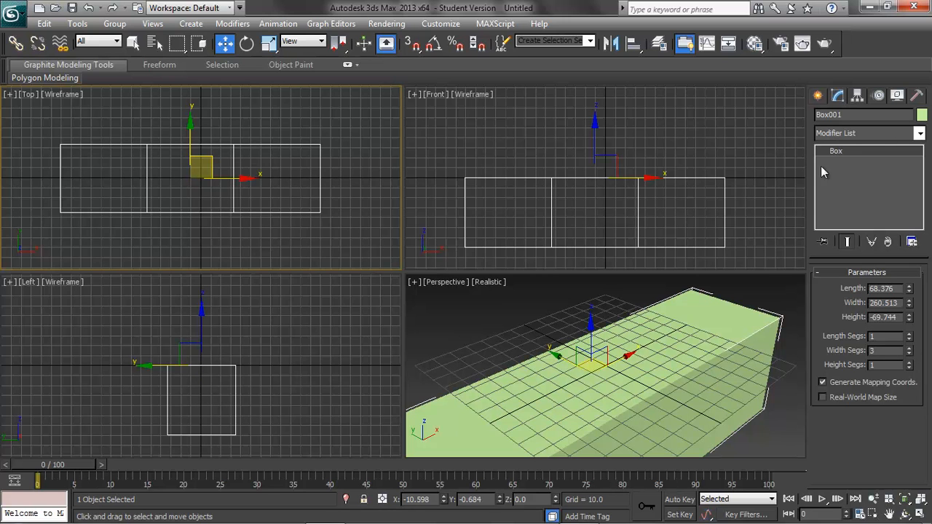
Hide the grid in the Perspective viewport and turn on Edged Faces shading there.
{"action": "left_click", "coordinate": [515, 285]}
{"action": "key", "text": "g"}
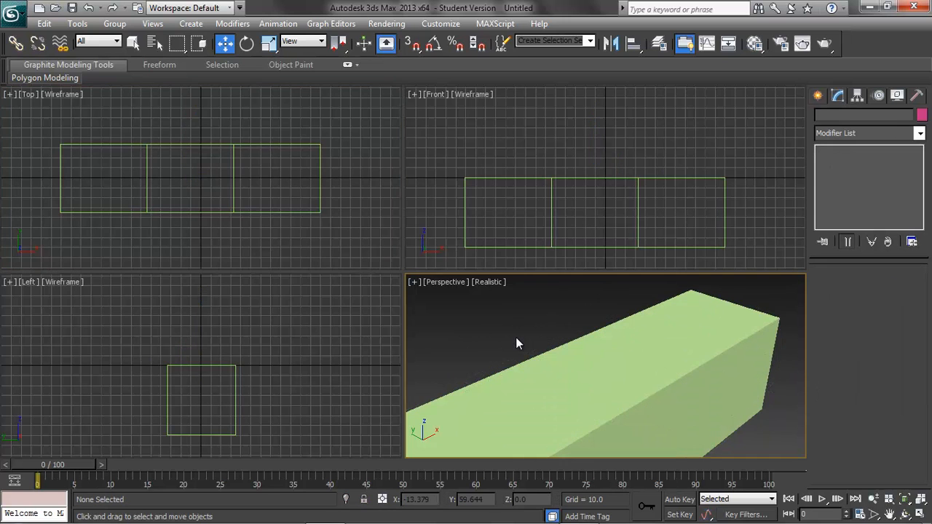
{"action": "left_click", "coordinate": [486, 282]}
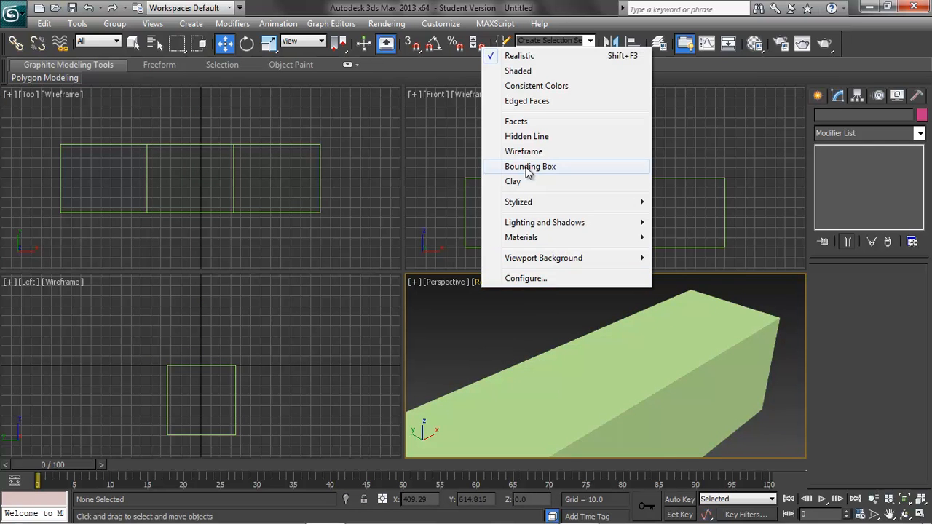
{"action": "left_click", "coordinate": [529, 102]}
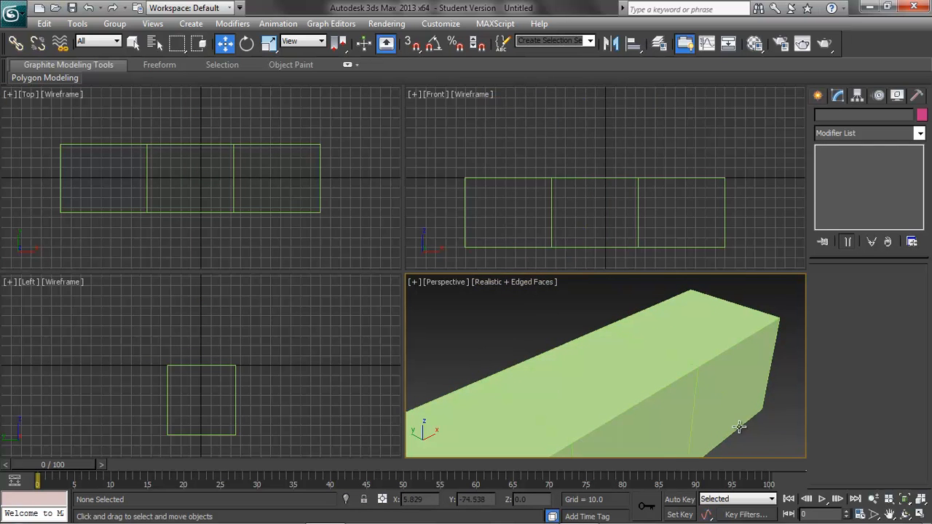
Change the box's object colour to green and select the box again in the Perspective viewport.
{"action": "left_click", "coordinate": [726, 360]}
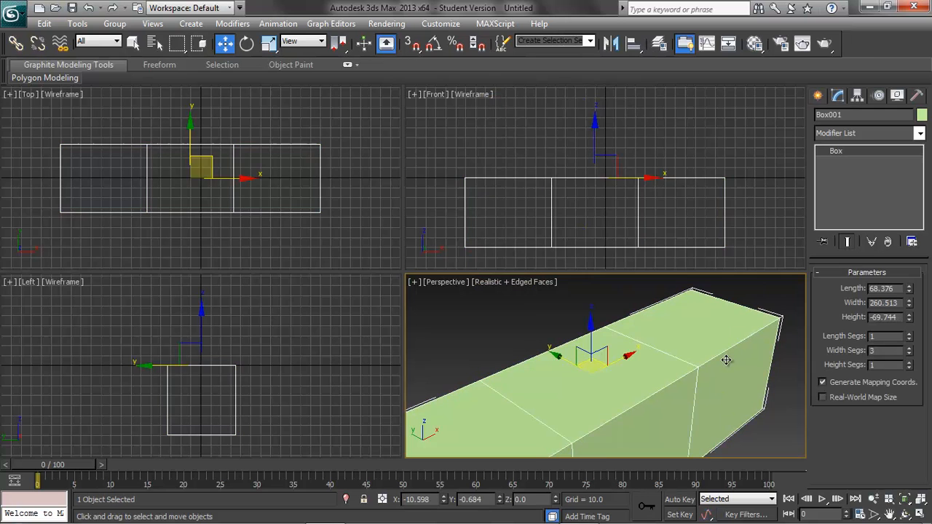
{"action": "left_click", "coordinate": [922, 117]}
{"action": "left_click", "coordinate": [683, 215]}
{"action": "left_click", "coordinate": [781, 296]}
{"action": "left_click", "coordinate": [792, 401]}
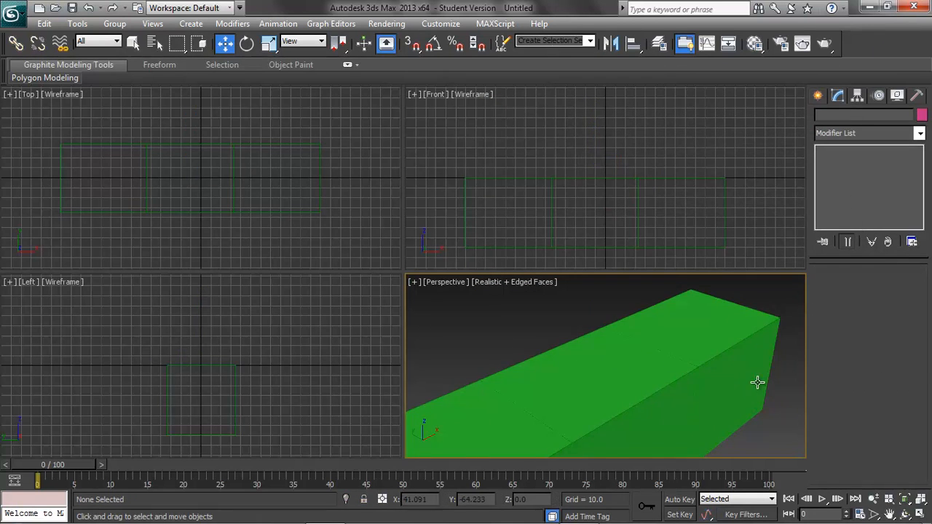
{"action": "scroll", "coordinate": [757, 356], "scroll_direction": "up", "scroll_amount": 2}
{"action": "scroll", "coordinate": [734, 376], "scroll_direction": "down", "scroll_amount": 4}
{"action": "left_click", "coordinate": [686, 386]}
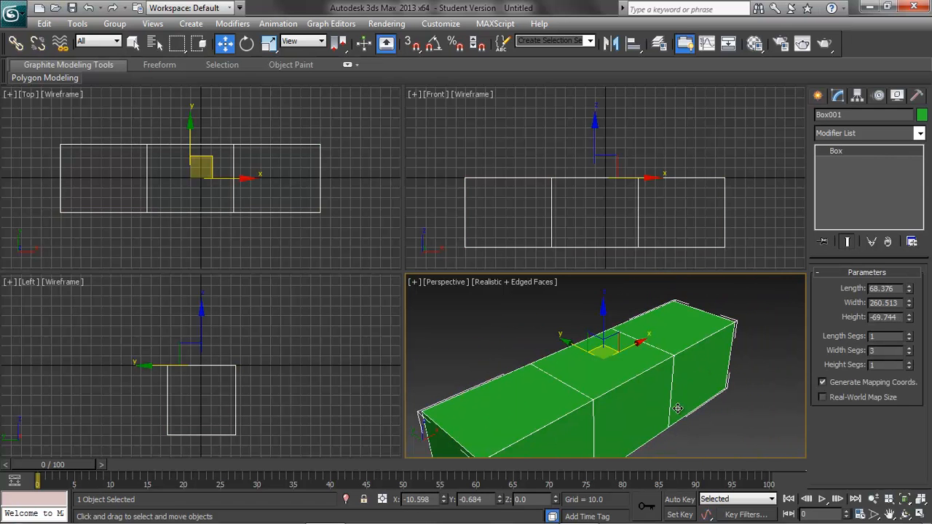
{"action": "middle_click_drag", "start_coordinate": [714, 408], "coordinate": [715, 386], "text": "alt"}
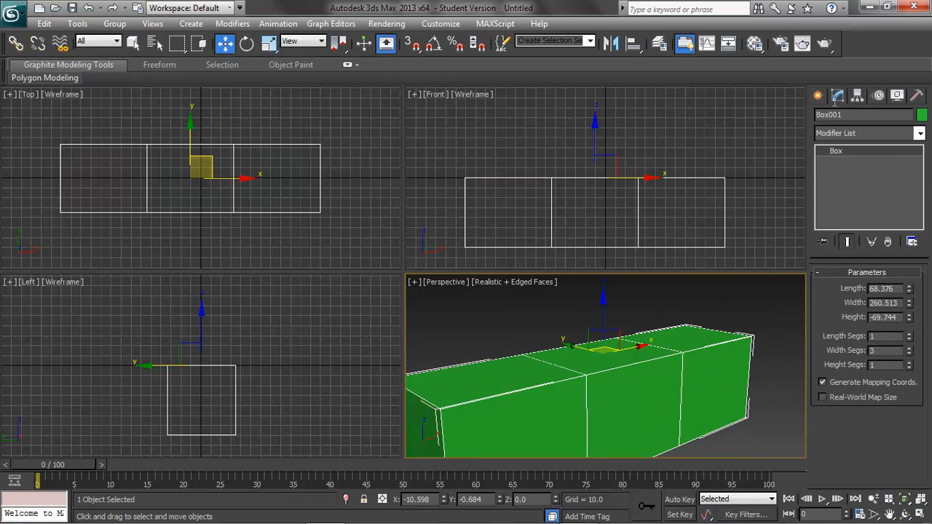
{"action": "left_click", "coordinate": [919, 133]}
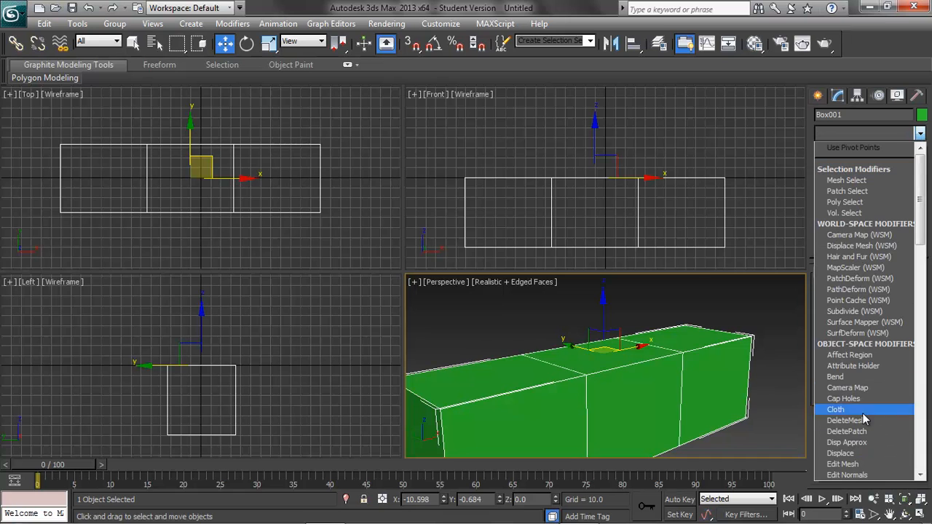
{"action": "scroll", "coordinate": [852, 448], "scroll_direction": "down", "scroll_amount": 1}
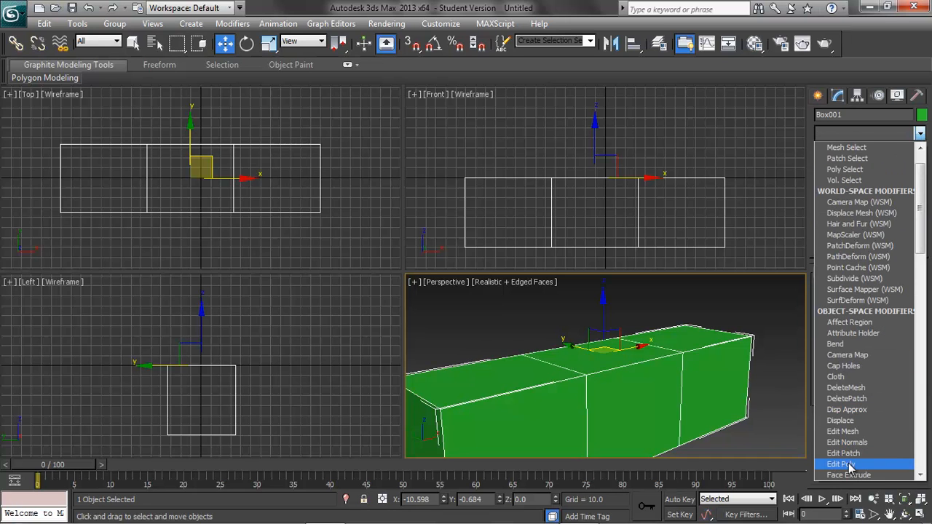
{"action": "left_click", "coordinate": [879, 45]}
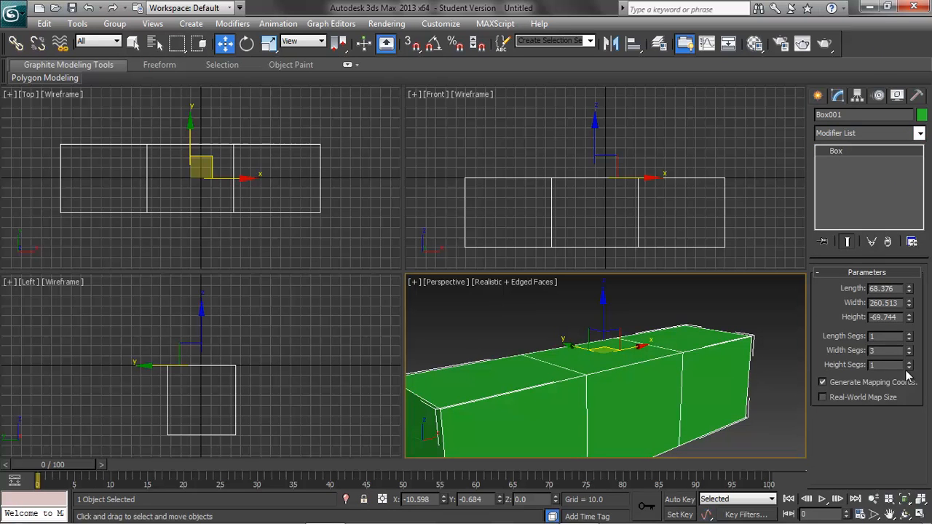
Set the green box's width segments to 5 and apply an Edit Poly modifier to it.
{"action": "left_click", "coordinate": [909, 348]}
{"action": "left_click", "coordinate": [909, 348]}
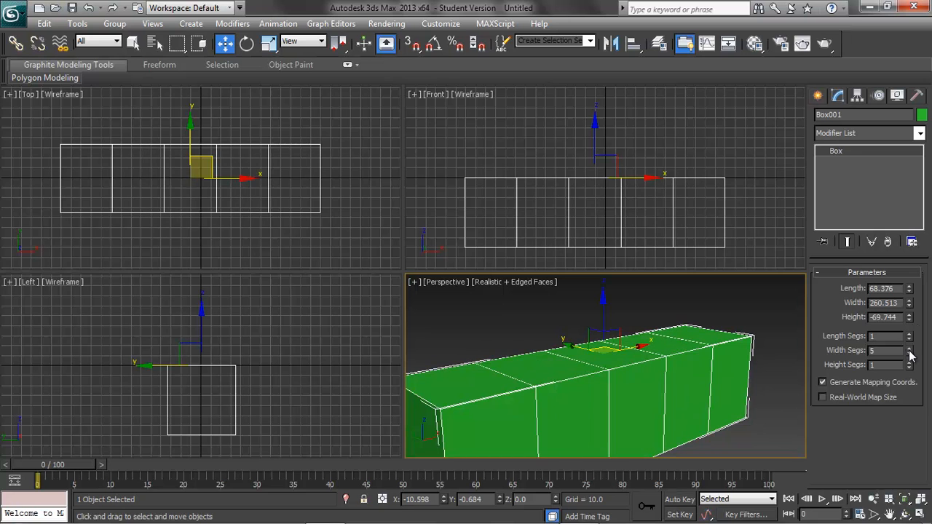
{"action": "left_click", "coordinate": [920, 133]}
{"action": "scroll", "coordinate": [849, 446], "scroll_direction": "down", "scroll_amount": 2}
{"action": "left_click", "coordinate": [848, 431]}
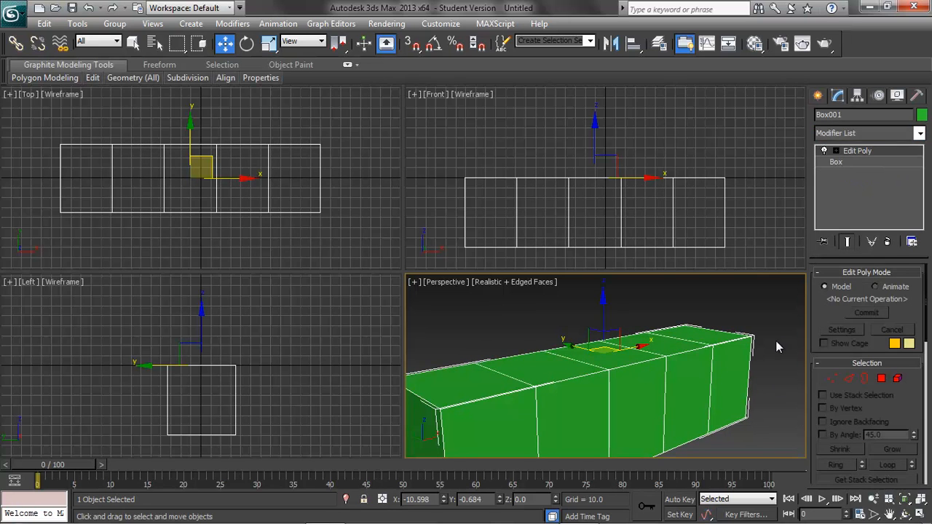
Raise all the inner vertices along the green box's bottom edge in the Front view, leaving the end corners in place.
{"action": "left_click", "coordinate": [831, 379]}
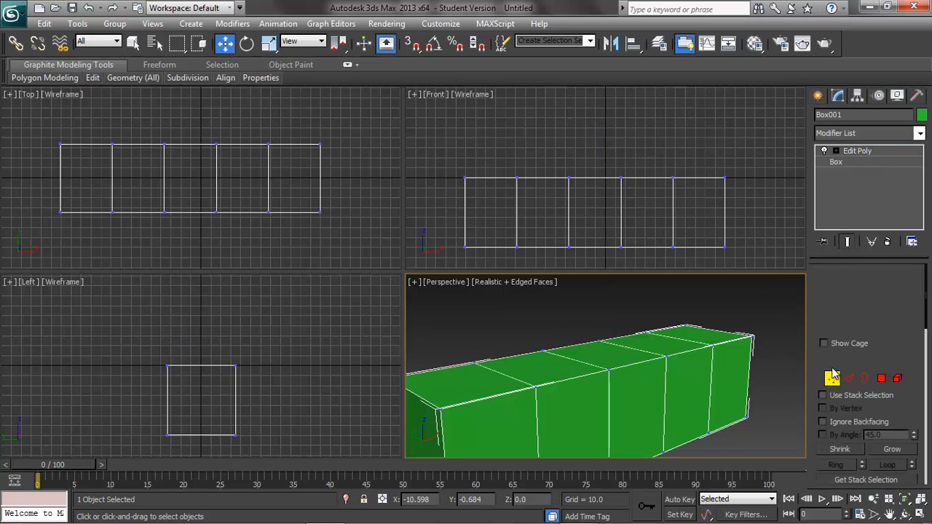
{"action": "left_click_drag", "start_coordinate": [693, 235], "coordinate": [501, 259]}
{"action": "left_click_drag", "start_coordinate": [595, 203], "coordinate": [594, 187]}
{"action": "left_click", "coordinate": [624, 254]}
Raise the middle bottom vertices further in the Front view to form an arch, and leave vertex editing.
{"action": "left_click_drag", "start_coordinate": [631, 228], "coordinate": [552, 235]}
{"action": "left_click_drag", "start_coordinate": [592, 201], "coordinate": [594, 192]}
{"action": "left_click", "coordinate": [602, 259]}
{"action": "left_click", "coordinate": [832, 378]}
{"action": "left_click", "coordinate": [763, 420]}
{"action": "scroll", "coordinate": [773, 418], "scroll_direction": "down", "scroll_amount": 3}
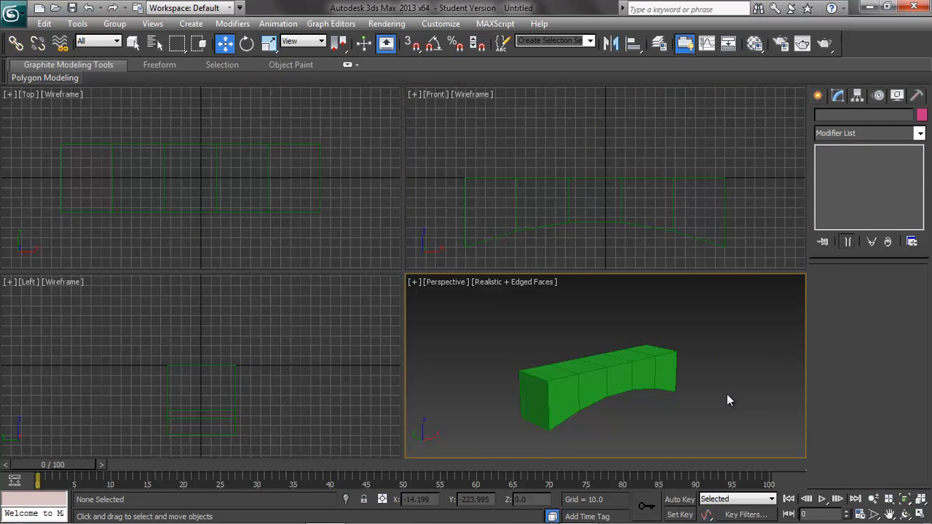
{"action": "mouse_move", "coordinate": [732, 376]}
{"action": "middle_mouse_down", "text": "alt"}
{"action": "mouse_move", "coordinate": [733, 387]}
{"action": "mouse_move", "coordinate": [728, 359]}
{"action": "mouse_move", "coordinate": [695, 345]}
{"action": "mouse_move", "coordinate": [712, 387]}
{"action": "mouse_move", "coordinate": [734, 391]}
{"action": "middle_mouse_up", "text": "alt"}
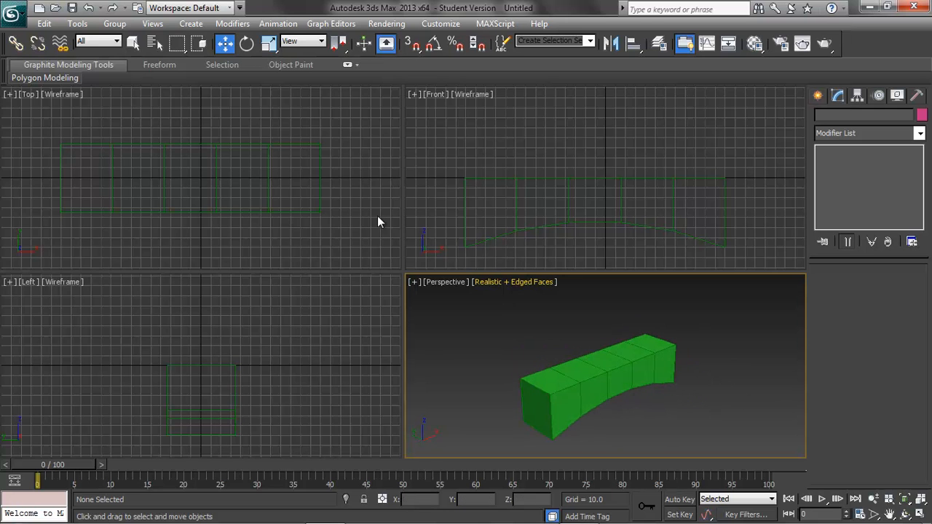
Create a second box behind the arched one in the Top view, about 41 long, 263 wide and -77 high.
{"action": "left_click", "coordinate": [318, 167]}
{"action": "scroll", "coordinate": [346, 186], "scroll_direction": "down", "scroll_amount": 4}
{"action": "left_click", "coordinate": [191, 23]}
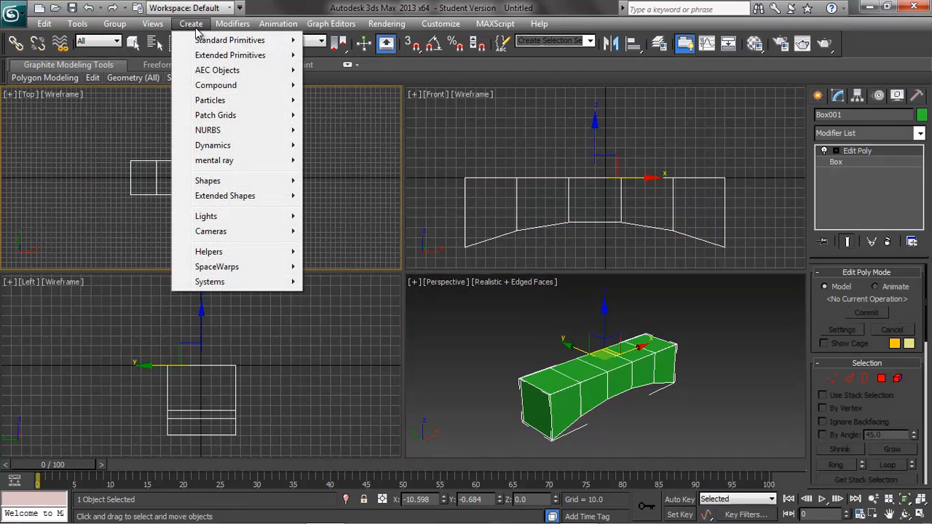
{"action": "mouse_move", "coordinate": [284, 41]}
{"action": "left_click", "coordinate": [328, 40]}
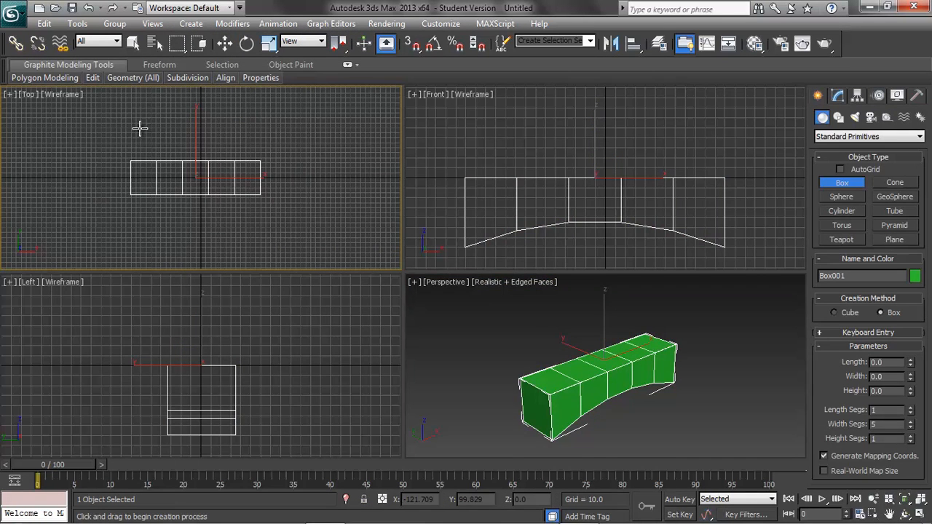
{"action": "left_click_drag", "start_coordinate": [131, 124], "coordinate": [264, 151]}
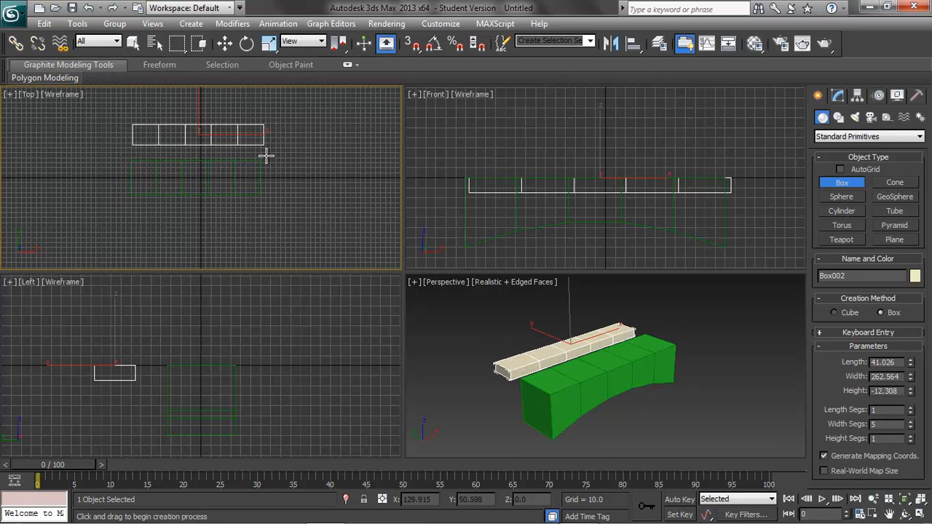
{"action": "left_click", "coordinate": [270, 188]}
Move the second box along X to about -244, clear of the arched box, and maximize the Perspective viewport.
{"action": "left_click", "coordinate": [224, 43]}
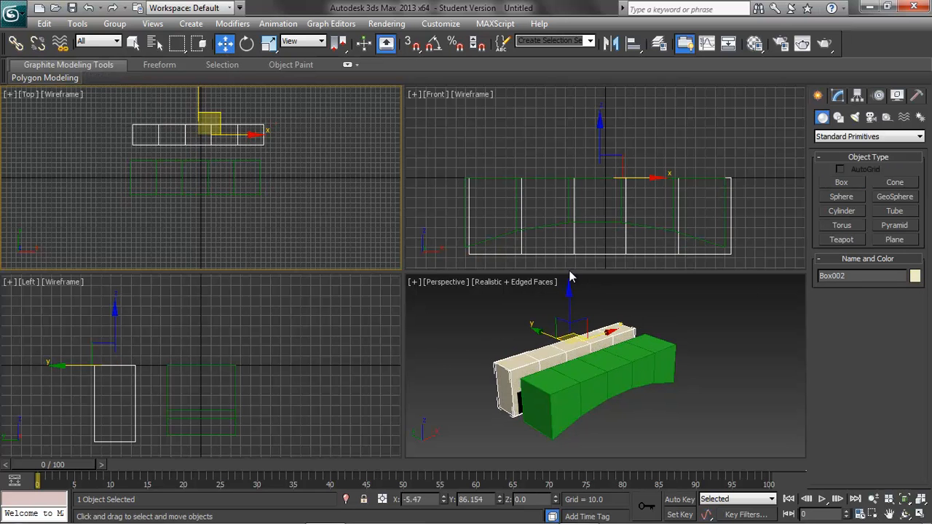
{"action": "left_click_drag", "start_coordinate": [611, 333], "coordinate": [478, 373]}
{"action": "middle_click_drag", "start_coordinate": [736, 383], "coordinate": [773, 355]}
{"action": "scroll", "coordinate": [773, 354], "scroll_direction": "up", "scroll_amount": 3}
{"action": "left_click", "coordinate": [921, 514]}
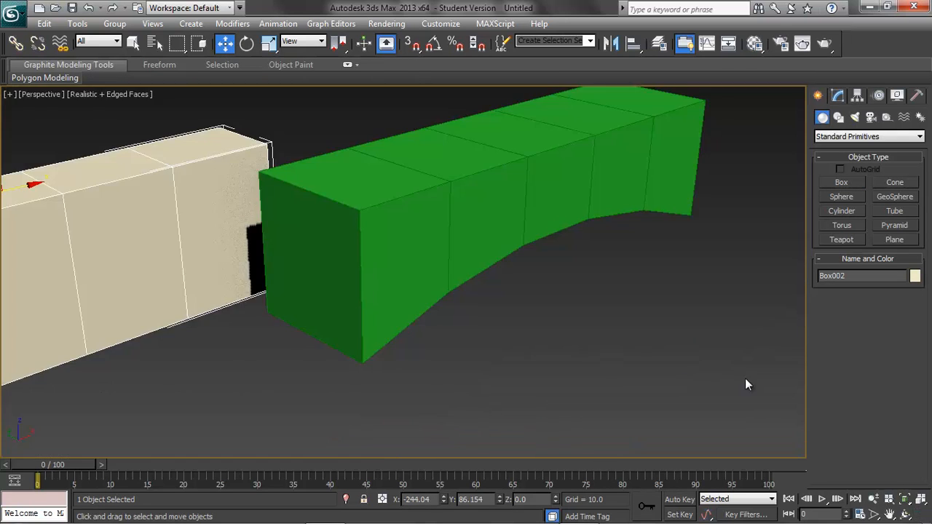
{"action": "scroll", "coordinate": [623, 323], "scroll_direction": "down", "scroll_amount": 2}
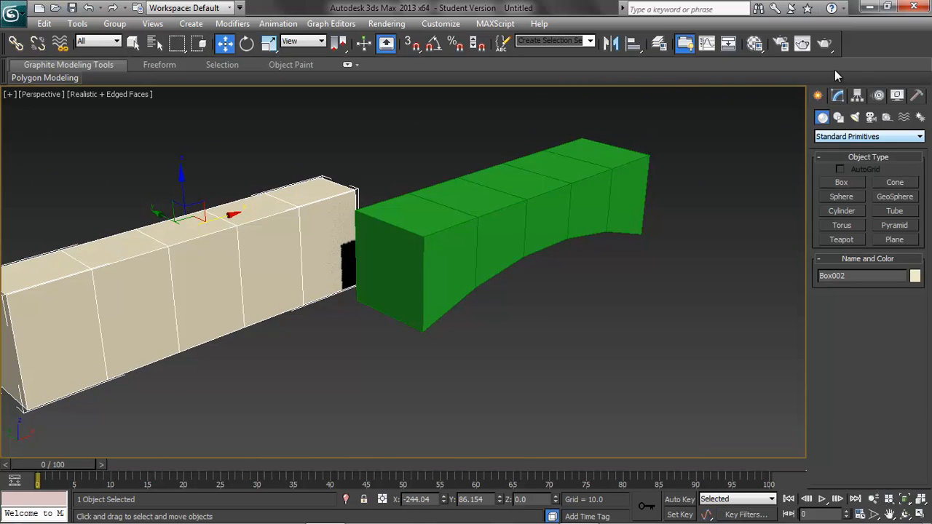
Change the second box's object colour to teal.
{"action": "left_click", "coordinate": [838, 96]}
{"action": "left_click", "coordinate": [921, 117]}
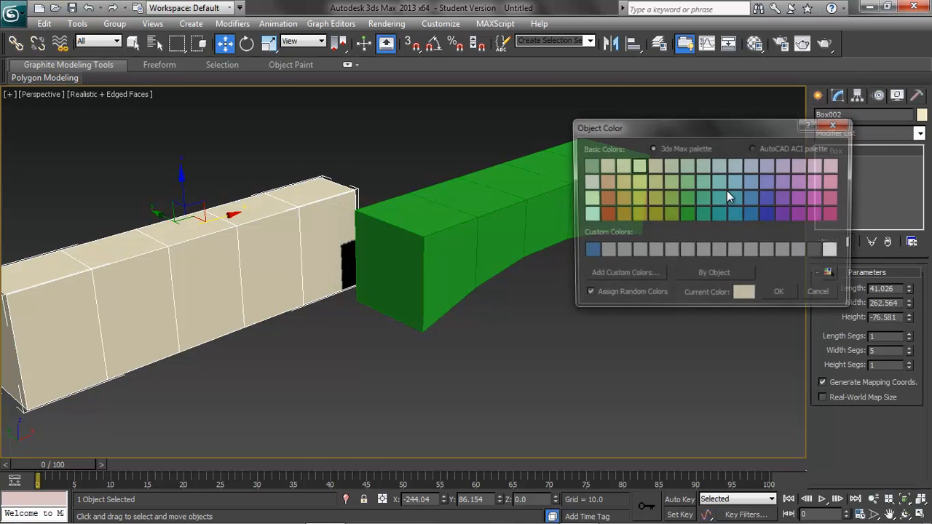
{"action": "left_click", "coordinate": [719, 199]}
{"action": "left_click", "coordinate": [781, 295]}
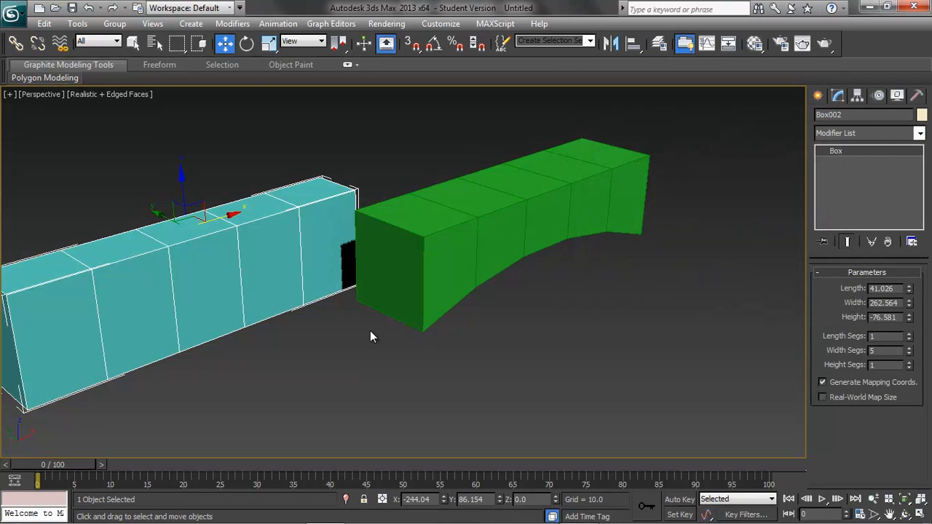
Set the teal box's width segments to 1.
{"action": "double_click", "coordinate": [880, 351]}
{"action": "type", "text": "1"}
{"action": "key", "text": "Return"}
Deselect the teal box, render the Perspective view with both boxes in frame, and close the rendered image.
{"action": "left_click", "coordinate": [329, 363]}
{"action": "middle_click_drag", "start_coordinate": [347, 354], "coordinate": [394, 356]}
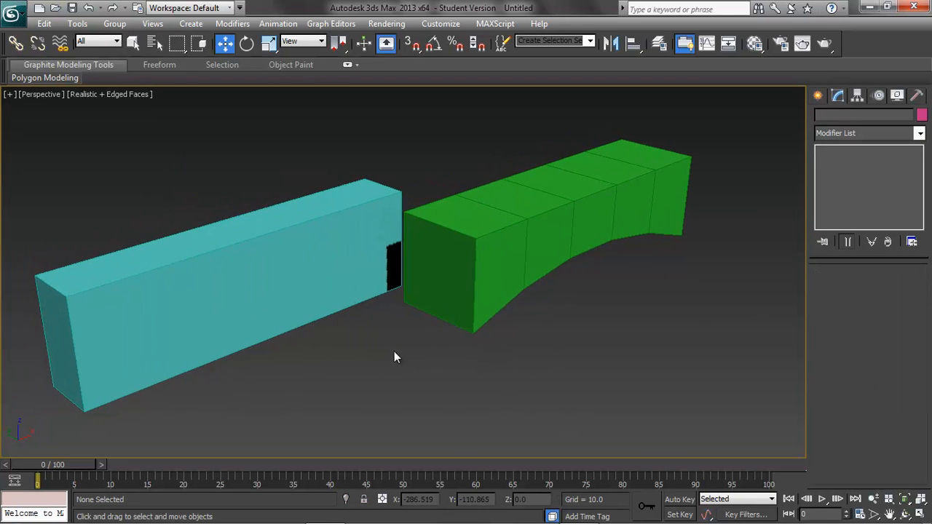
{"action": "left_click", "coordinate": [823, 45]}
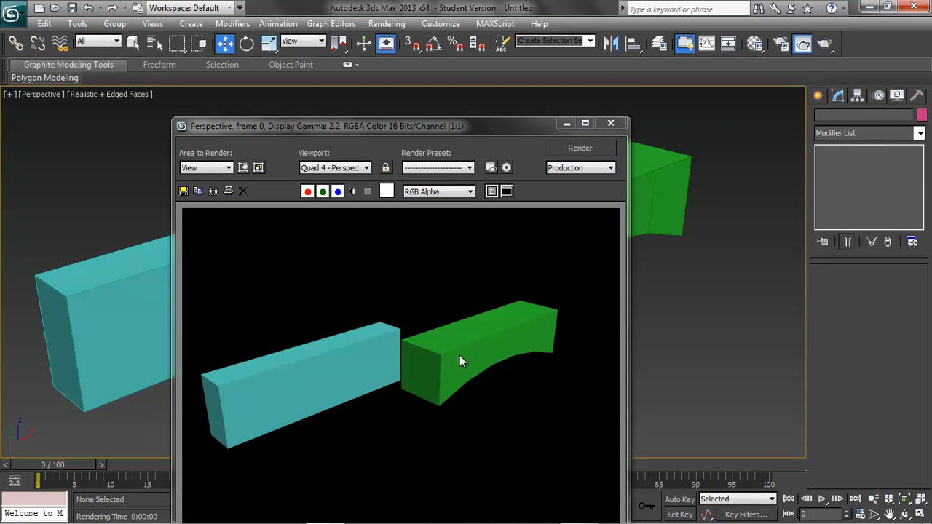
{"action": "left_click", "coordinate": [610, 123]}
Apply an Edit Poly modifier to the teal box.
{"action": "left_click", "coordinate": [285, 259]}
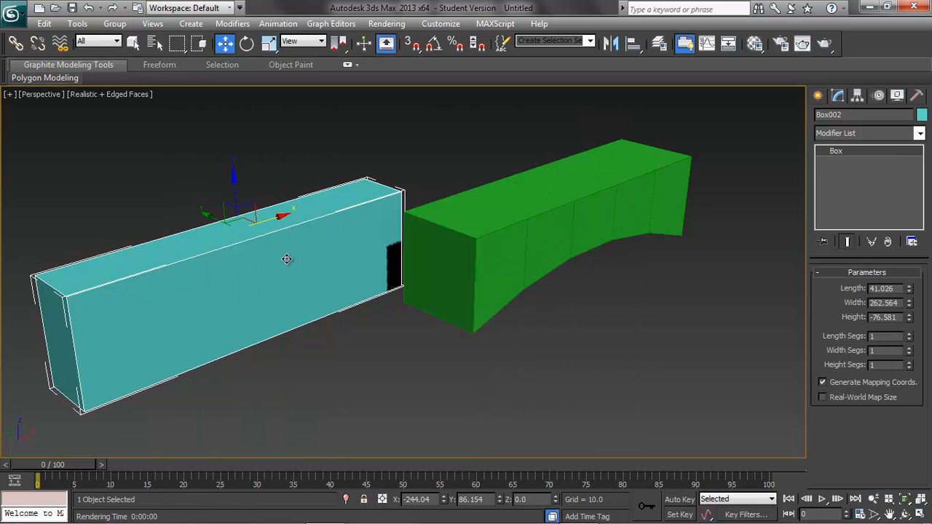
{"action": "left_click", "coordinate": [920, 133]}
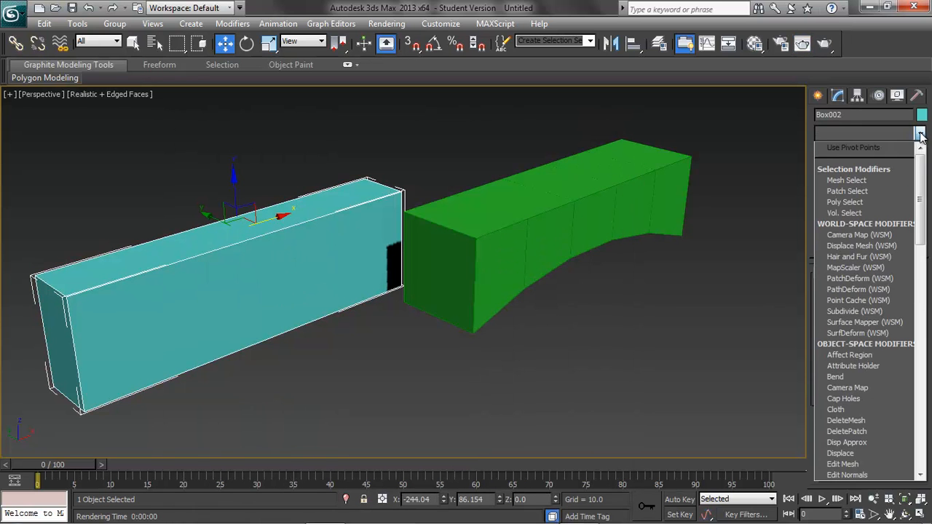
{"action": "scroll", "coordinate": [851, 431], "scroll_direction": "down", "scroll_amount": 2}
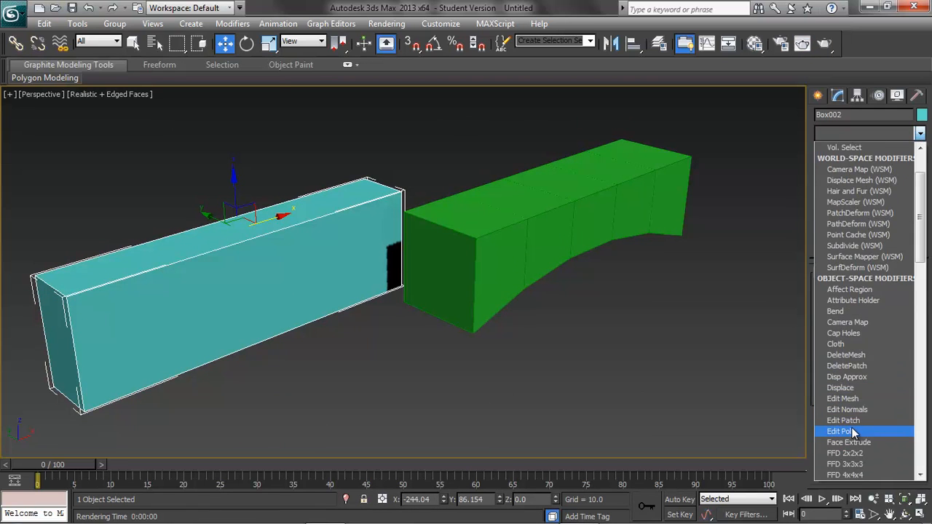
{"action": "left_click", "coordinate": [849, 430]}
Select all edges of the teal box and chamfer them by 1.563.
{"action": "left_click", "coordinate": [848, 378]}
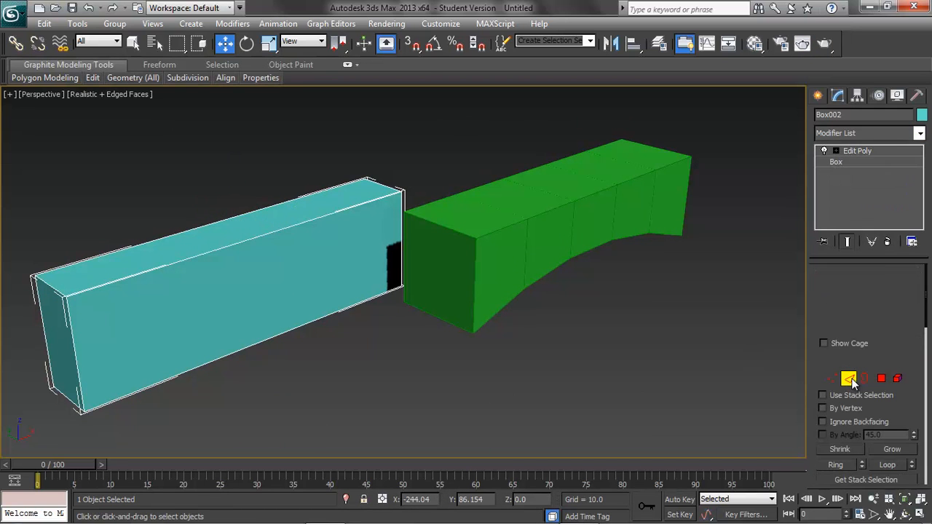
{"action": "key", "text": "ctrl+a"}
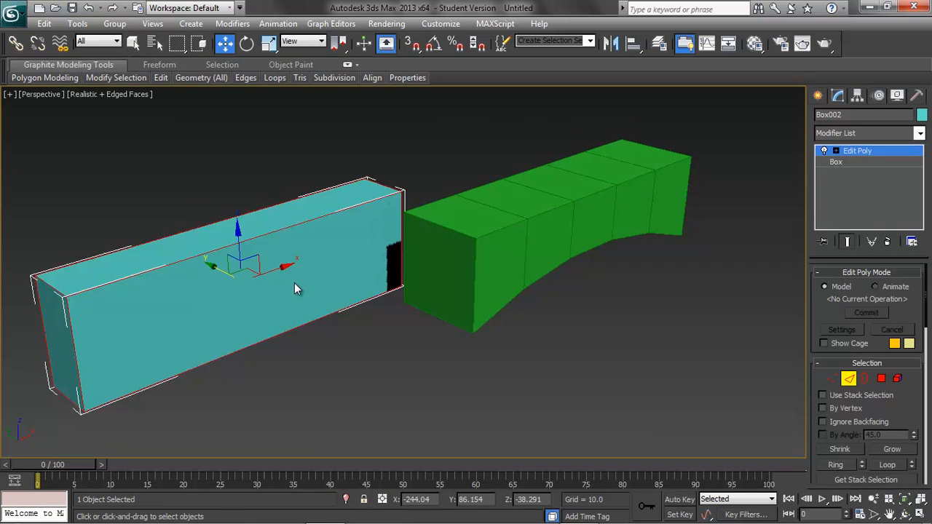
{"action": "left_click_drag", "start_coordinate": [926, 295], "coordinate": [927, 371]}
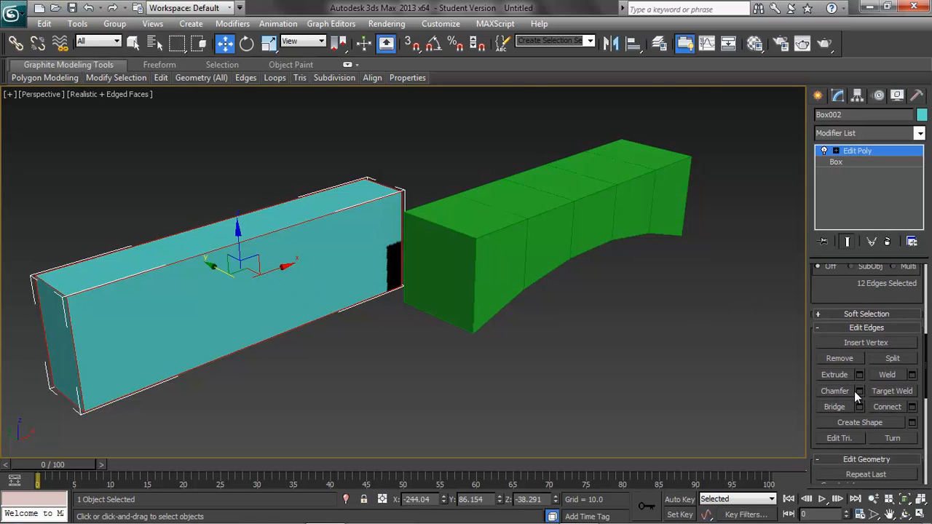
{"action": "left_click", "coordinate": [859, 391]}
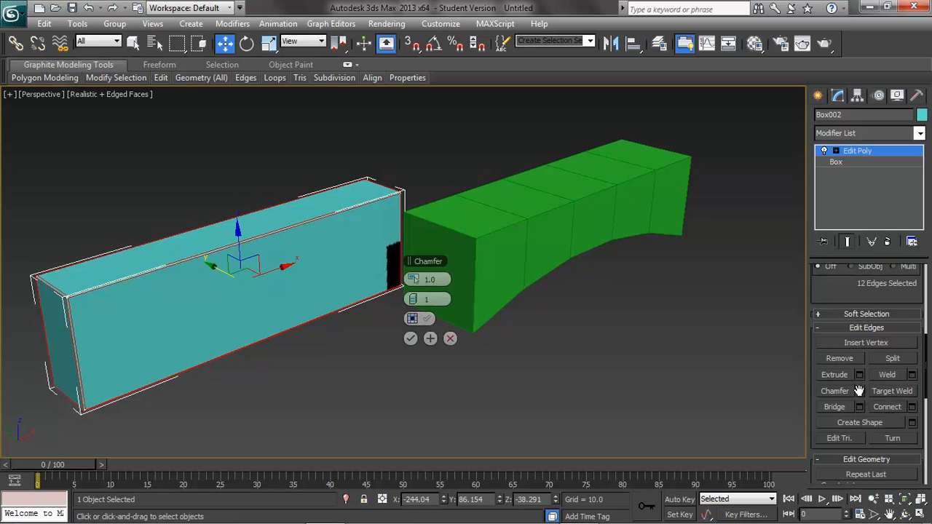
{"action": "mouse_move", "coordinate": [419, 283]}
{"action": "left_mouse_down"}
{"action": "mouse_move", "coordinate": [626, 271]}
{"action": "mouse_move", "coordinate": [487, 281]}
{"action": "mouse_move", "coordinate": [418, 297]}
{"action": "left_mouse_up"}
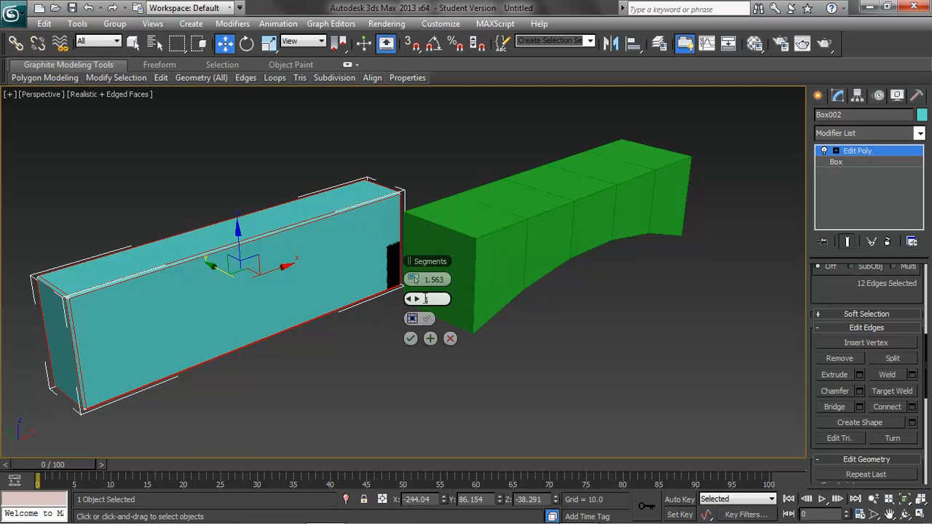
{"action": "left_click", "coordinate": [410, 338]}
Deselect the teal box's edges, render the Perspective view, and close the rendered image.
{"action": "left_click", "coordinate": [348, 348]}
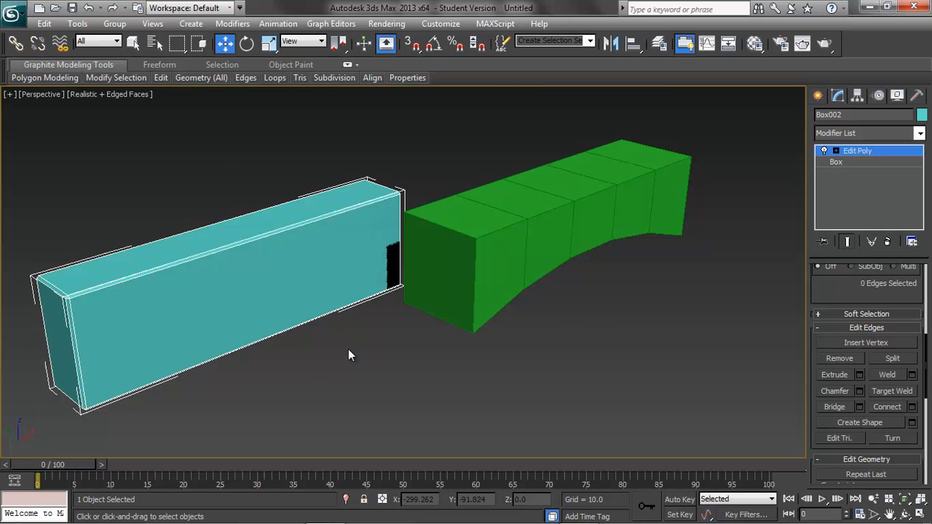
{"action": "left_click", "coordinate": [827, 44]}
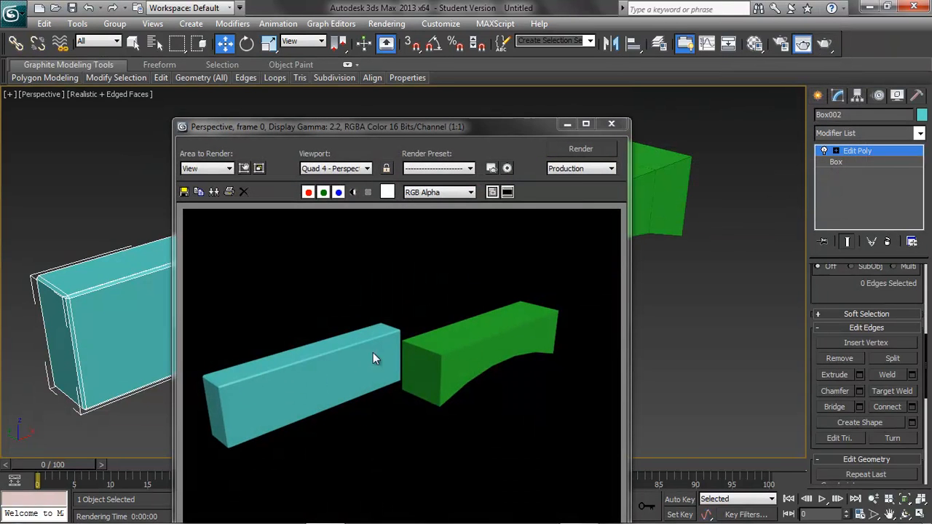
{"action": "left_click", "coordinate": [618, 125]}
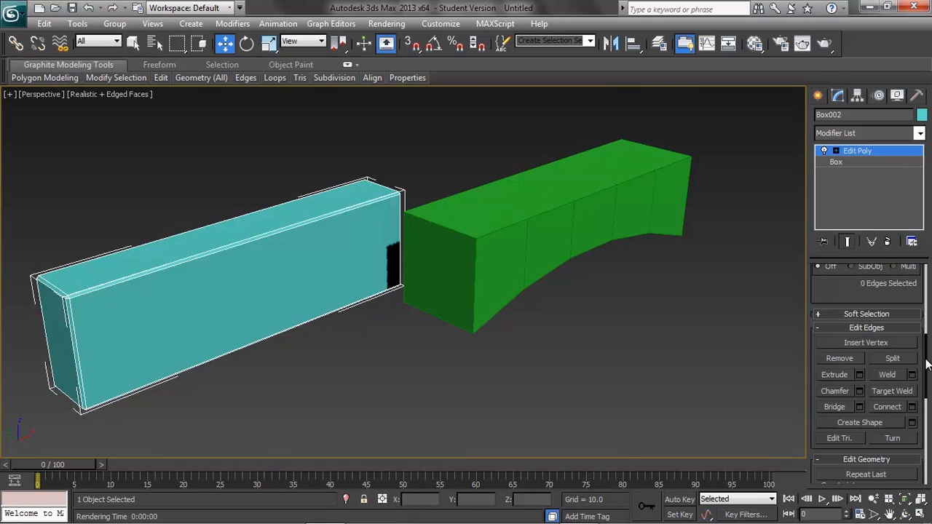
Leave edge editing on the teal box and select the green arch.
{"action": "left_click_drag", "start_coordinate": [926, 364], "coordinate": [919, 278]}
{"action": "left_click", "coordinate": [849, 378]}
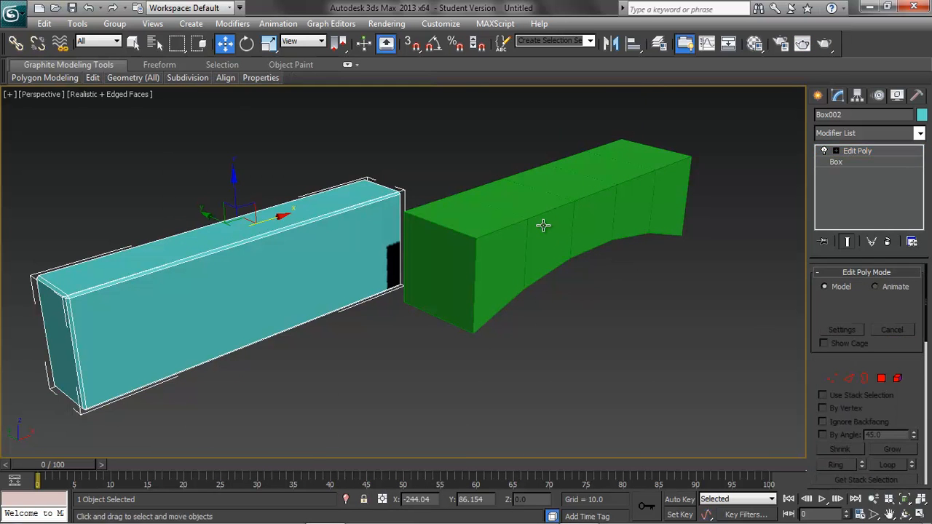
{"action": "left_click", "coordinate": [543, 237]}
Try a chamfer of 6.907 on all edges of the green arch and cancel it.
{"action": "left_click", "coordinate": [850, 379]}
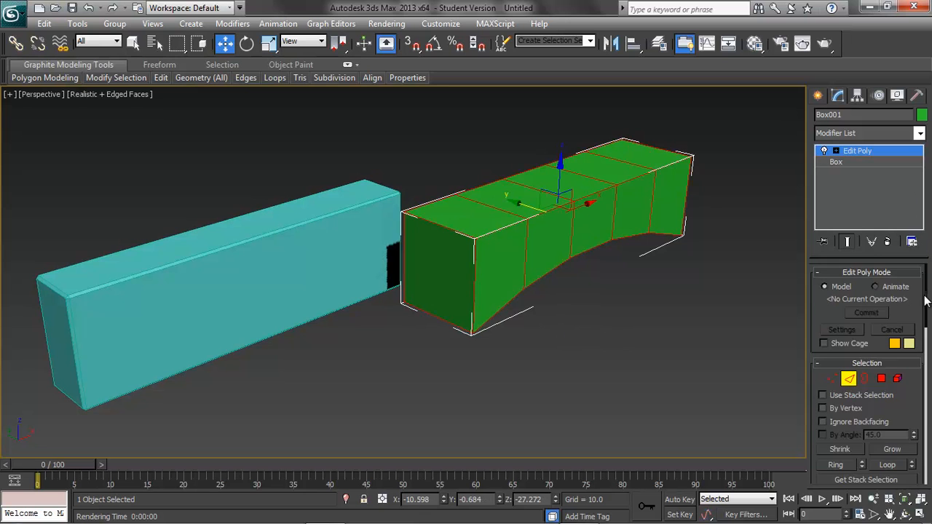
{"action": "scroll", "coordinate": [877, 360], "scroll_direction": "down", "scroll_amount": 10}
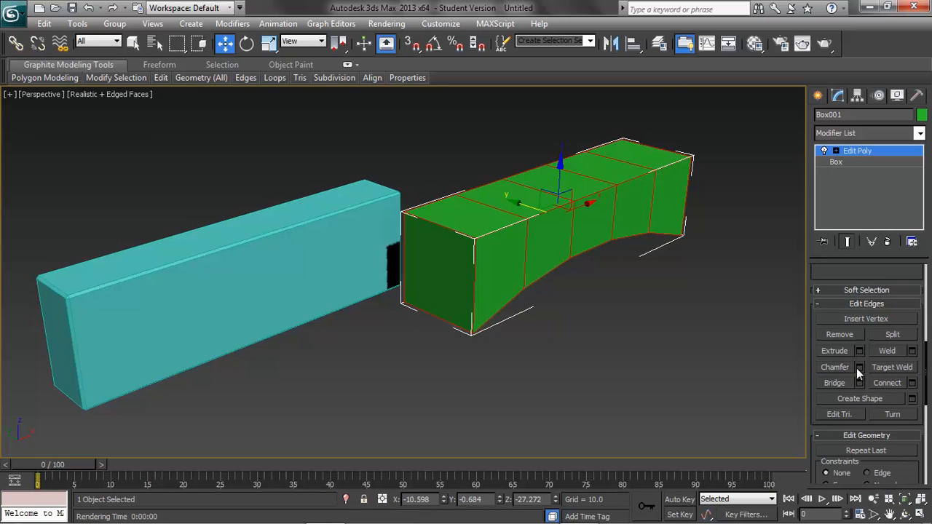
{"action": "left_click", "coordinate": [859, 368]}
{"action": "left_click_drag", "start_coordinate": [413, 280], "coordinate": [415, 240]}
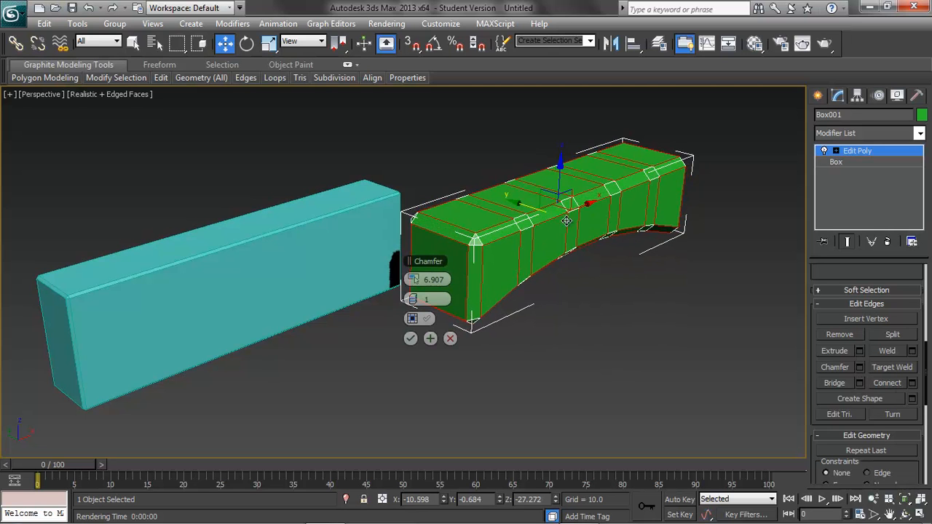
{"action": "left_click", "coordinate": [450, 339]}
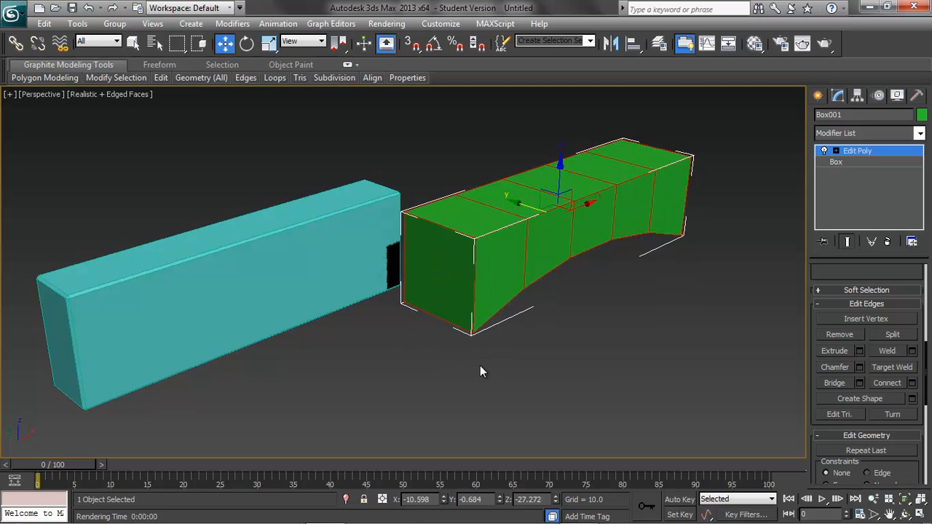
Switch the green arch to polygon editing and select its five top polygons.
{"action": "left_click_drag", "start_coordinate": [926, 391], "coordinate": [926, 313]}
{"action": "left_click", "coordinate": [856, 377]}
{"action": "left_click", "coordinate": [482, 212]}
{"action": "left_click", "coordinate": [547, 184], "text": "ctrl"}
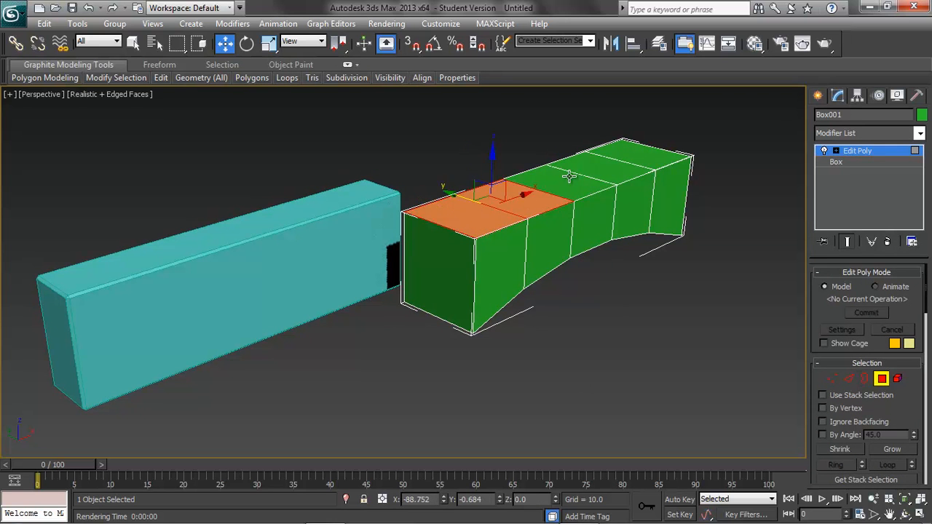
{"action": "left_click", "coordinate": [572, 180], "text": "ctrl"}
{"action": "left_click", "coordinate": [600, 168], "text": "ctrl"}
{"action": "left_click", "coordinate": [634, 156], "text": "ctrl"}
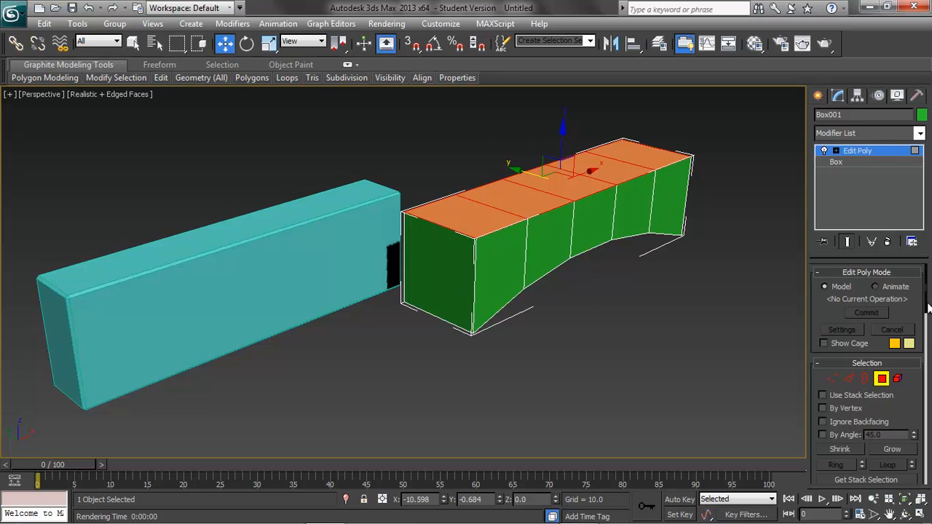
Bevel the green arch's selected top polygons with a height of 2.954 and an outline of -6.611.
{"action": "left_click_drag", "start_coordinate": [927, 307], "coordinate": [926, 349]}
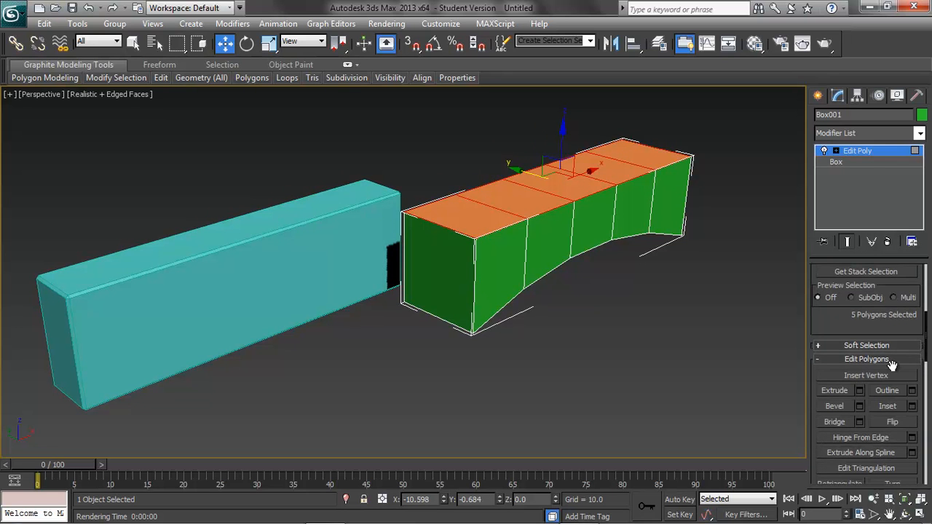
{"action": "left_click", "coordinate": [861, 406]}
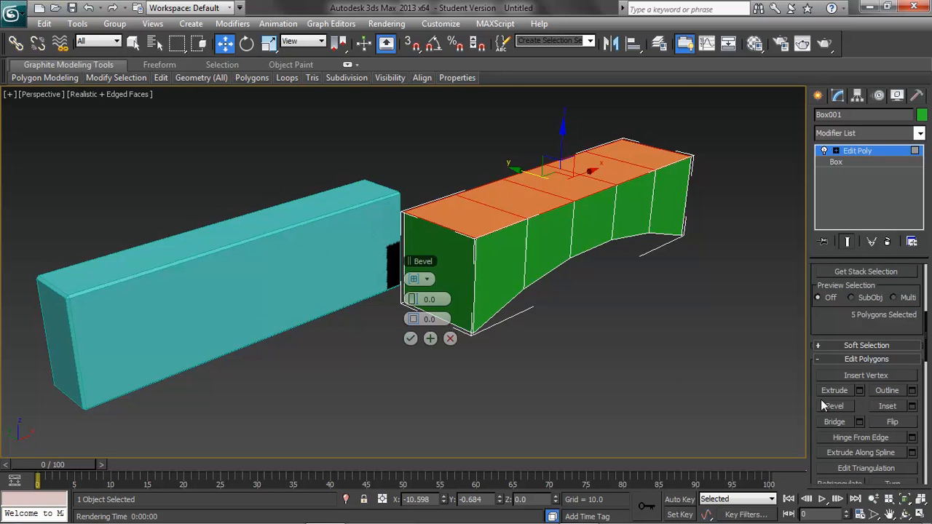
{"action": "left_click_drag", "start_coordinate": [413, 299], "coordinate": [455, 297]}
{"action": "left_click_drag", "start_coordinate": [416, 320], "coordinate": [394, 305]}
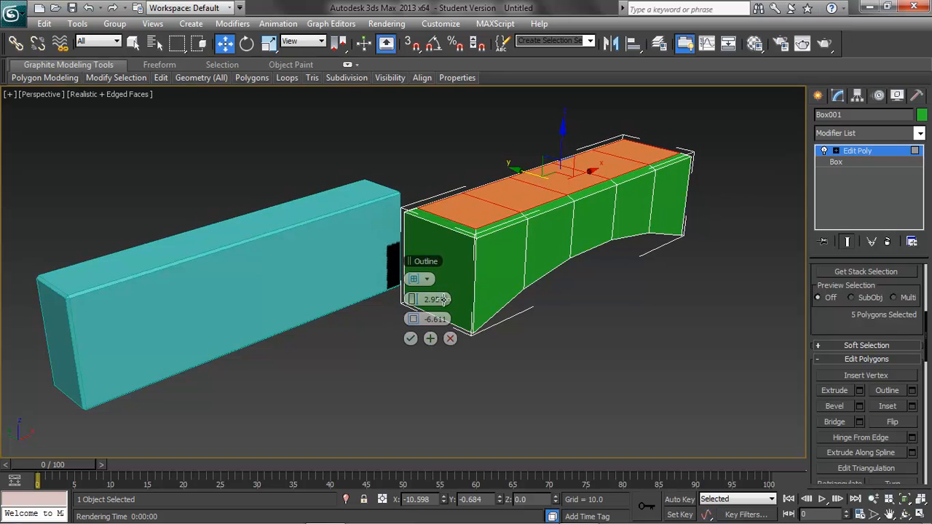
{"action": "left_click", "coordinate": [410, 339]}
Deselect the arch's top polygons, render the Perspective view, and close the rendered image.
{"action": "left_click", "coordinate": [575, 383]}
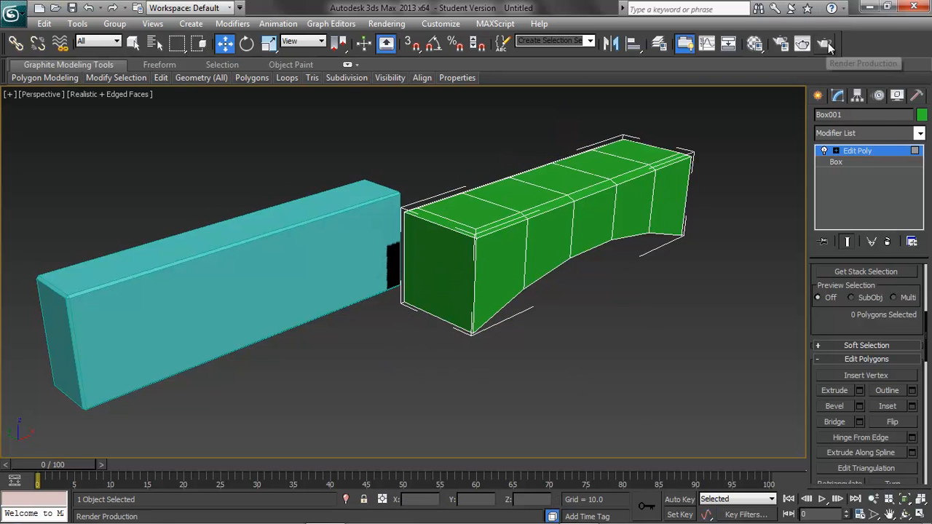
{"action": "left_click", "coordinate": [802, 44]}
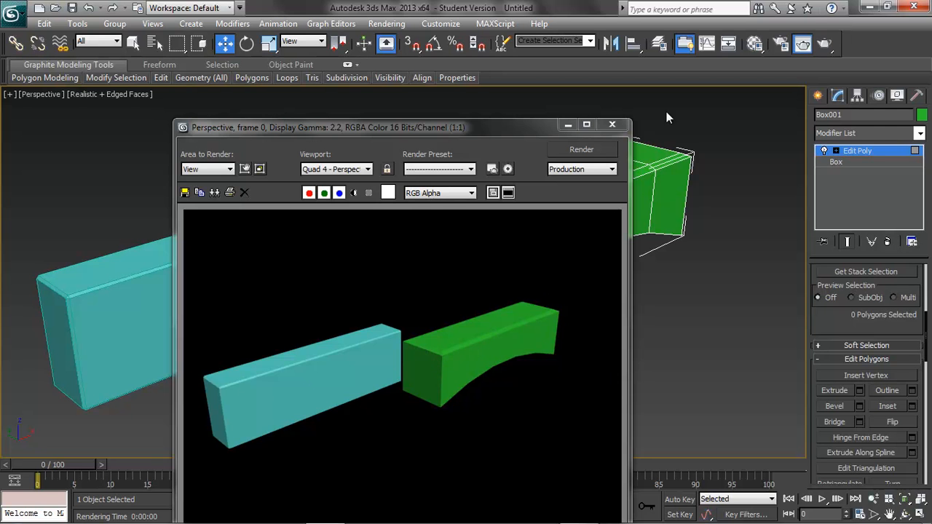
{"action": "left_click", "coordinate": [611, 124]}
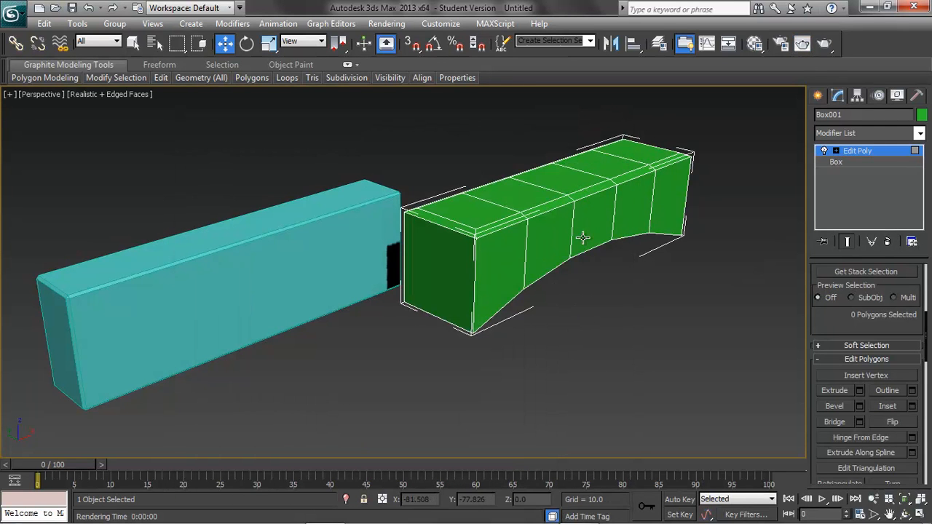
{"action": "left_click", "coordinate": [507, 261]}
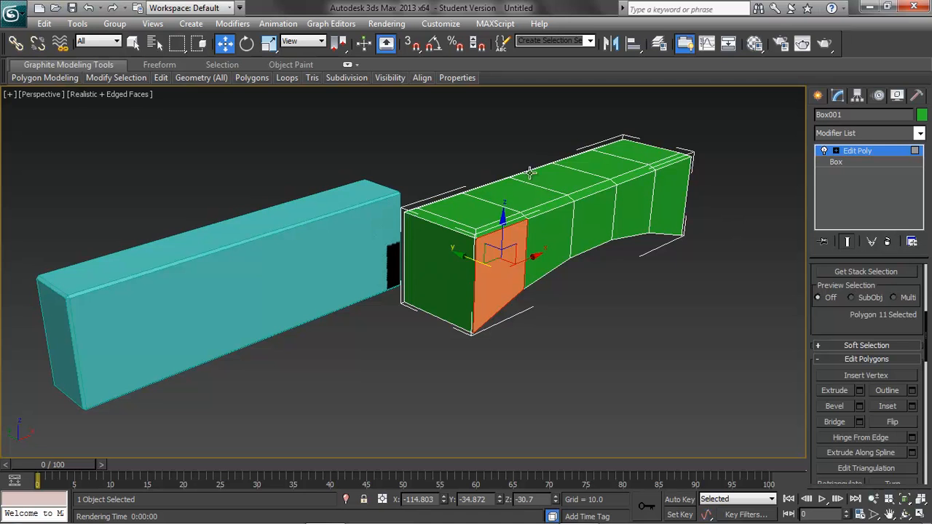
{"action": "left_click", "coordinate": [571, 298]}
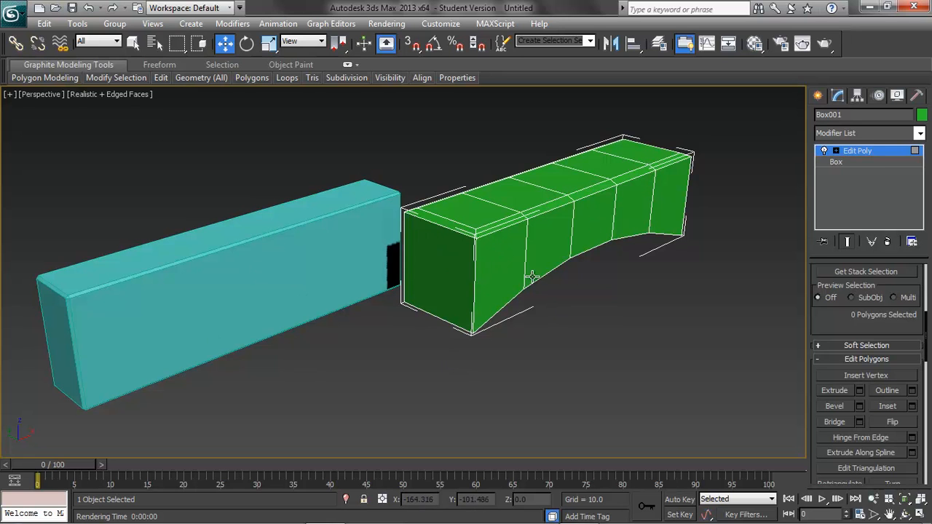
Start a new scene without saving the changes and reset it to the default four-viewport setup.
{"action": "left_click", "coordinate": [13, 15]}
{"action": "left_click", "coordinate": [41, 45]}
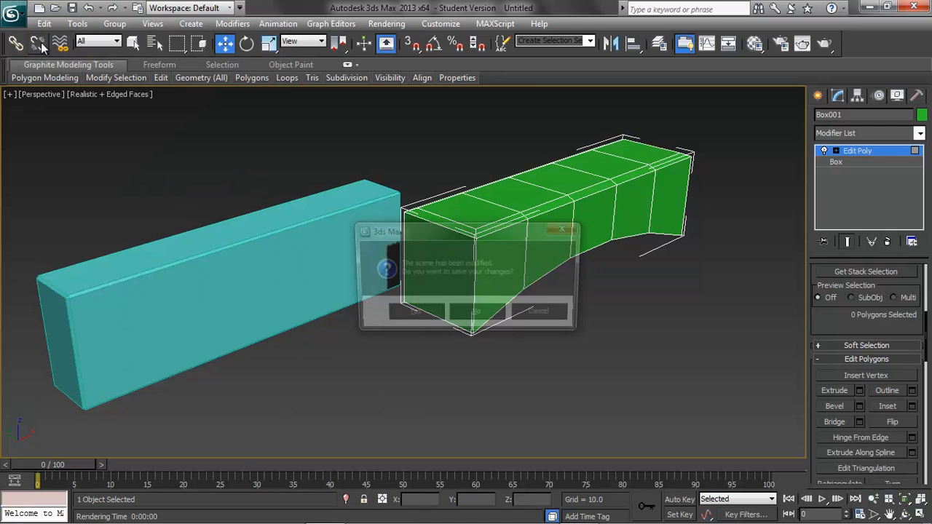
{"action": "left_click", "coordinate": [477, 315]}
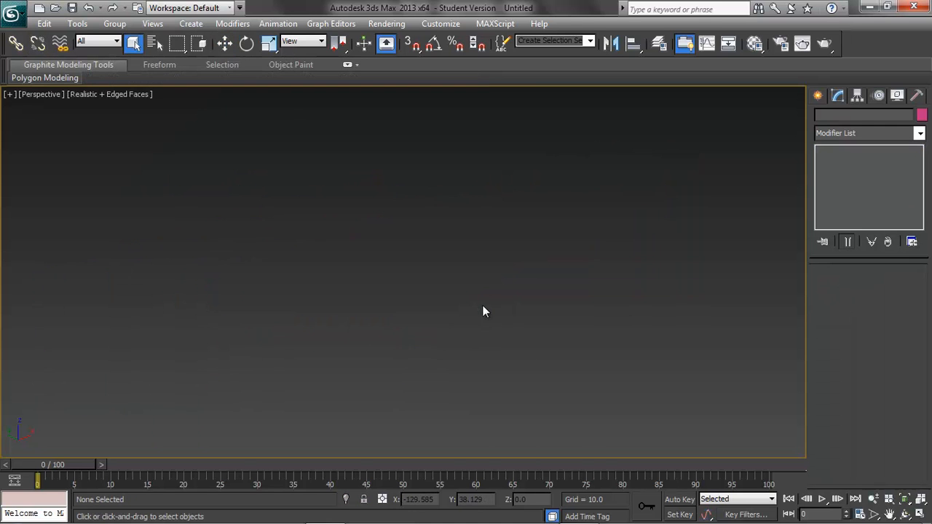
{"action": "left_click", "coordinate": [13, 14]}
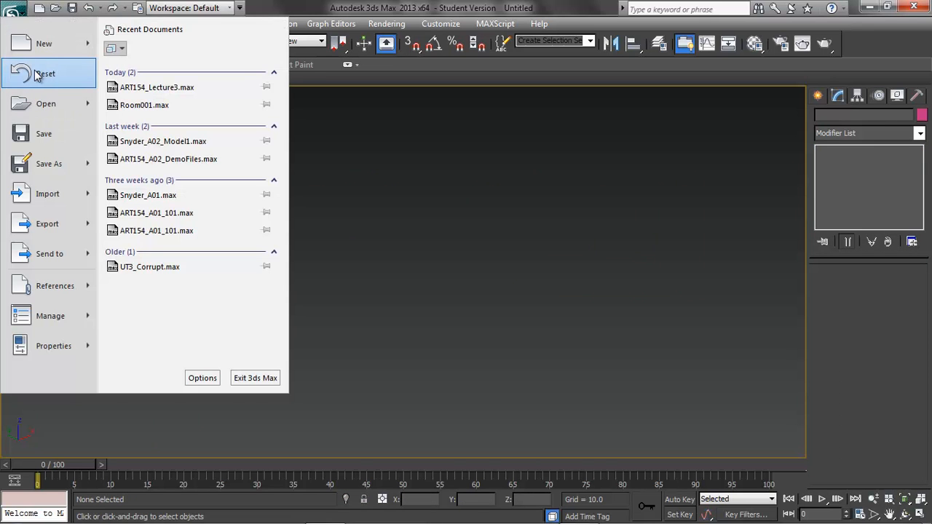
{"action": "left_click", "coordinate": [42, 74]}
{"action": "left_click", "coordinate": [427, 290]}
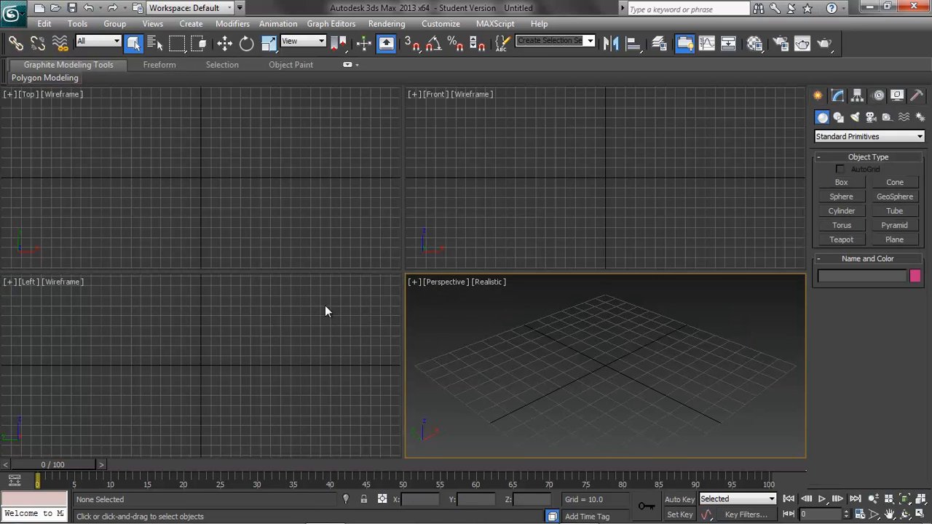
Create a box in the Top viewport with length about 97, width about 224 and height about -81.
{"action": "left_click", "coordinate": [191, 23]}
{"action": "mouse_move", "coordinate": [277, 42]}
{"action": "left_click", "coordinate": [346, 42]}
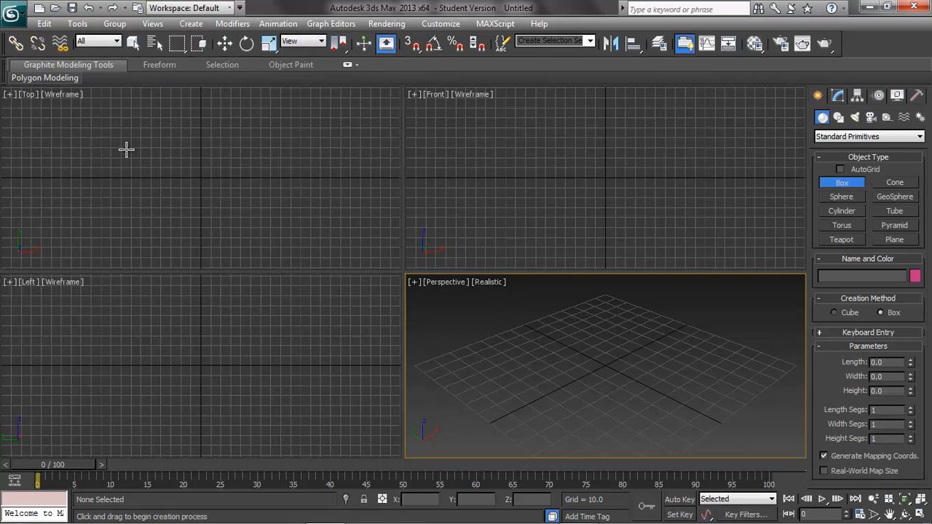
{"action": "left_click_drag", "start_coordinate": [92, 135], "coordinate": [318, 233]}
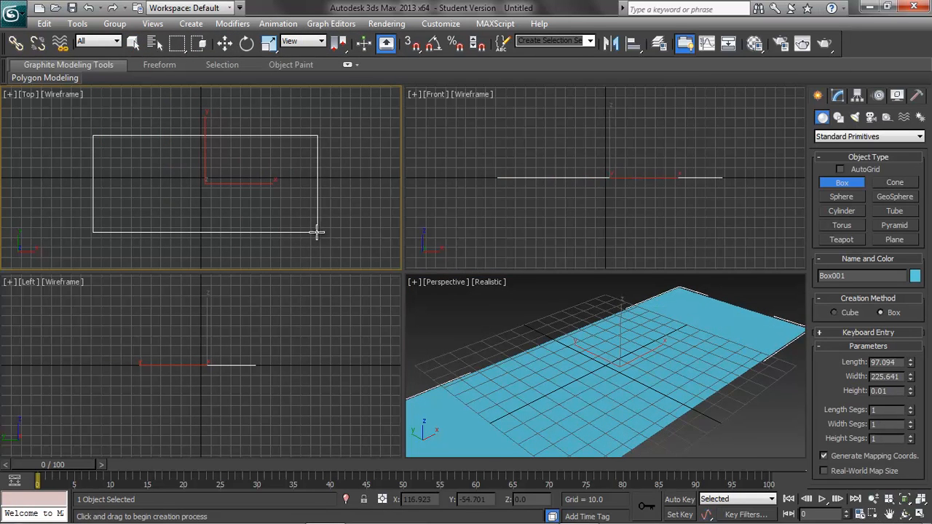
Move the box up in the Front viewport to a Z position of about 79, so its base sits near the grid.
{"action": "left_click", "coordinate": [224, 43]}
{"action": "left_click_drag", "start_coordinate": [603, 118], "coordinate": [608, 45]}
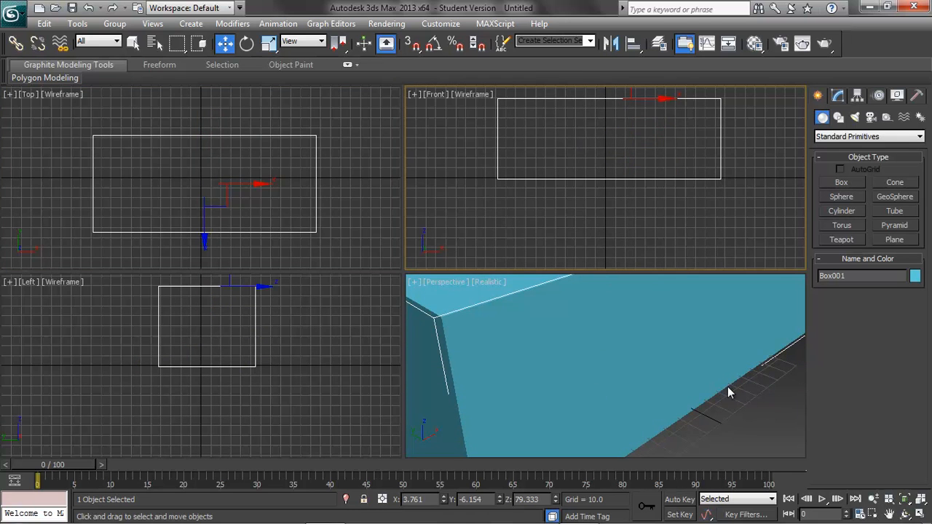
{"action": "scroll", "coordinate": [737, 372], "scroll_direction": "down", "scroll_amount": 8}
{"action": "scroll", "coordinate": [700, 373], "scroll_direction": "up", "scroll_amount": 2}
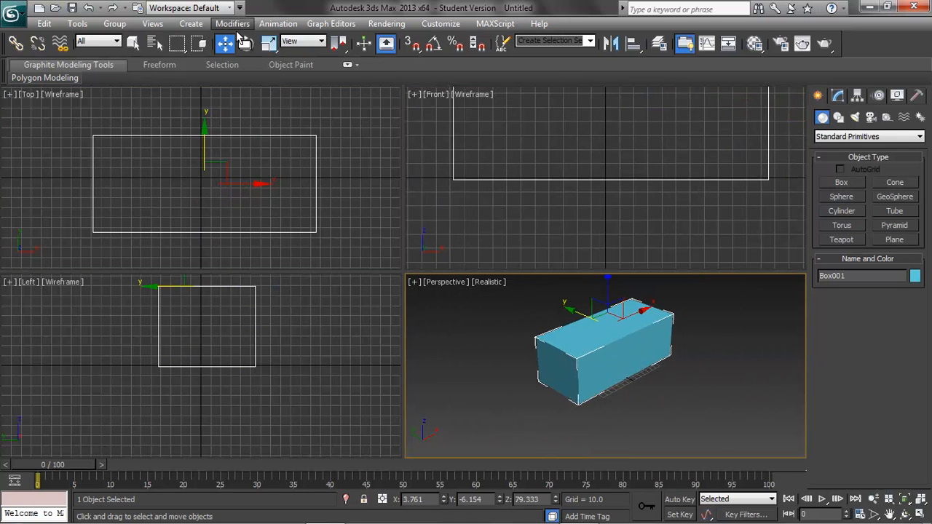
Set the reference coordinate system to World and scale the box along X to about 80% in the Top viewport.
{"action": "left_click", "coordinate": [268, 43]}
{"action": "right_click", "coordinate": [268, 183]}
{"action": "left_click", "coordinate": [304, 42]}
{"action": "left_click", "coordinate": [291, 71]}
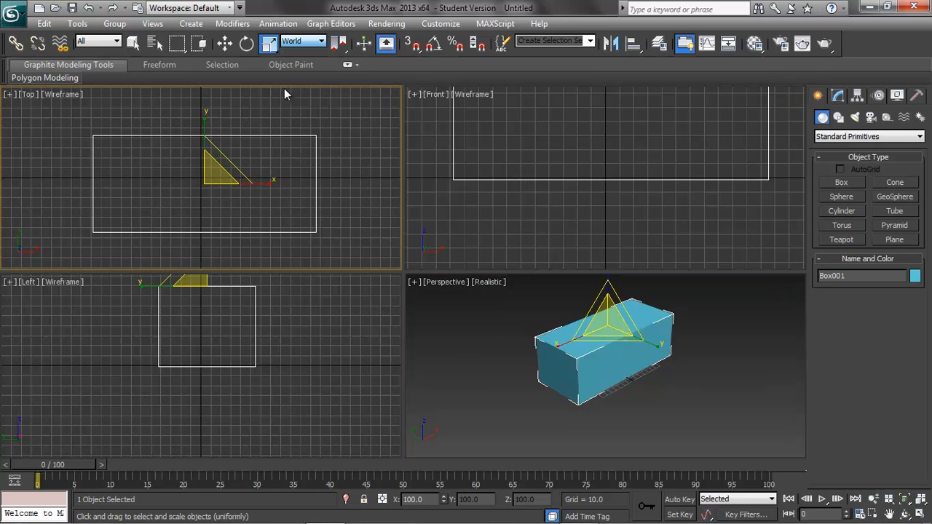
{"action": "mouse_move", "coordinate": [270, 184]}
{"action": "left_mouse_down"}
{"action": "mouse_move", "coordinate": [249, 182]}
{"action": "mouse_move", "coordinate": [259, 181]}
{"action": "left_mouse_up"}
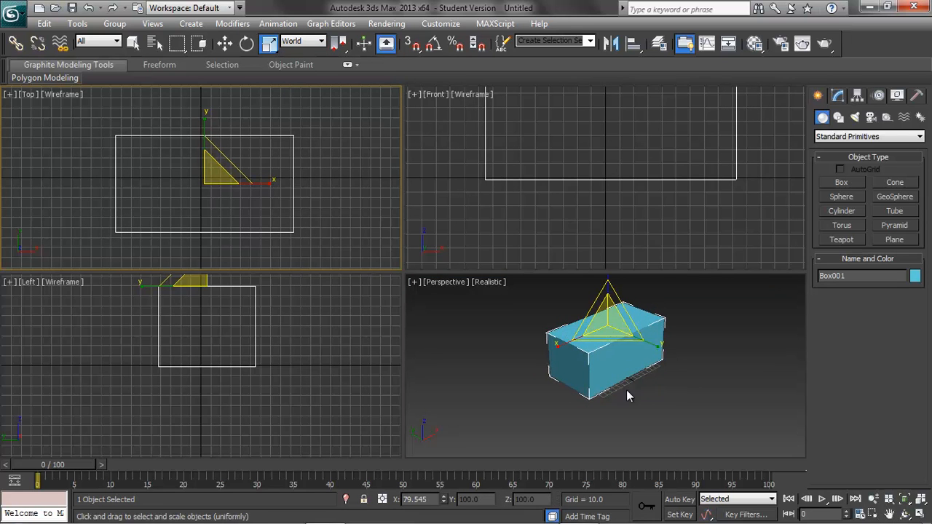
{"action": "left_click_drag", "start_coordinate": [674, 205], "coordinate": [697, 238]}
{"action": "scroll", "coordinate": [717, 218], "scroll_direction": "up", "scroll_amount": 2}
{"action": "middle_click_drag", "start_coordinate": [722, 213], "coordinate": [710, 252]}
{"action": "scroll", "coordinate": [708, 252], "scroll_direction": "down", "scroll_amount": 2}
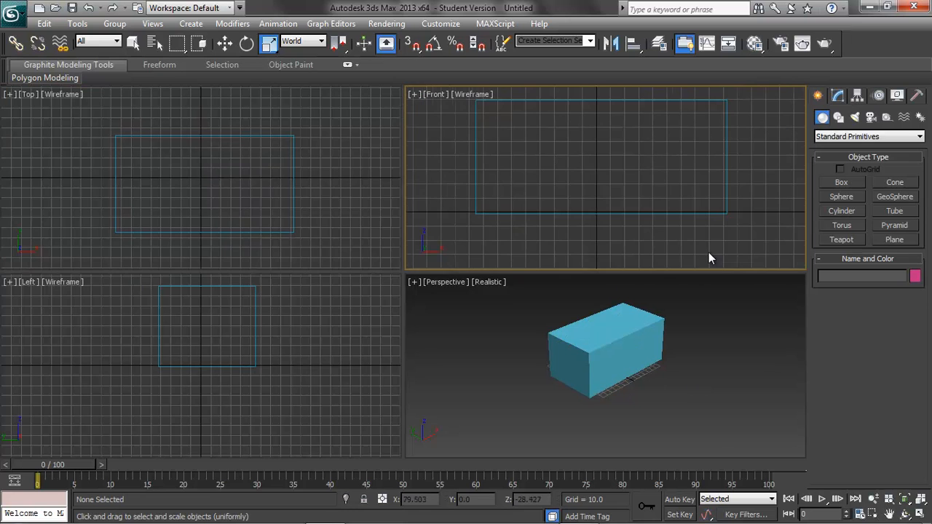
{"action": "left_click", "coordinate": [652, 212]}
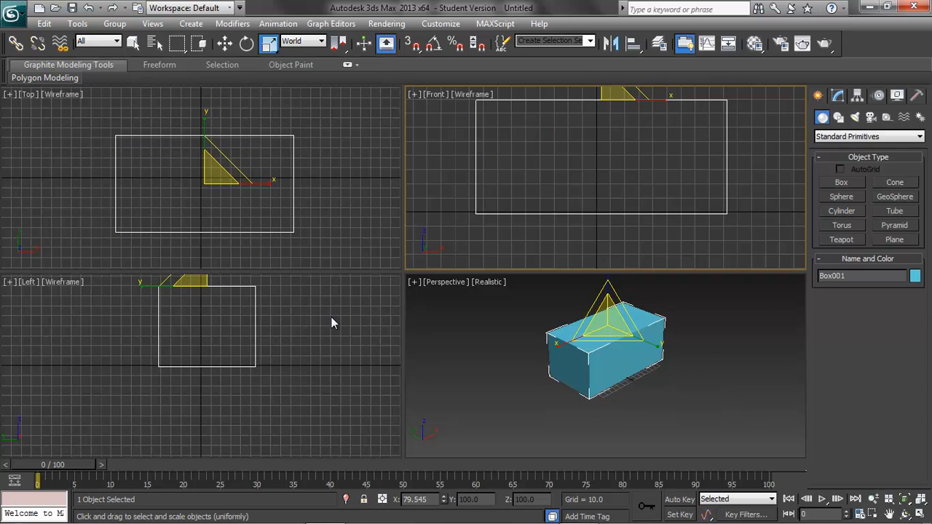
Scale the box along its Y axis to about 124% in the Left viewport, then deselect it.
{"action": "left_click", "coordinate": [144, 286]}
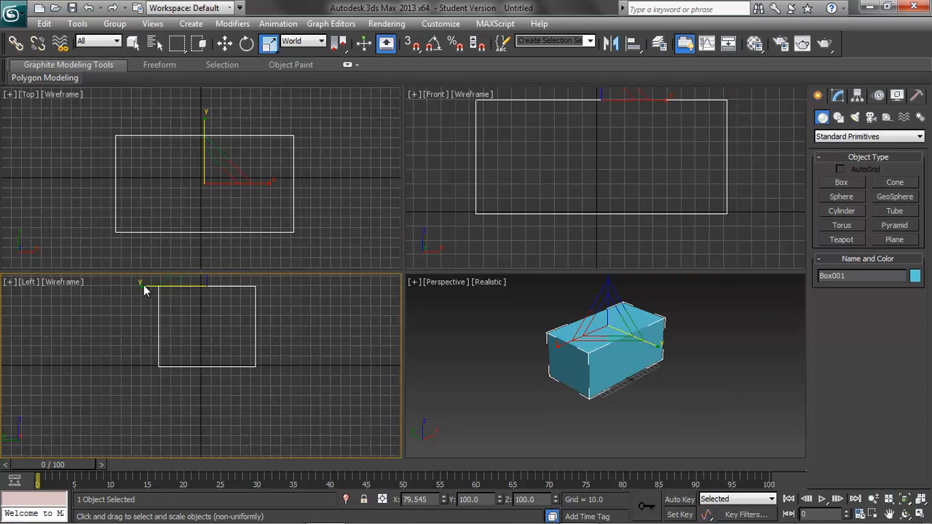
{"action": "left_click_drag", "start_coordinate": [141, 286], "coordinate": [130, 286]}
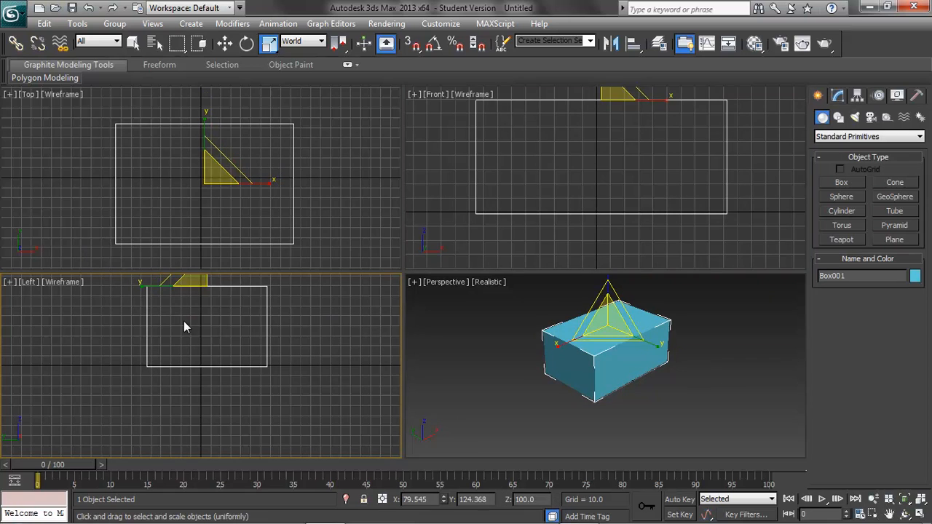
{"action": "left_click", "coordinate": [710, 386]}
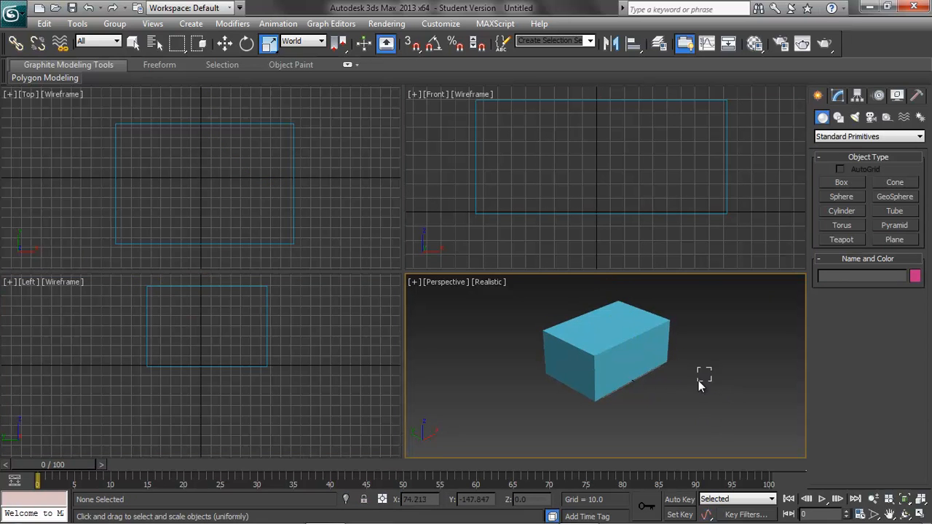
{"action": "scroll", "coordinate": [705, 357], "scroll_direction": "up", "scroll_amount": 2}
{"action": "scroll", "coordinate": [697, 357], "scroll_direction": "down", "scroll_amount": 2}
Select the box and add an Edit Poly modifier to it.
{"action": "left_click", "coordinate": [624, 354]}
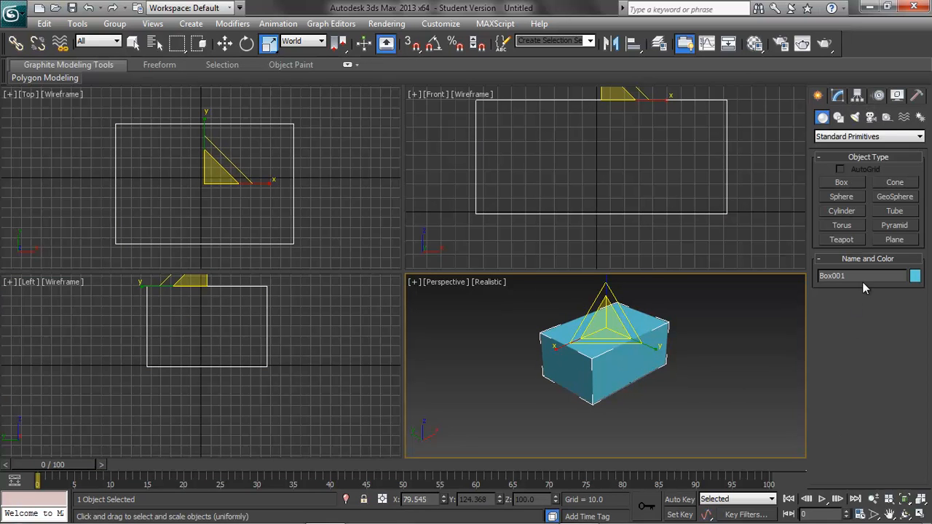
{"action": "left_click", "coordinate": [839, 98]}
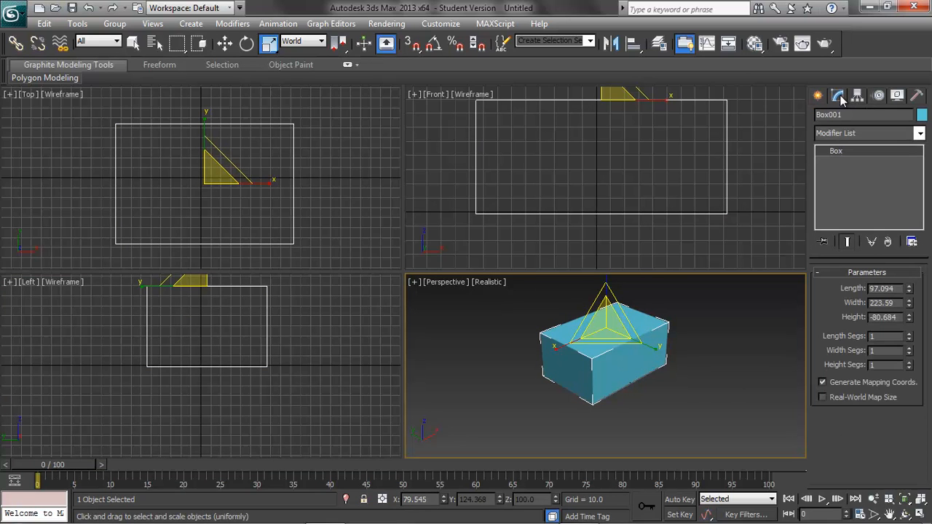
{"action": "left_click", "coordinate": [920, 133]}
{"action": "scroll", "coordinate": [856, 411], "scroll_direction": "down", "scroll_amount": 2}
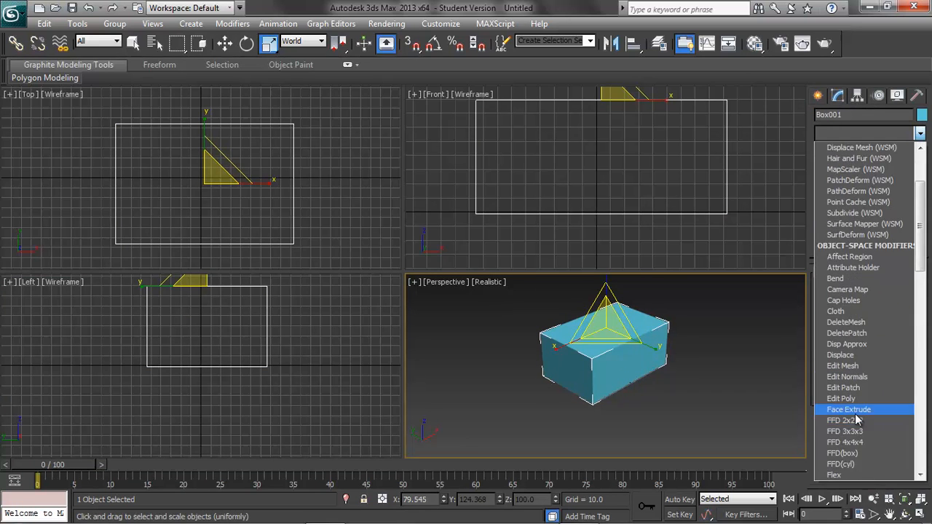
{"action": "left_click", "coordinate": [855, 399]}
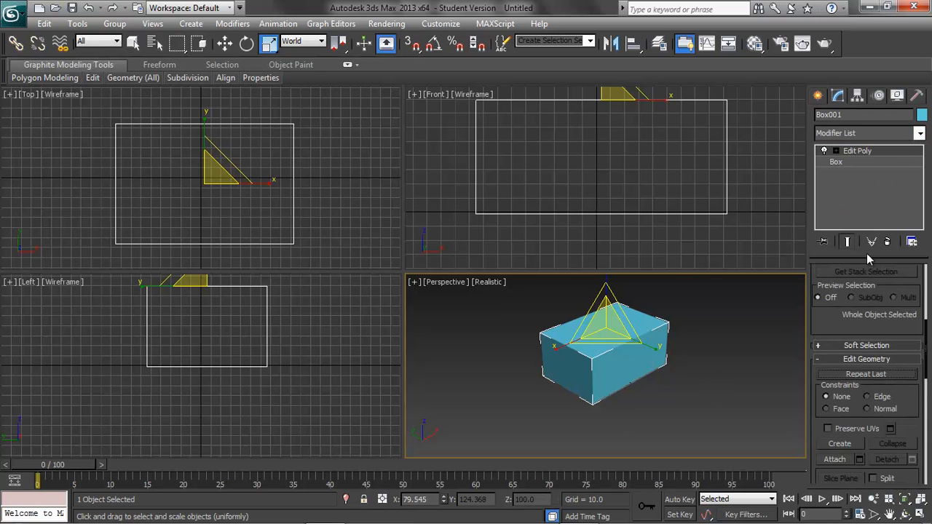
Set the base box's length, width and height segments to 3 each.
{"action": "left_click", "coordinate": [845, 162]}
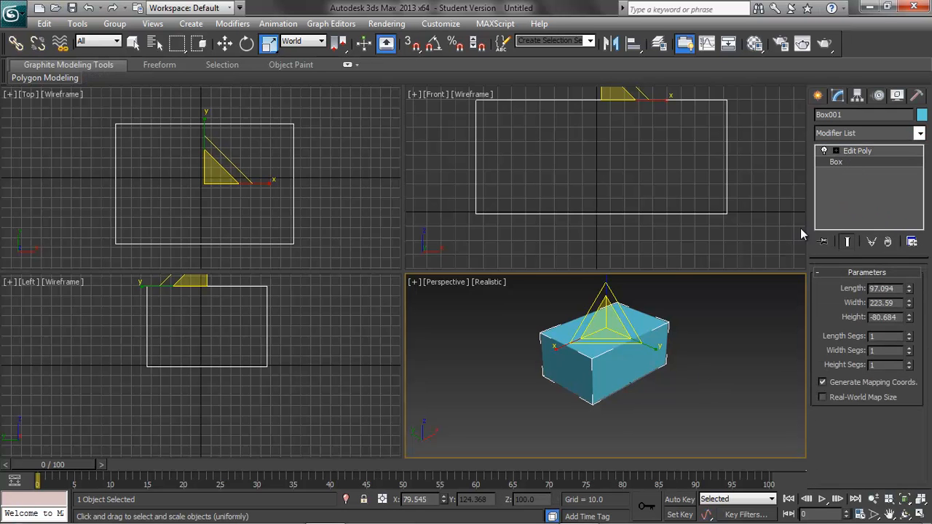
{"action": "left_click", "coordinate": [909, 333]}
{"action": "left_click", "coordinate": [908, 333]}
{"action": "left_click", "coordinate": [909, 347]}
{"action": "left_click", "coordinate": [908, 348]}
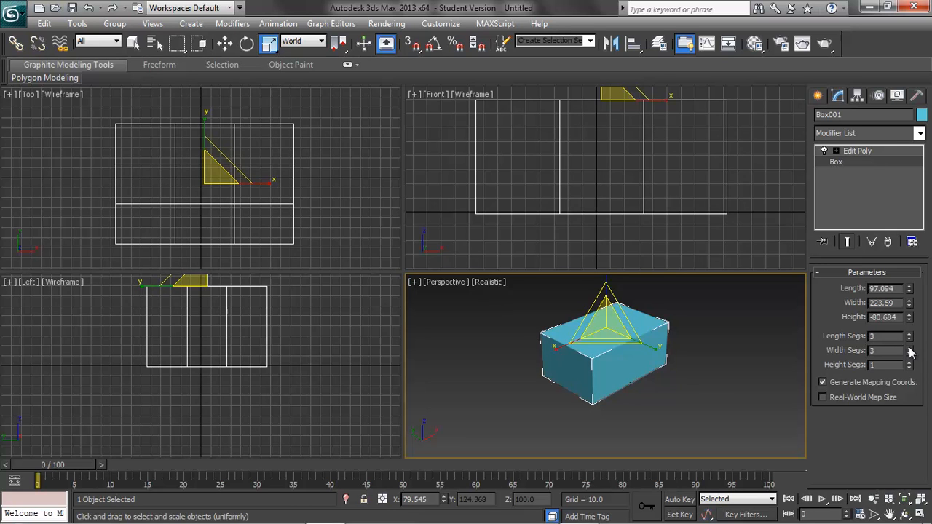
{"action": "left_click", "coordinate": [909, 362]}
{"action": "left_click", "coordinate": [909, 361]}
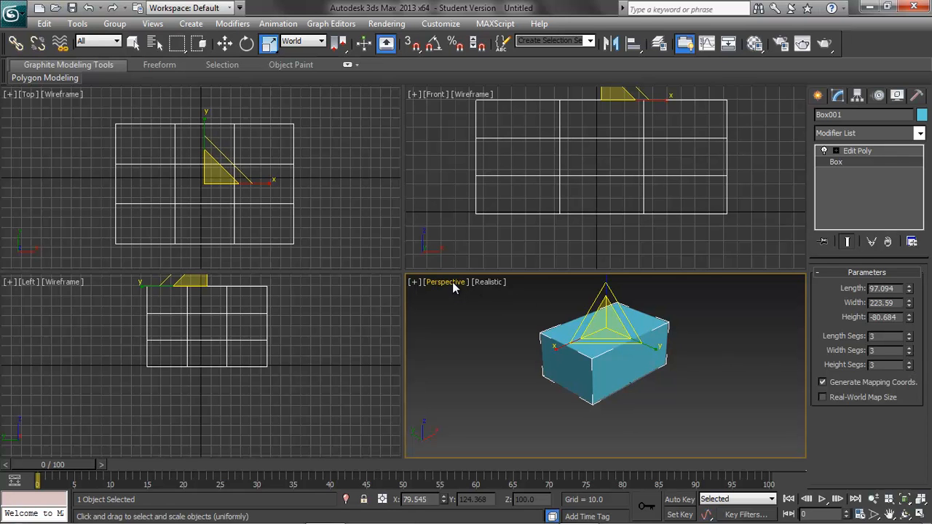
Turn on Edged Faces shading in the Perspective viewport and view the segmented box from a lower angle.
{"action": "left_click", "coordinate": [490, 284]}
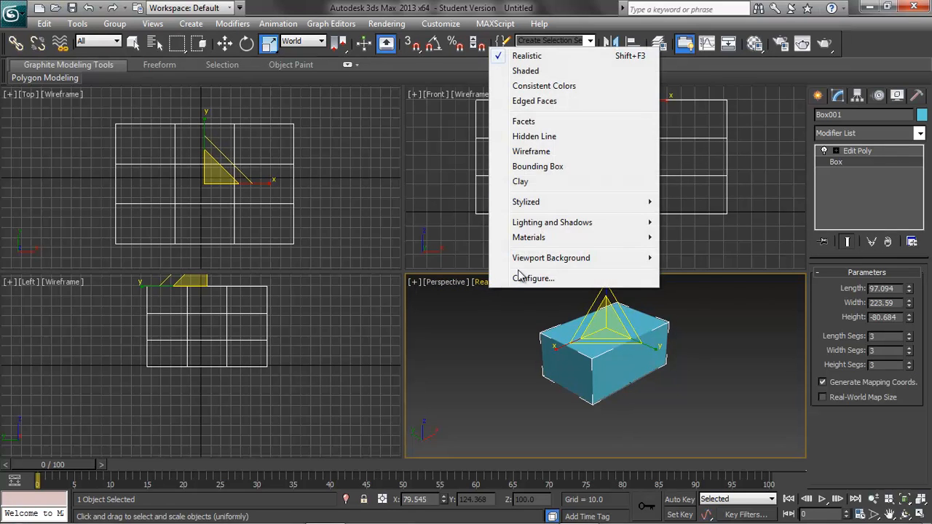
{"action": "left_click", "coordinate": [524, 105]}
{"action": "left_click", "coordinate": [686, 379]}
{"action": "scroll", "coordinate": [684, 381], "scroll_direction": "down", "scroll_amount": 2}
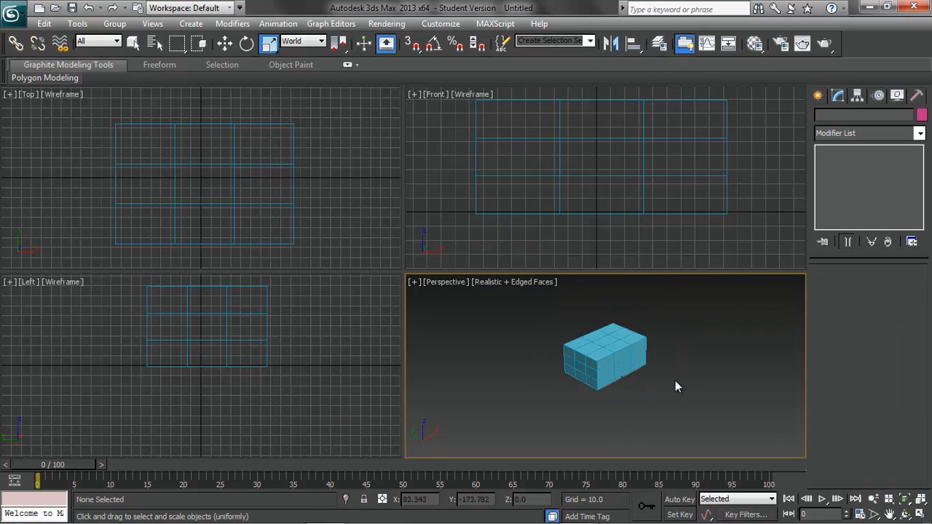
{"action": "scroll", "coordinate": [677, 380], "scroll_direction": "up", "scroll_amount": 3}
{"action": "middle_click_drag", "start_coordinate": [692, 359], "coordinate": [667, 396]}
{"action": "middle_click_drag", "start_coordinate": [681, 444], "coordinate": [665, 418], "text": "alt"}
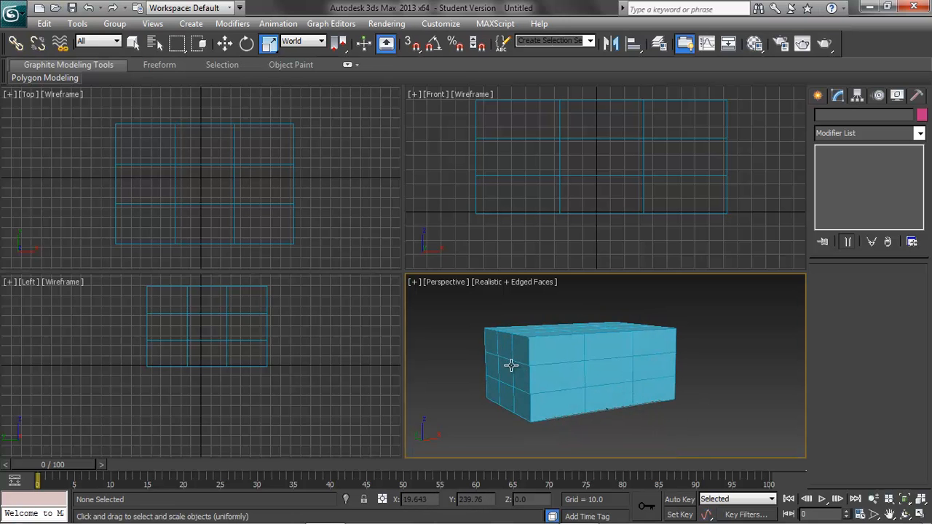
At vertex level, scale the two middle vertex columns closer together along X in the Front viewport.
{"action": "left_click", "coordinate": [533, 212]}
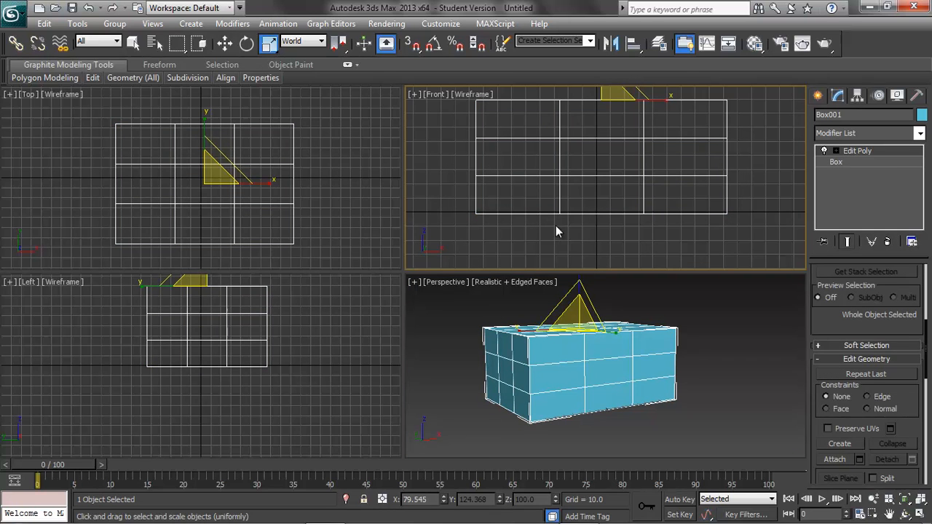
{"action": "scroll", "coordinate": [876, 331], "scroll_direction": "up", "scroll_amount": 3}
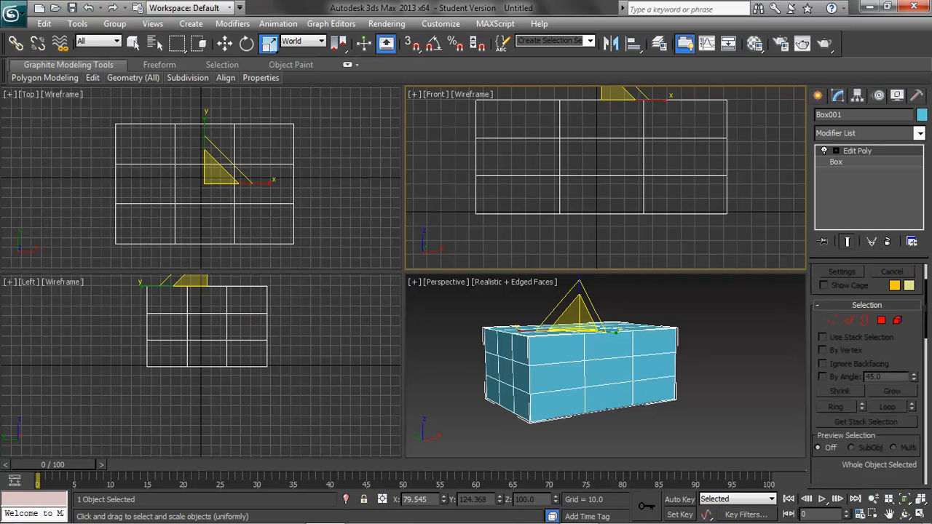
{"action": "left_click", "coordinate": [833, 379]}
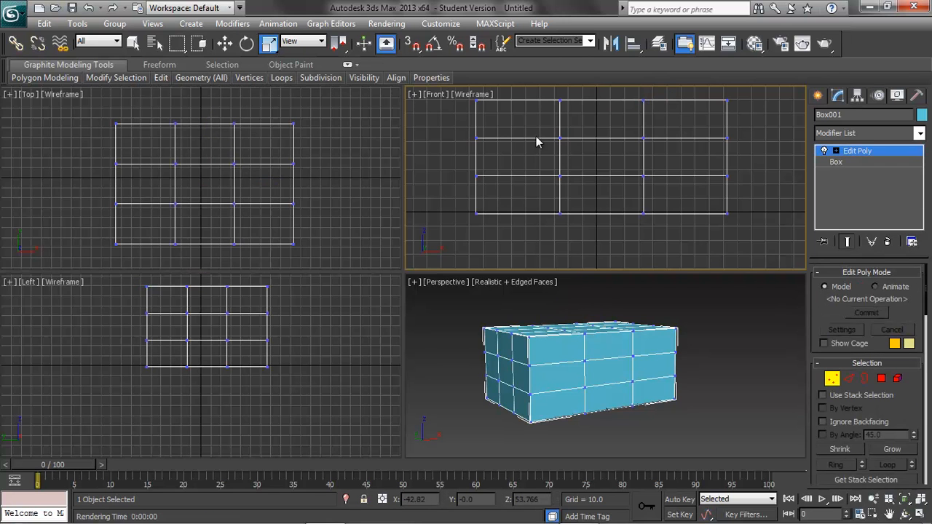
{"action": "left_click_drag", "start_coordinate": [552, 99], "coordinate": [663, 246]}
{"action": "left_click_drag", "start_coordinate": [662, 154], "coordinate": [624, 161]}
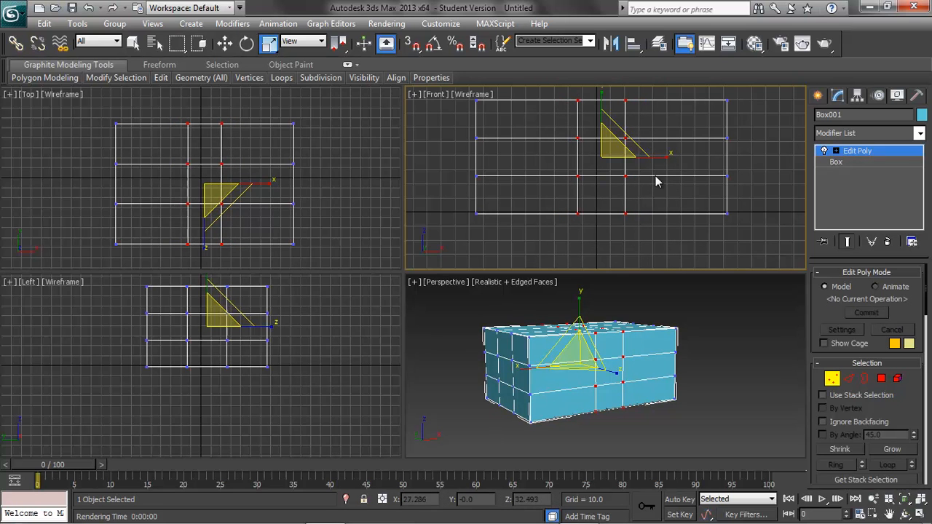
{"action": "left_click", "coordinate": [774, 164]}
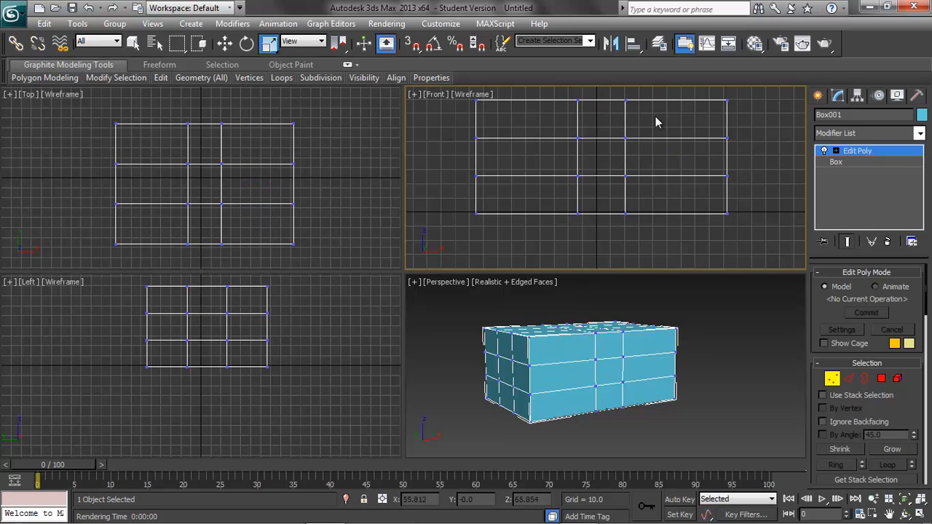
Move the two middle vertex columns along X to about -41 in the Front viewport.
{"action": "left_click_drag", "start_coordinate": [570, 99], "coordinate": [639, 242]}
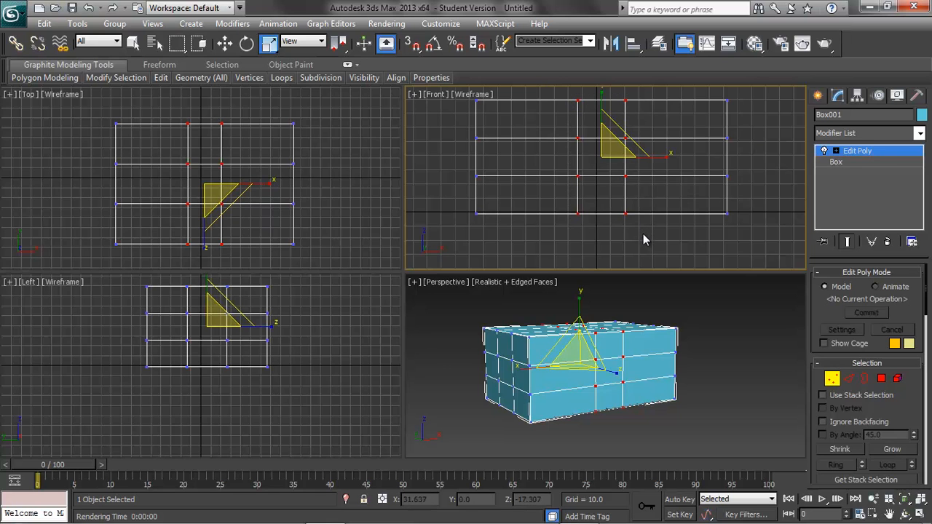
{"action": "left_click", "coordinate": [227, 44]}
{"action": "left_click_drag", "start_coordinate": [651, 156], "coordinate": [591, 169]}
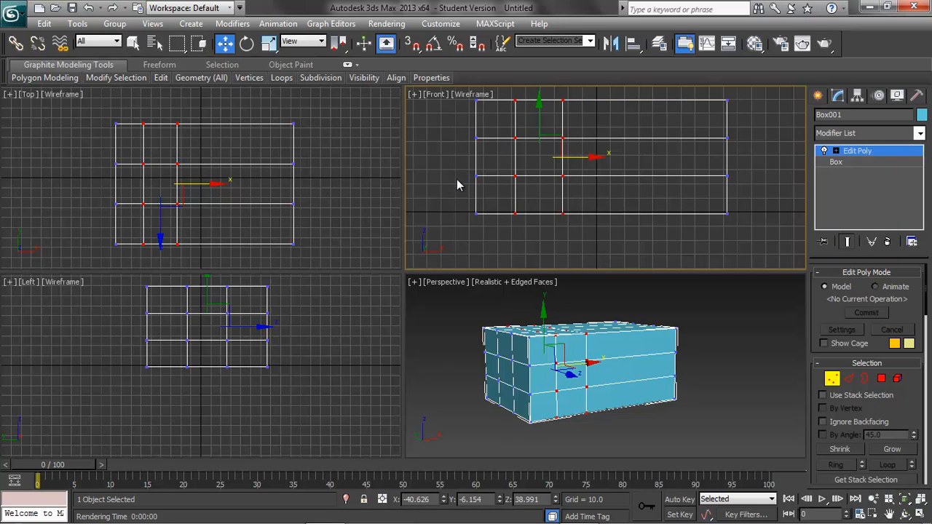
{"action": "left_click", "coordinate": [318, 332]}
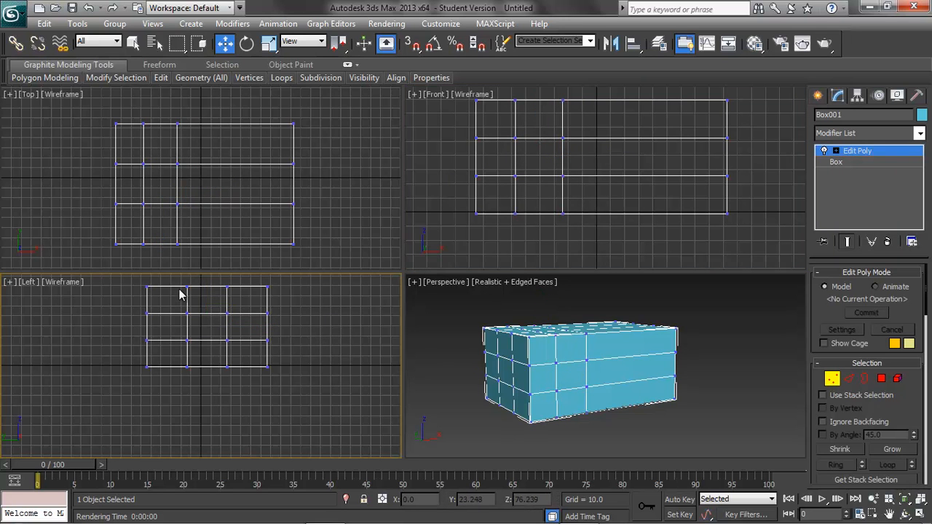
Move the second vertex row from the box's top upward, closer to the top edge.
{"action": "left_click_drag", "start_coordinate": [129, 309], "coordinate": [293, 328]}
{"action": "right_click", "coordinate": [631, 226]}
{"action": "left_click_drag", "start_coordinate": [584, 101], "coordinate": [583, 91]}
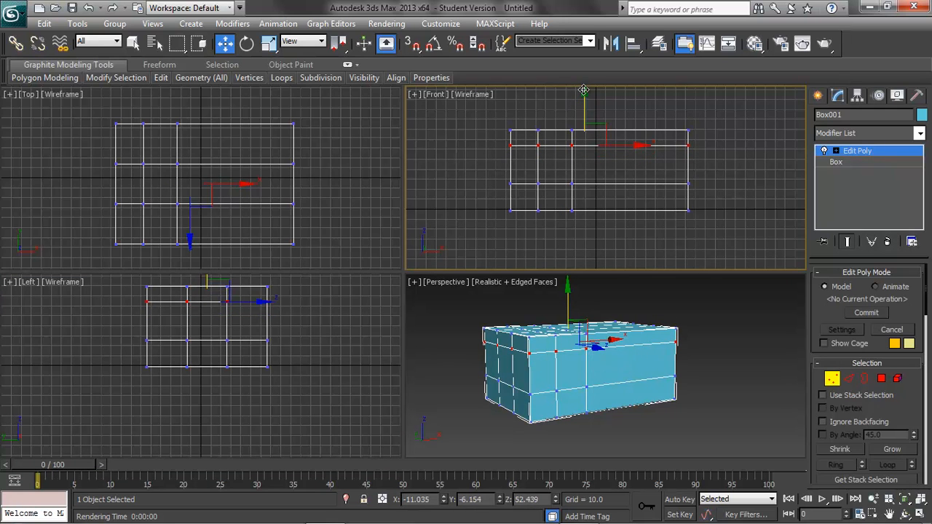
{"action": "left_click", "coordinate": [484, 160]}
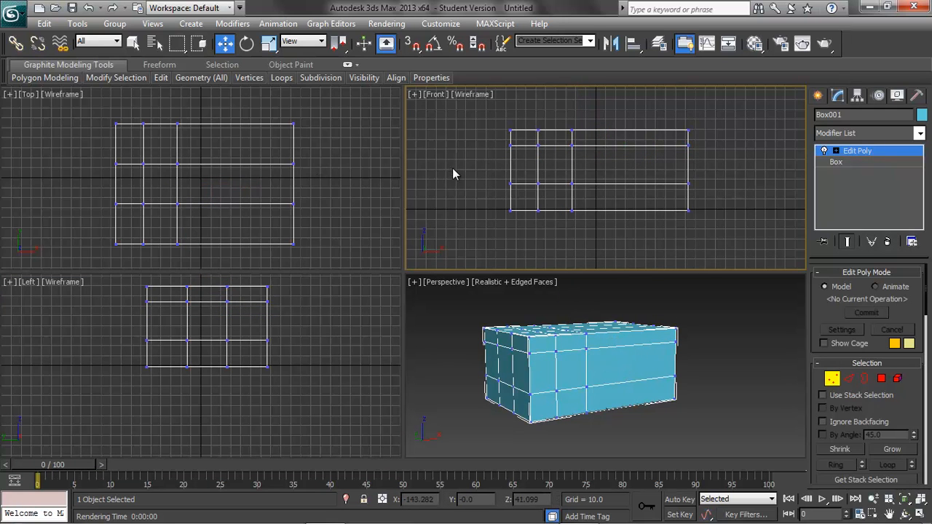
Leave vertex level and hide the grid in the Top, Left and Front viewports.
{"action": "left_click", "coordinate": [832, 380]}
{"action": "left_click", "coordinate": [730, 197]}
{"action": "left_click", "coordinate": [326, 188]}
{"action": "key", "text": "g"}
{"action": "left_click", "coordinate": [318, 310]}
{"action": "key", "text": "g"}
{"action": "left_click", "coordinate": [570, 210]}
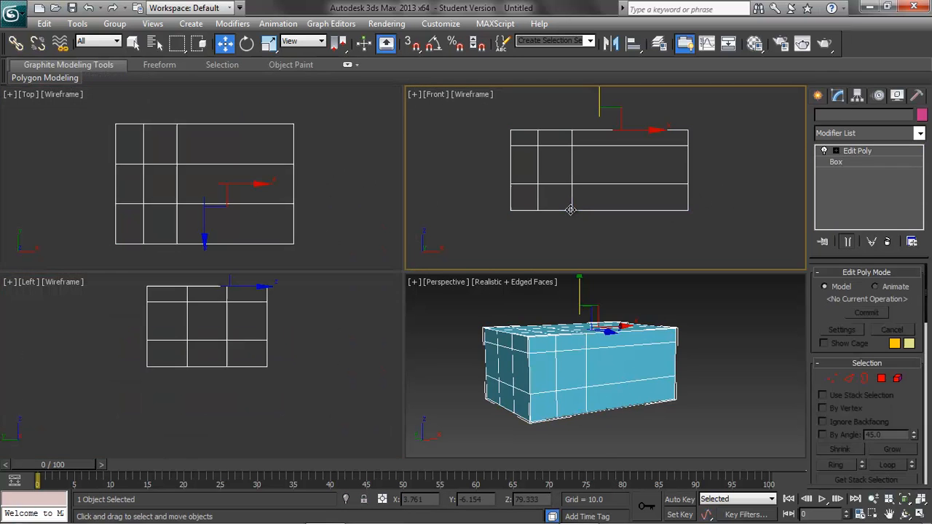
Scale the two middle vertex columns seen in the Left viewport closer together horizontally, then leave vertex level.
{"action": "left_click", "coordinate": [832, 378]}
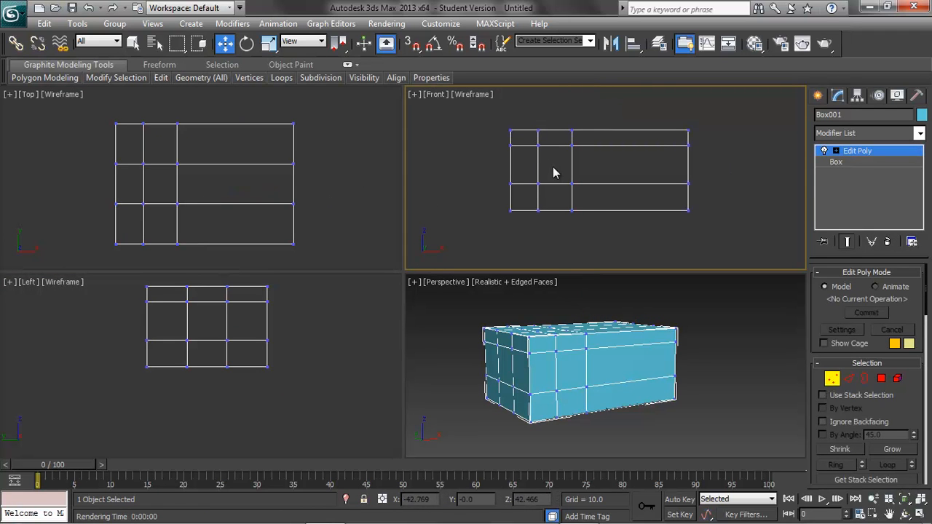
{"action": "left_click_drag", "start_coordinate": [180, 285], "coordinate": [241, 388]}
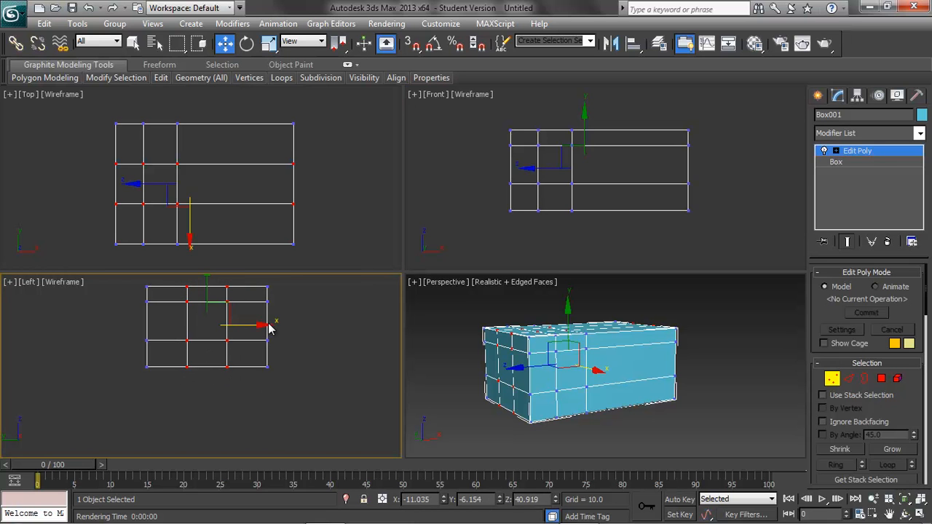
{"action": "left_click", "coordinate": [269, 44]}
{"action": "left_click_drag", "start_coordinate": [267, 325], "coordinate": [251, 325]}
{"action": "left_click", "coordinate": [312, 359]}
{"action": "left_click", "coordinate": [832, 378]}
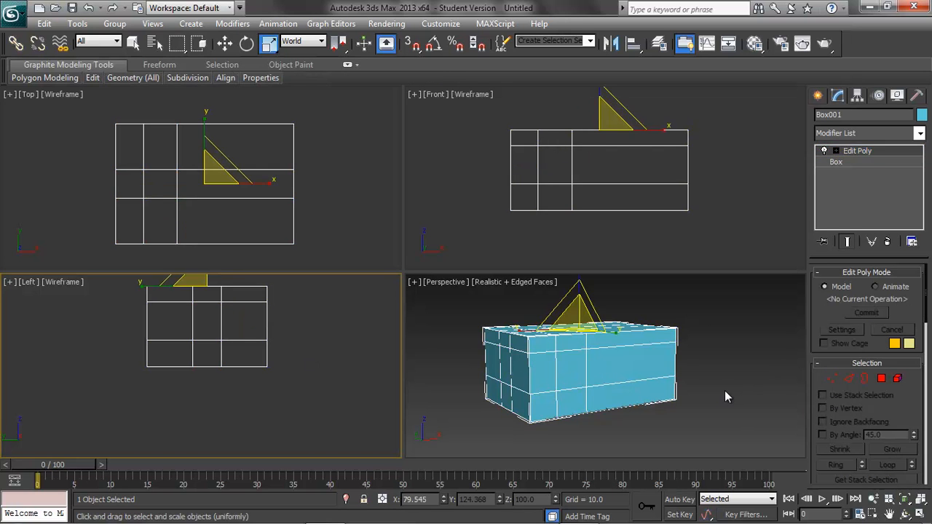
At polygon level, select the six polygons in the middle and near columns of the box's narrow end face.
{"action": "left_click", "coordinate": [725, 390]}
{"action": "middle_click_drag", "start_coordinate": [625, 365], "coordinate": [626, 391], "text": "alt"}
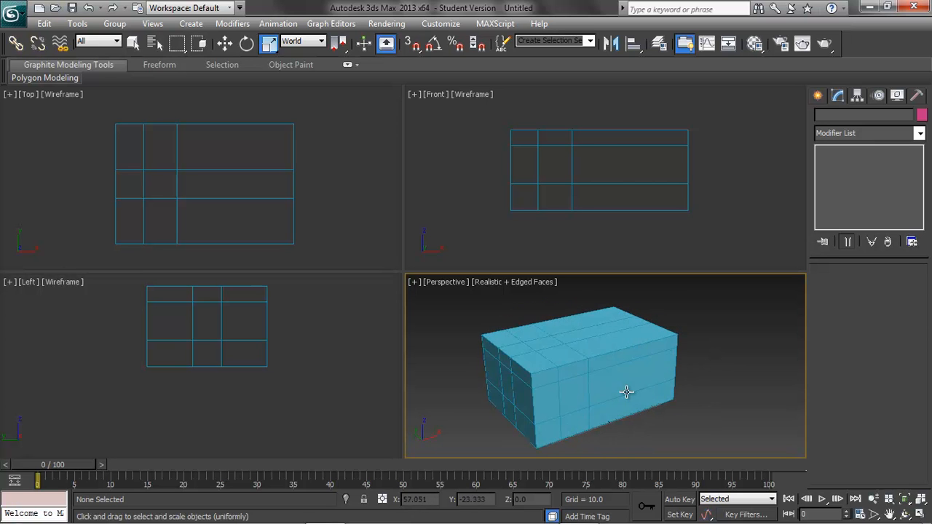
{"action": "left_click", "coordinate": [512, 385]}
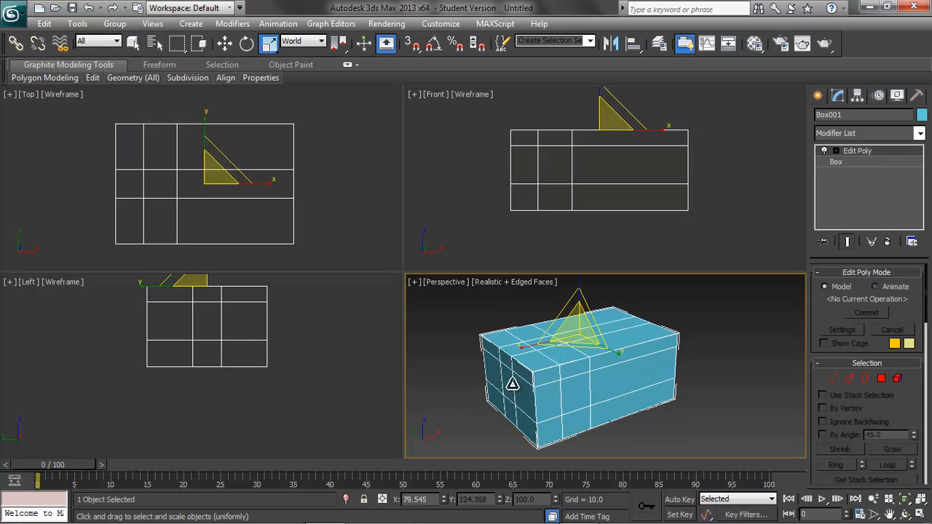
{"action": "left_click", "coordinate": [881, 378]}
{"action": "left_click", "coordinate": [510, 361]}
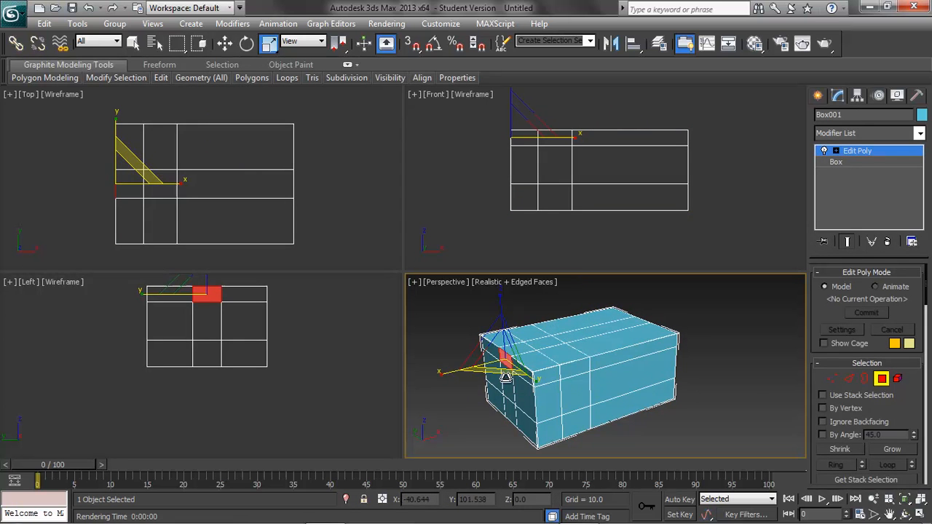
{"action": "left_click", "coordinate": [509, 379], "text": "ctrl"}
{"action": "left_click", "coordinate": [510, 412], "text": "ctrl"}
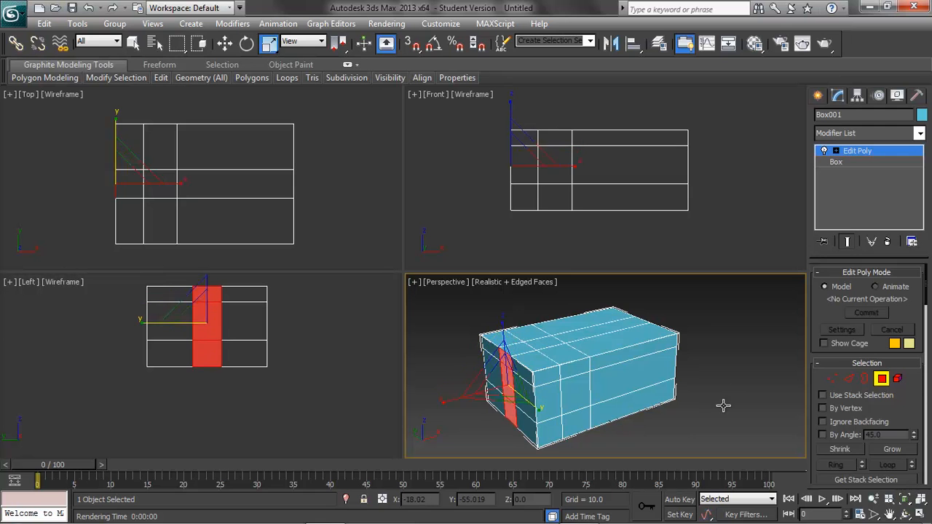
{"action": "left_click", "coordinate": [530, 423], "text": "ctrl"}
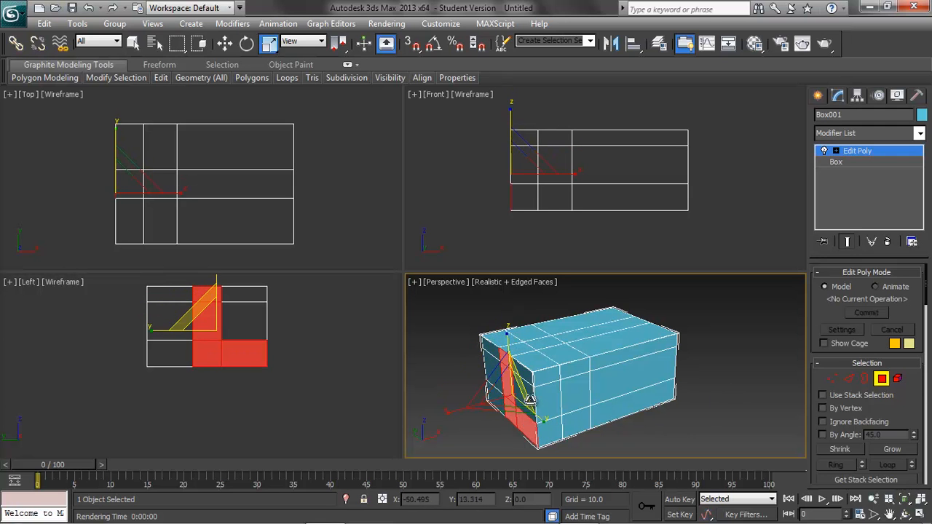
{"action": "left_click", "coordinate": [529, 394], "text": "ctrl"}
{"action": "left_click", "coordinate": [525, 373], "text": "ctrl"}
Extrude the six selected end polygons outward by about 45.9.
{"action": "middle_click_drag", "start_coordinate": [691, 386], "coordinate": [696, 369]}
{"action": "scroll", "coordinate": [694, 360], "scroll_direction": "down", "scroll_amount": 3}
{"action": "left_click_drag", "start_coordinate": [926, 299], "coordinate": [926, 361]}
{"action": "left_click", "coordinate": [859, 288]}
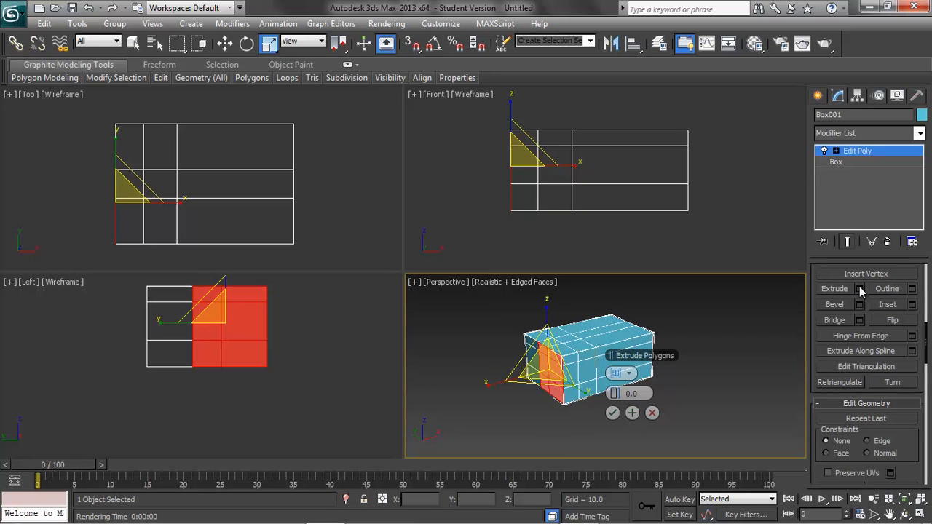
{"action": "left_click_drag", "start_coordinate": [618, 399], "coordinate": [729, 385]}
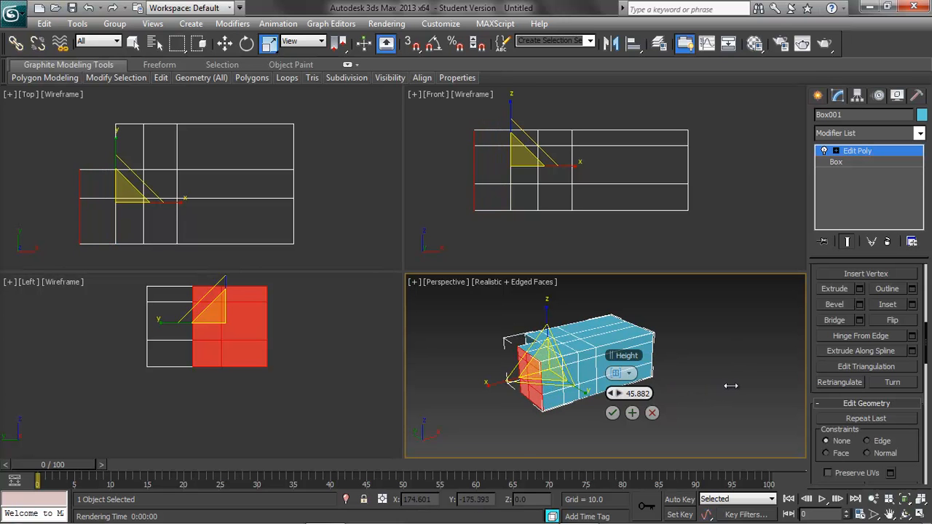
{"action": "left_click", "coordinate": [613, 413]}
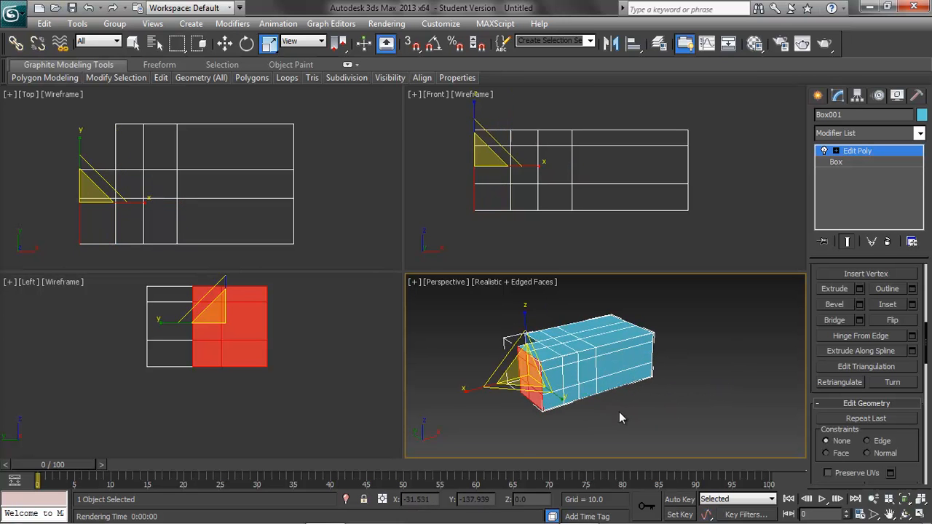
Undo the extrusion of the six end polygons and clear the polygon selection.
{"action": "left_click", "coordinate": [563, 422]}
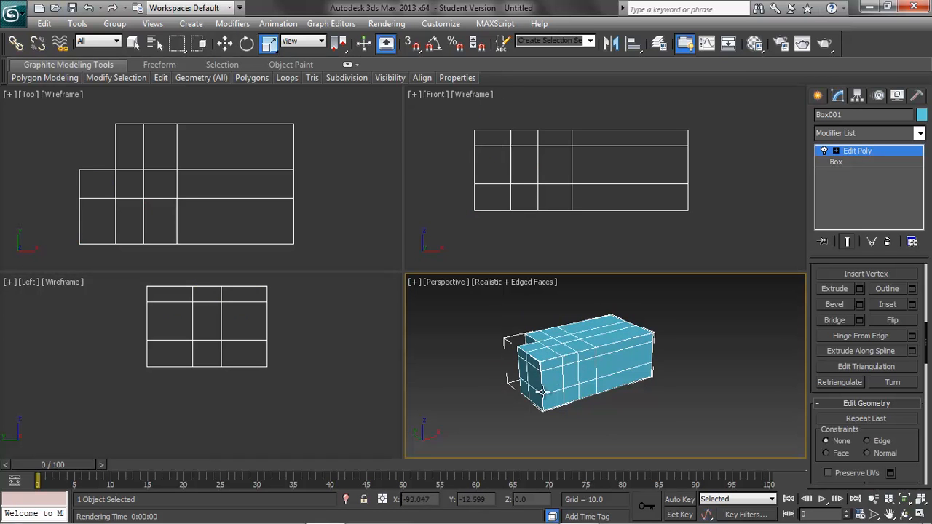
{"action": "key", "text": "ctrl+z"}
{"action": "key", "text": "ctrl+z"}
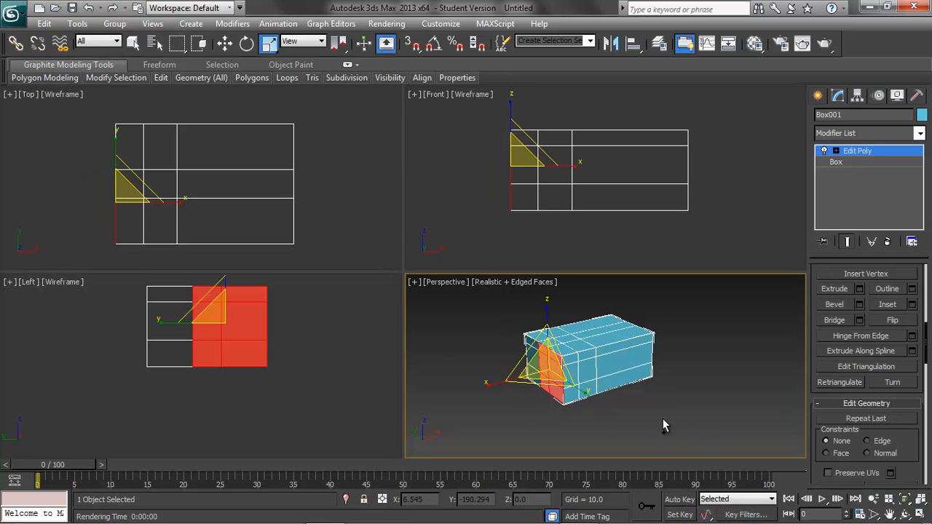
{"action": "left_click", "coordinate": [659, 406]}
{"action": "scroll", "coordinate": [699, 398], "scroll_direction": "up", "scroll_amount": 3}
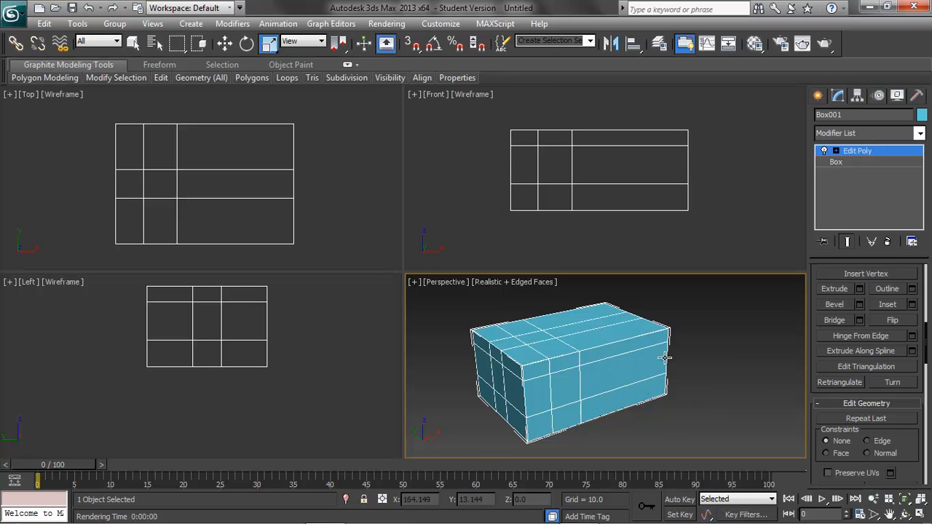
Delete the middle-row polygon in the second column of the long front face, leave polygon level and undo the deletion.
{"action": "left_click_drag", "start_coordinate": [926, 354], "coordinate": [929, 291]}
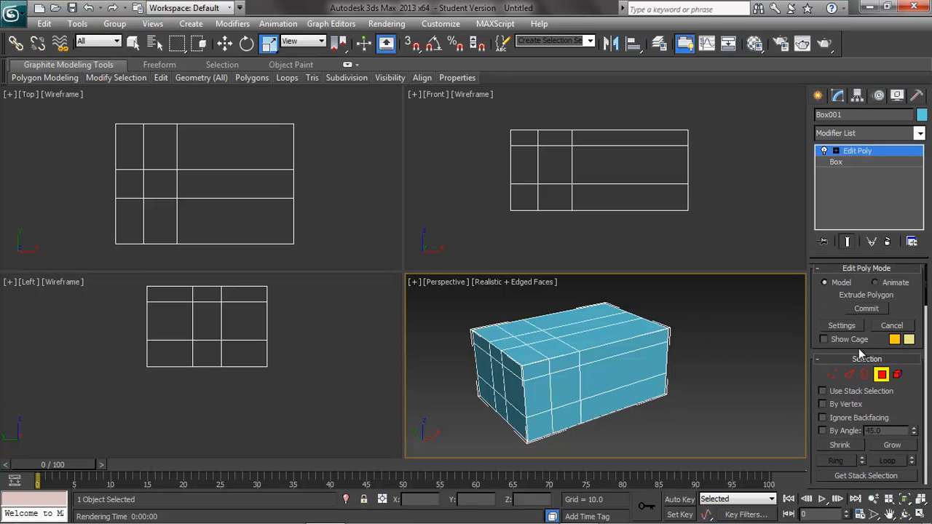
{"action": "left_click", "coordinate": [568, 388]}
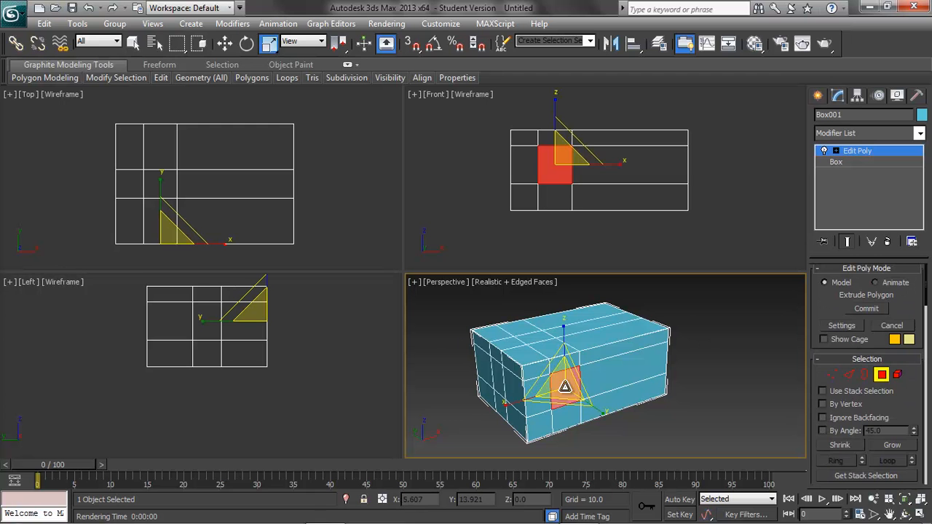
{"action": "key", "text": "Delete"}
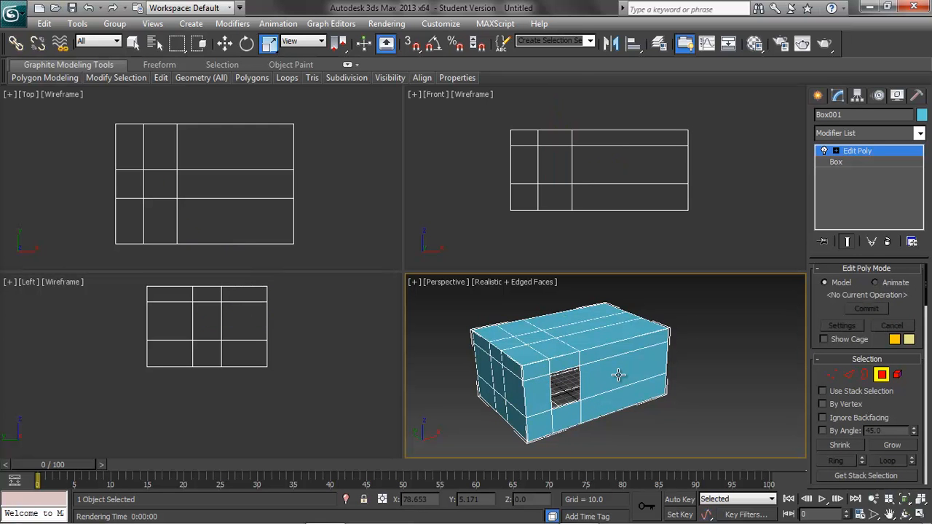
{"action": "mouse_move", "coordinate": [703, 400]}
{"action": "middle_mouse_down", "text": "alt"}
{"action": "mouse_move", "coordinate": [691, 376]}
{"action": "mouse_move", "coordinate": [634, 385]}
{"action": "mouse_move", "coordinate": [657, 410]}
{"action": "mouse_move", "coordinate": [716, 397]}
{"action": "mouse_move", "coordinate": [660, 365]}
{"action": "mouse_move", "coordinate": [648, 386]}
{"action": "mouse_move", "coordinate": [677, 408]}
{"action": "mouse_move", "coordinate": [703, 399]}
{"action": "middle_mouse_up", "text": "alt"}
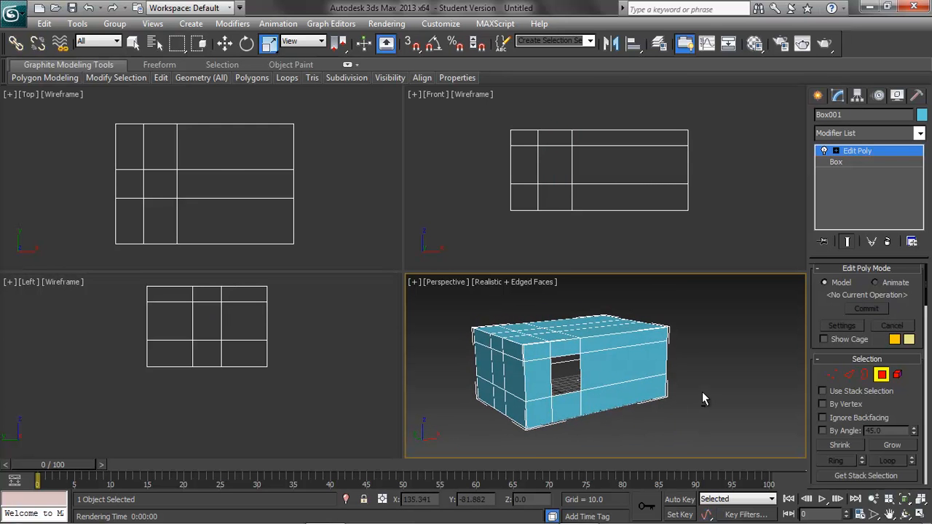
{"action": "left_click", "coordinate": [880, 375]}
{"action": "key", "text": "ctrl+z"}
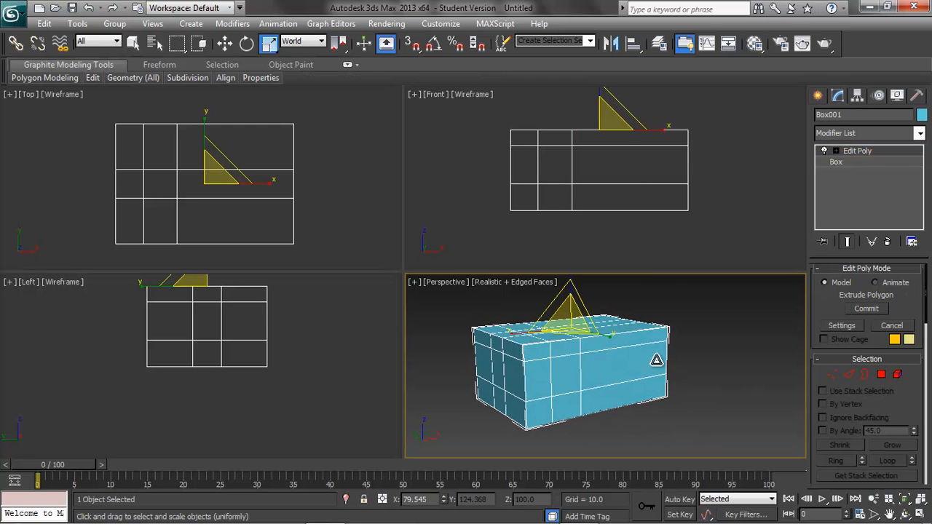
Turn off Backface Cull in the box's object properties.
{"action": "right_click", "coordinate": [604, 367]}
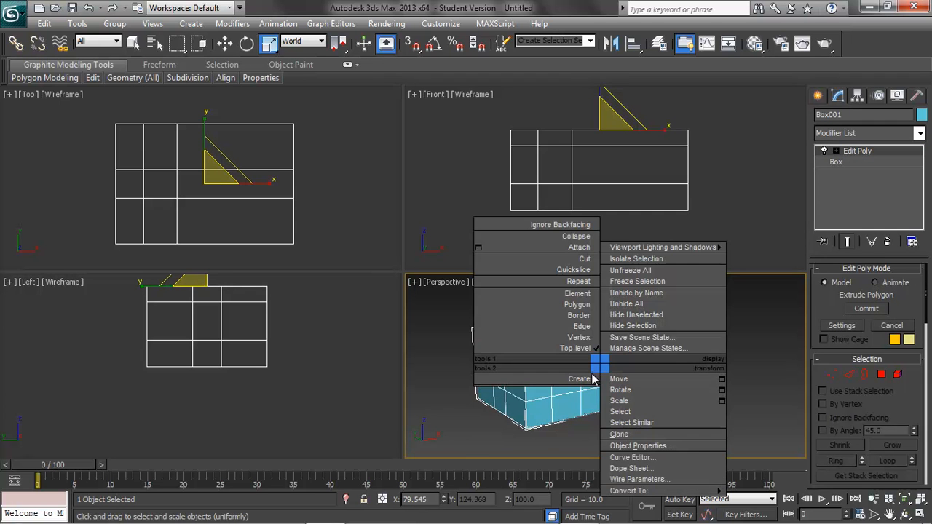
{"action": "left_click", "coordinate": [622, 445]}
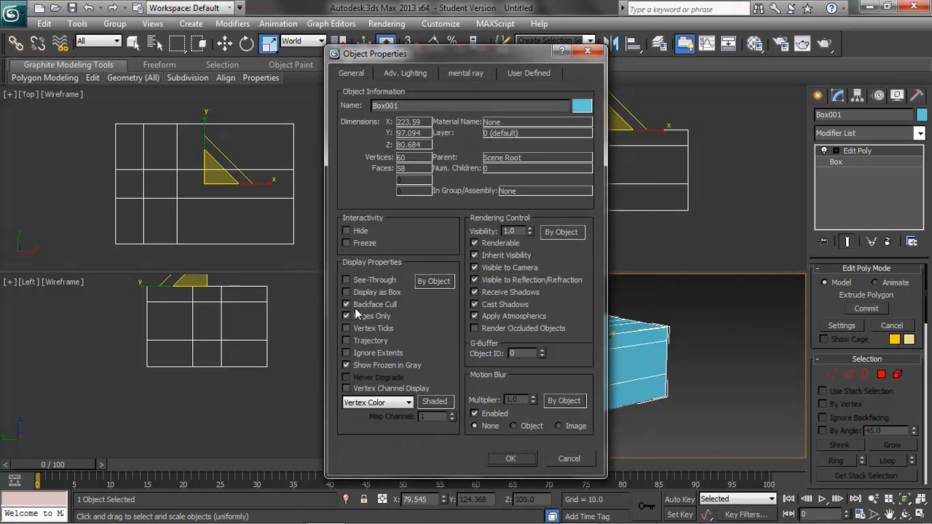
{"action": "left_click", "coordinate": [520, 459]}
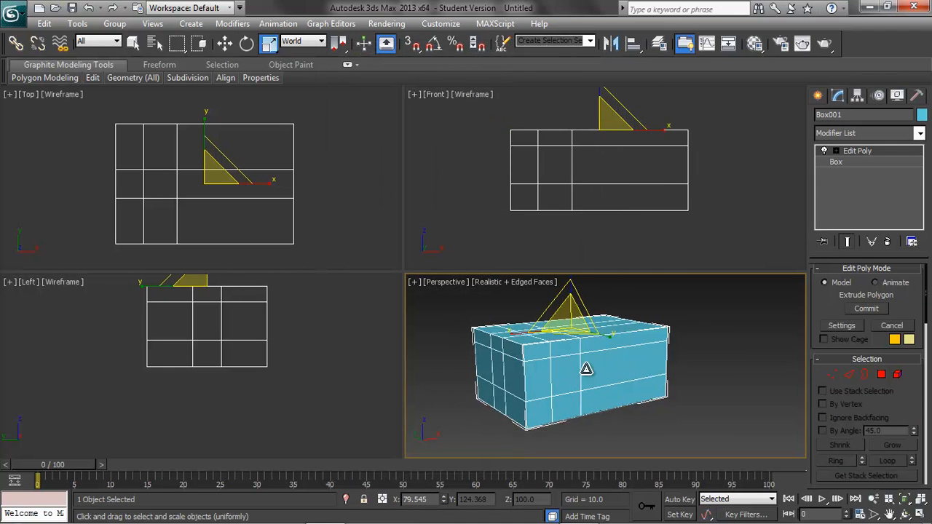
At polygon level, delete the middle-row polygon in the second column of the long front face.
{"action": "left_click", "coordinate": [881, 375]}
{"action": "left_click", "coordinate": [581, 384]}
{"action": "key", "text": "Delete"}
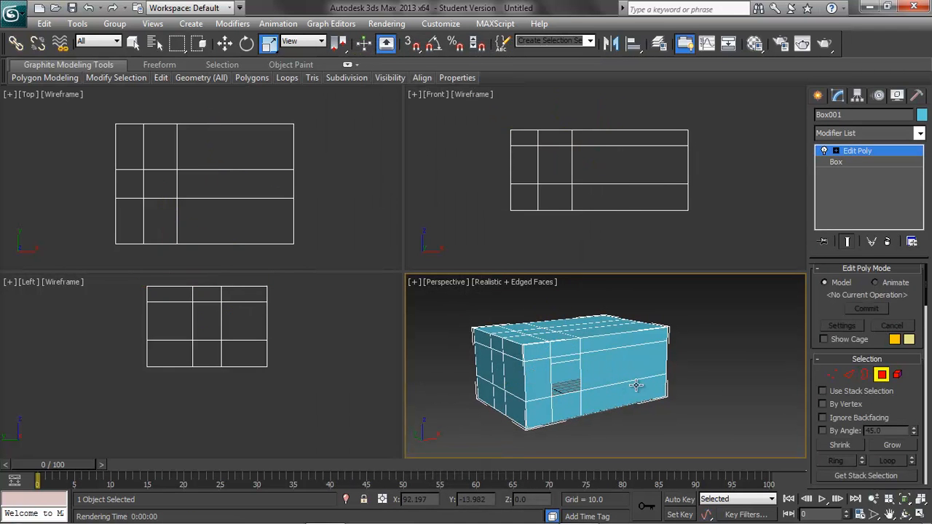
Render the Perspective view to examine the opening in the box, and close the rendered frame.
{"action": "mouse_move", "coordinate": [626, 388]}
{"action": "middle_mouse_down", "text": "alt"}
{"action": "mouse_move", "coordinate": [578, 374]}
{"action": "mouse_move", "coordinate": [593, 397]}
{"action": "mouse_move", "coordinate": [611, 393]}
{"action": "mouse_move", "coordinate": [638, 317]}
{"action": "mouse_move", "coordinate": [603, 389]}
{"action": "mouse_move", "coordinate": [640, 393]}
{"action": "middle_mouse_up", "text": "alt"}
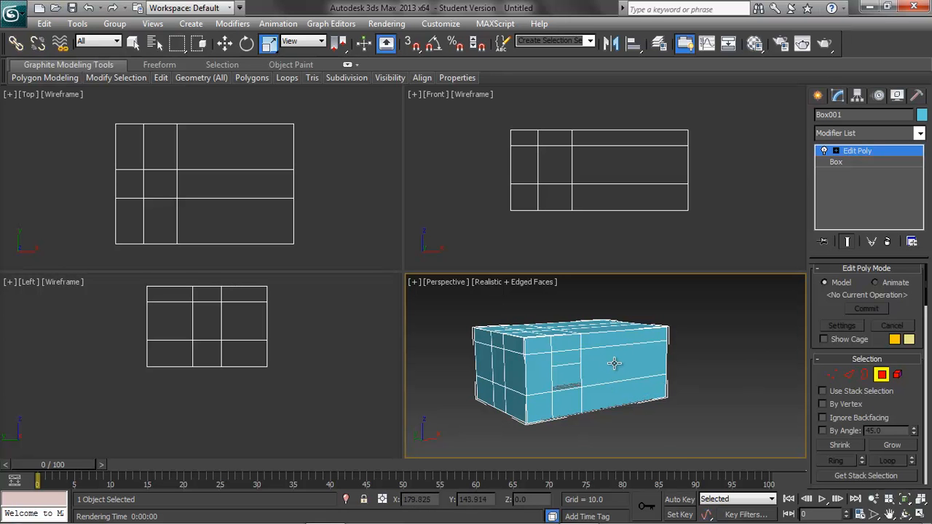
{"action": "left_click", "coordinate": [802, 43]}
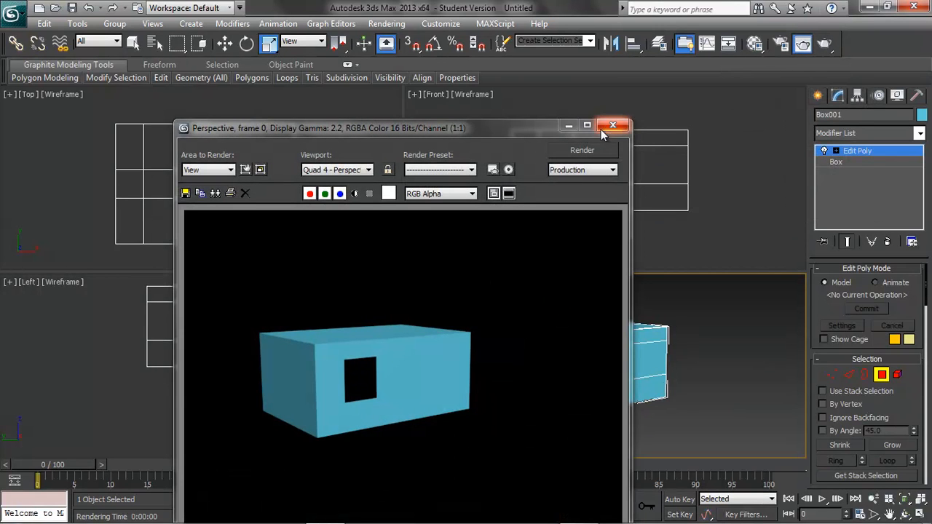
{"action": "left_click", "coordinate": [612, 127]}
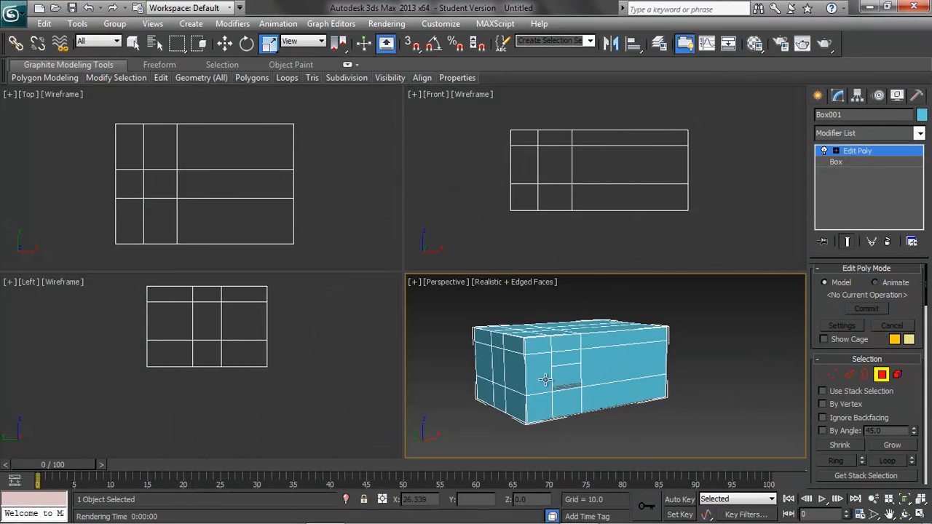
Turn on Backface Cull in the box's object properties.
{"action": "right_click", "coordinate": [603, 373]}
{"action": "left_click", "coordinate": [641, 447]}
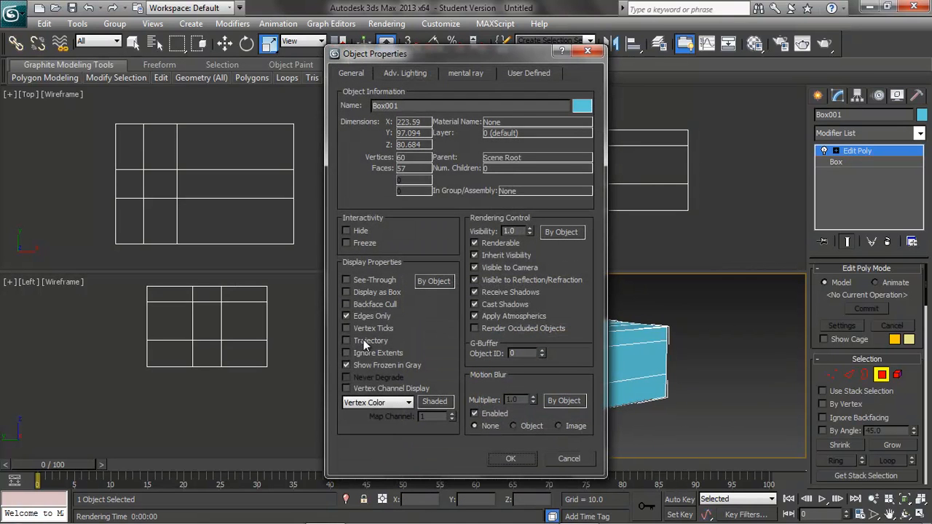
{"action": "left_click", "coordinate": [346, 304]}
{"action": "left_click", "coordinate": [513, 458]}
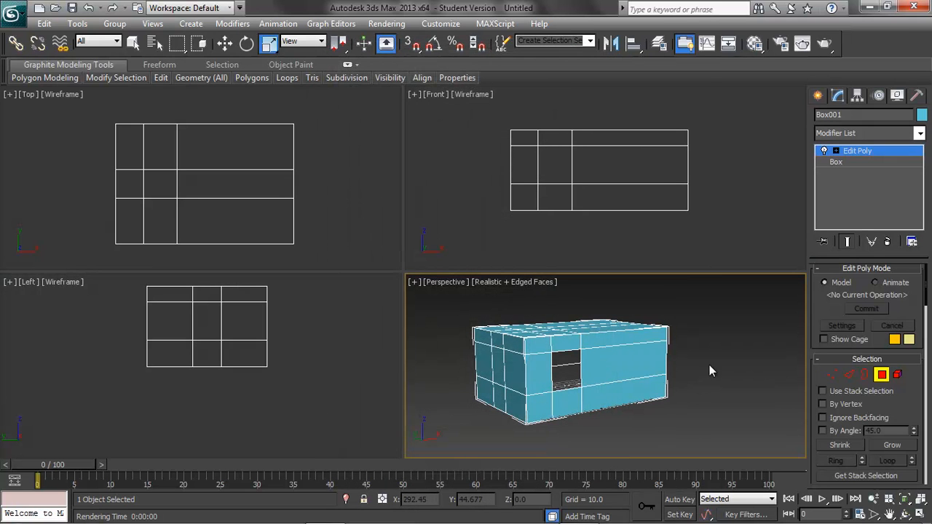
{"action": "left_click", "coordinate": [440, 25]}
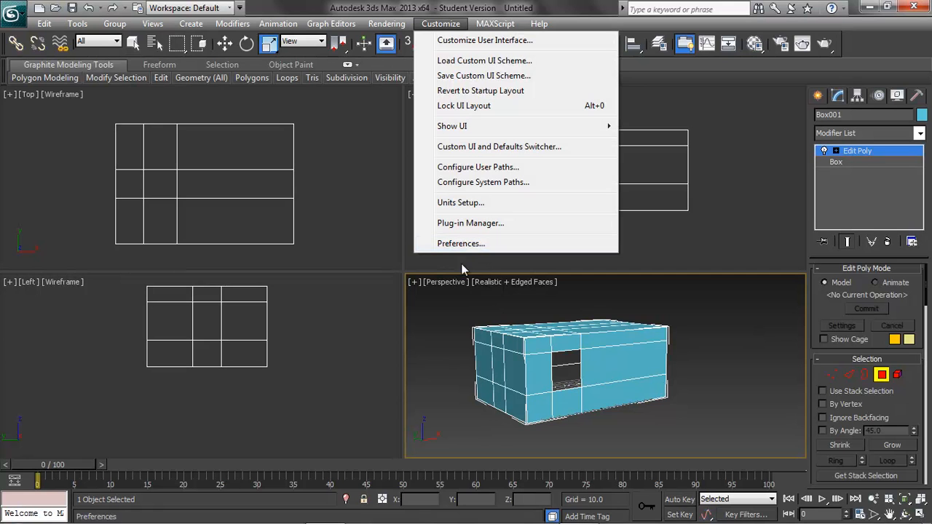
{"action": "left_click", "coordinate": [727, 376]}
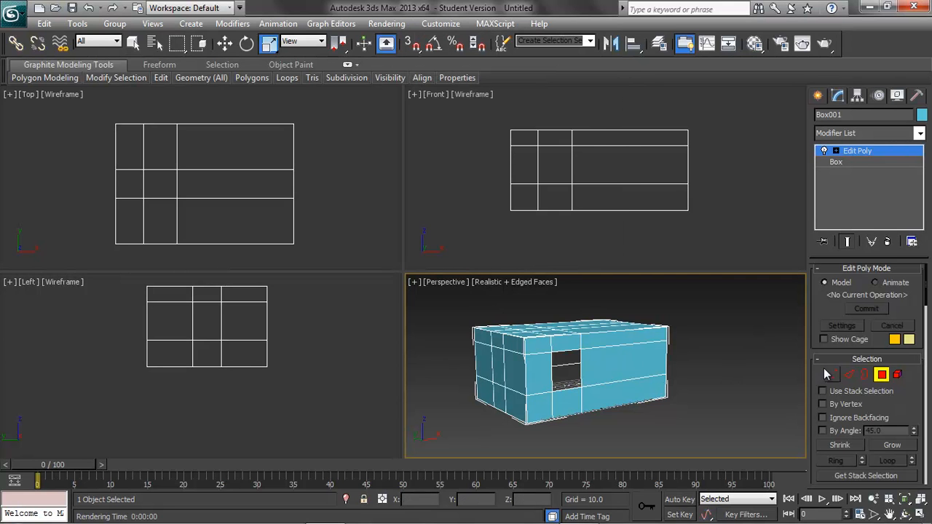
At edge level, try to select the upper and lower edges of the opening, and maximize the Perspective viewport.
{"action": "left_click", "coordinate": [880, 374]}
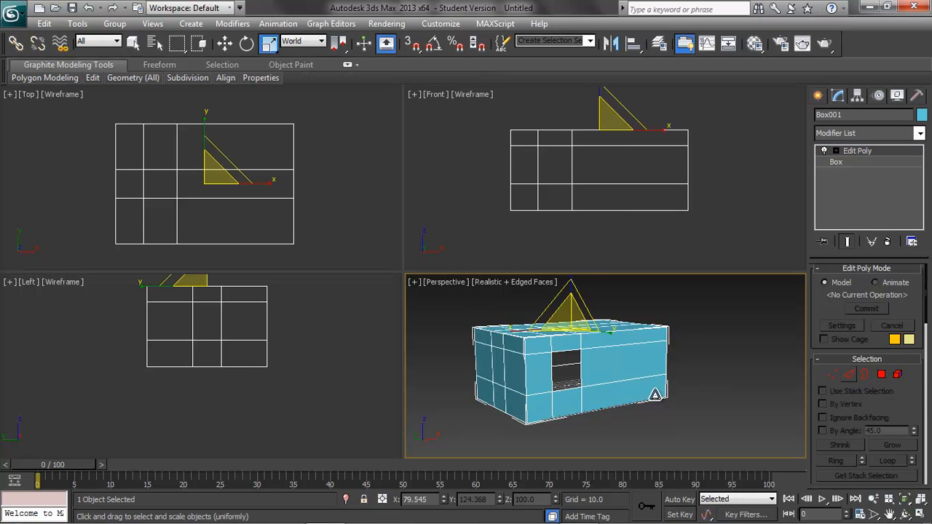
{"action": "left_click", "coordinate": [849, 374]}
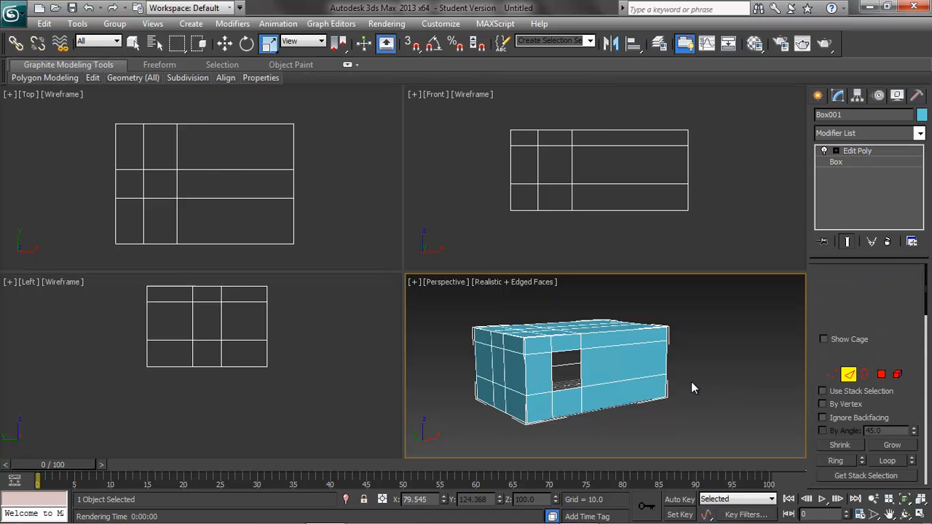
{"action": "left_click", "coordinate": [570, 351]}
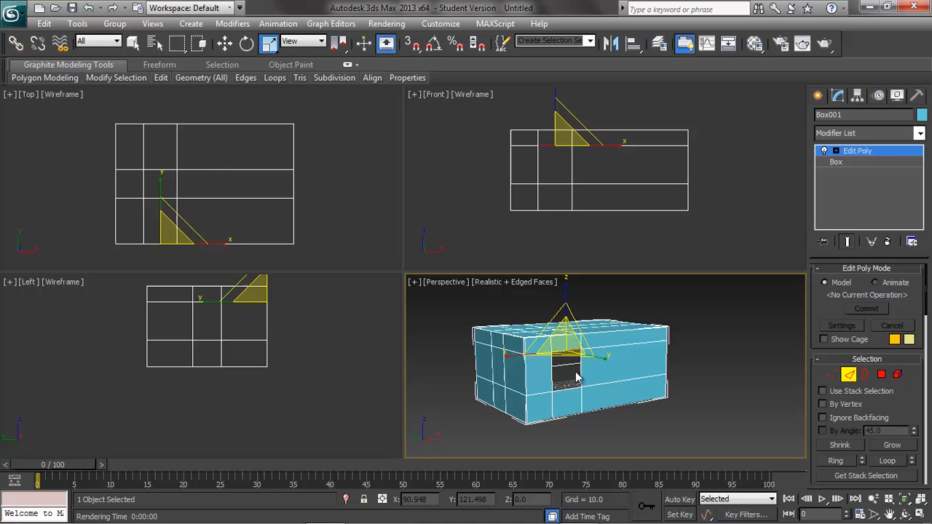
{"action": "left_click", "coordinate": [567, 386]}
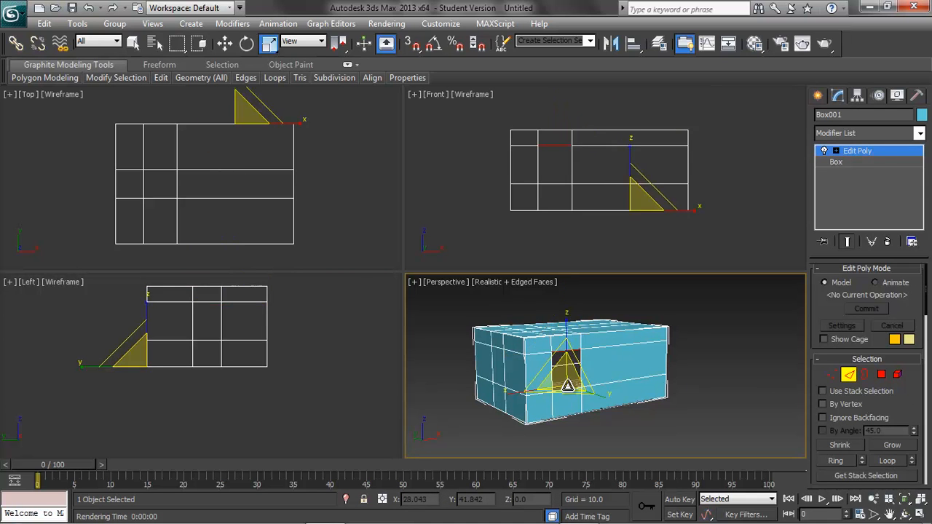
{"action": "left_click", "coordinate": [920, 514]}
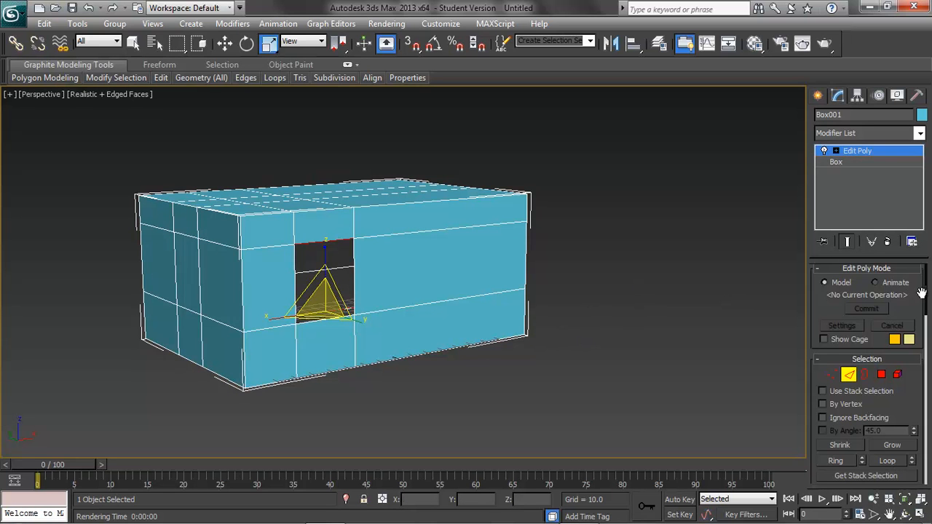
{"action": "left_click_drag", "start_coordinate": [929, 294], "coordinate": [929, 357]}
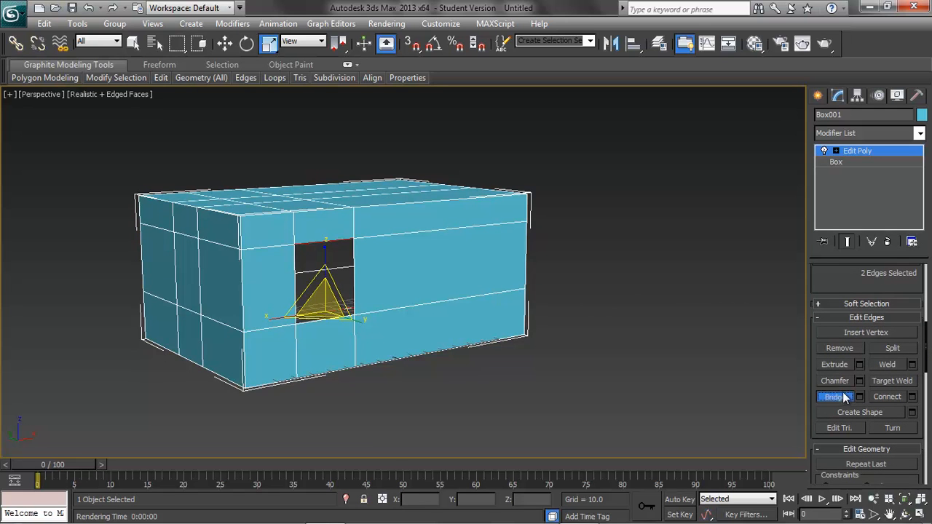
Undo the edge selections made around the opening.
{"action": "left_click", "coordinate": [335, 311]}
{"action": "key", "text": "ctrl+z"}
{"action": "key", "text": "ctrl+z"}
{"action": "key", "text": "ctrl+z"}
Select the upper and lower edges of the opening in the long front face and bridge them.
{"action": "left_click", "coordinate": [334, 241]}
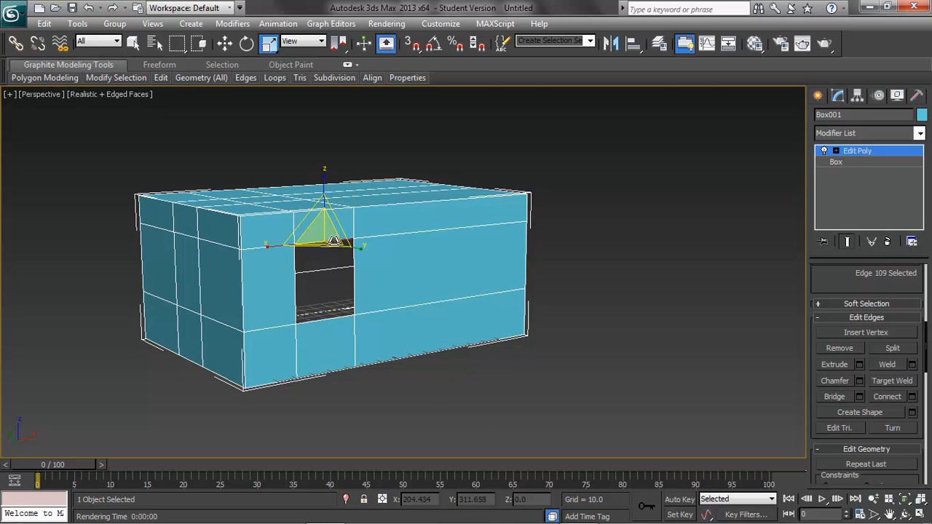
{"action": "left_click", "coordinate": [314, 319], "text": "ctrl"}
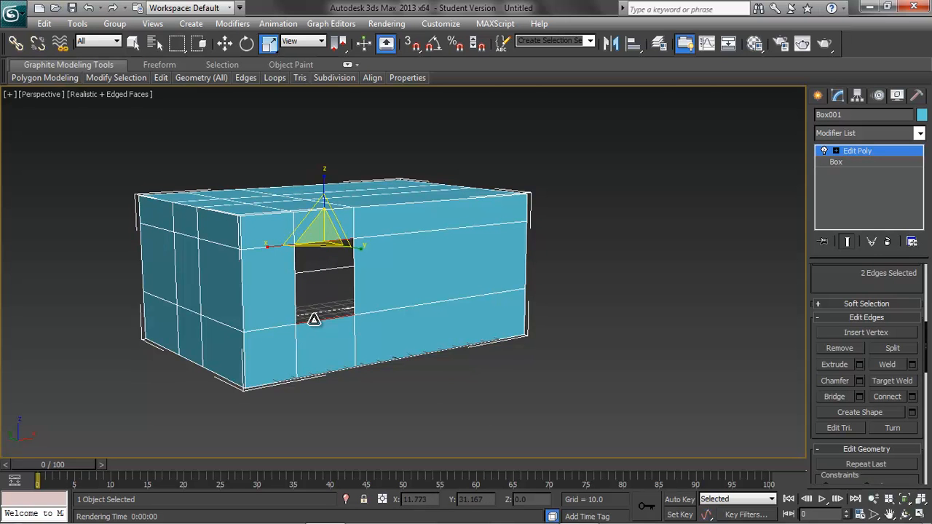
{"action": "left_click", "coordinate": [841, 396]}
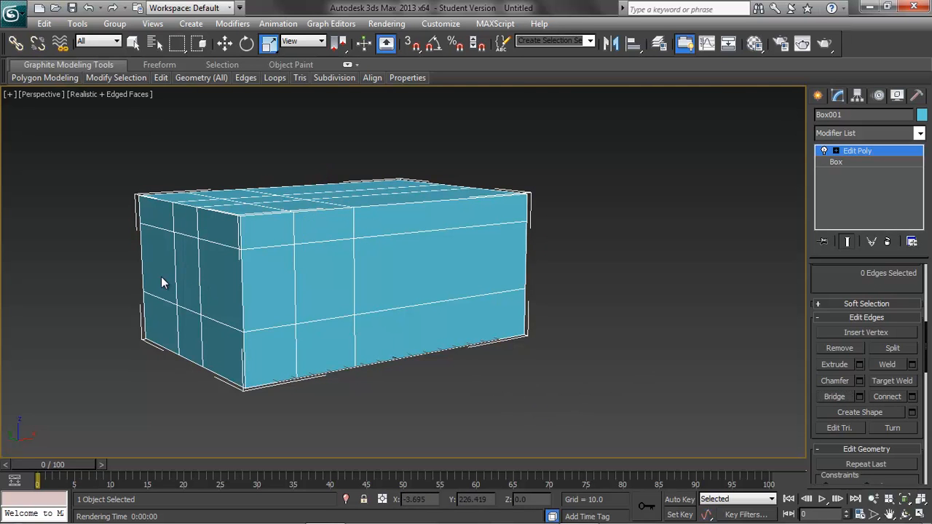
At polygon level, delete the middle and lower polygons in the middle column of the box's narrow end face.
{"action": "left_click", "coordinate": [186, 274]}
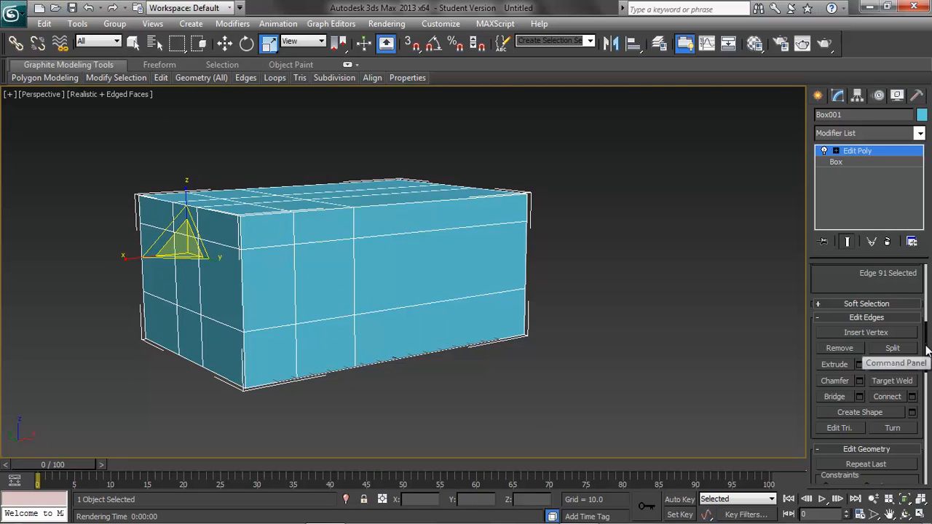
{"action": "scroll", "coordinate": [928, 349], "scroll_direction": "up", "scroll_amount": 5}
{"action": "left_click", "coordinate": [881, 378]}
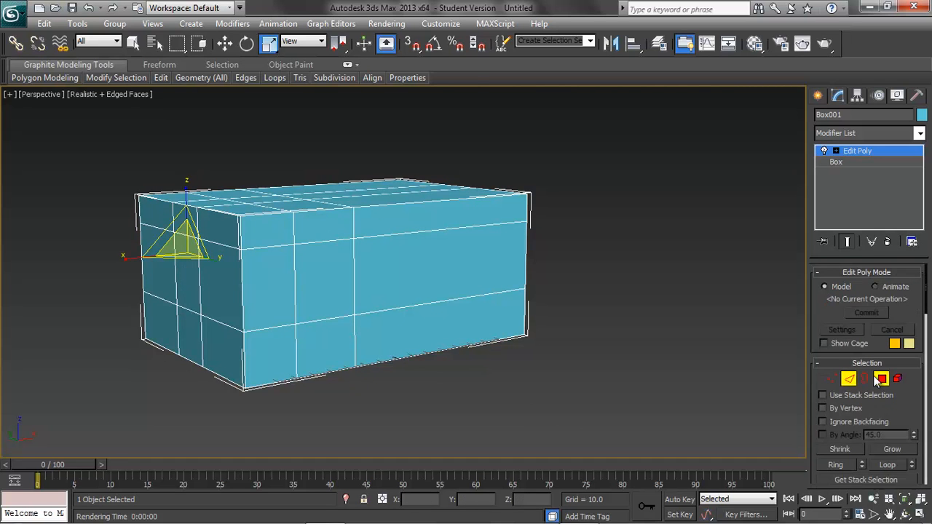
{"action": "left_click", "coordinate": [332, 306]}
{"action": "left_click", "coordinate": [189, 283]}
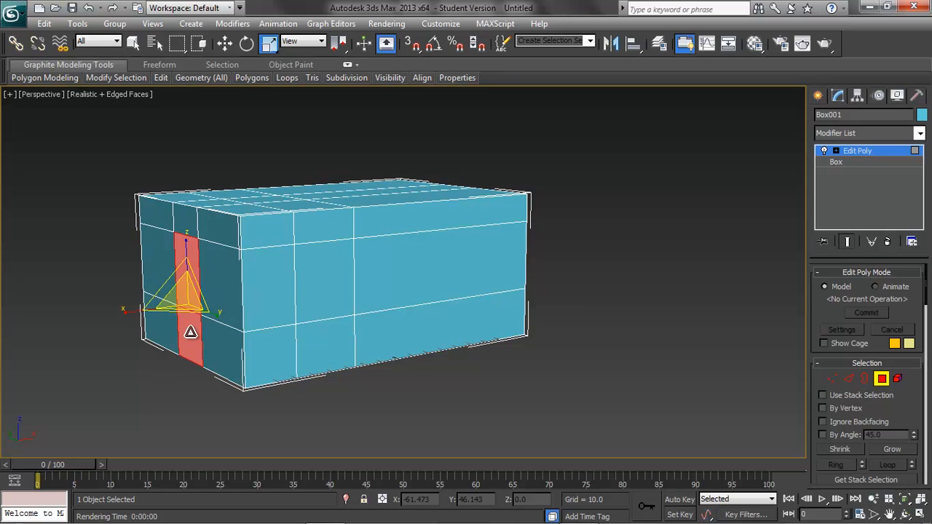
{"action": "key", "text": "Delete"}
At border level, select the border around the opening in the narrow end face and cap it.
{"action": "left_click", "coordinate": [865, 378]}
{"action": "left_click", "coordinate": [199, 290]}
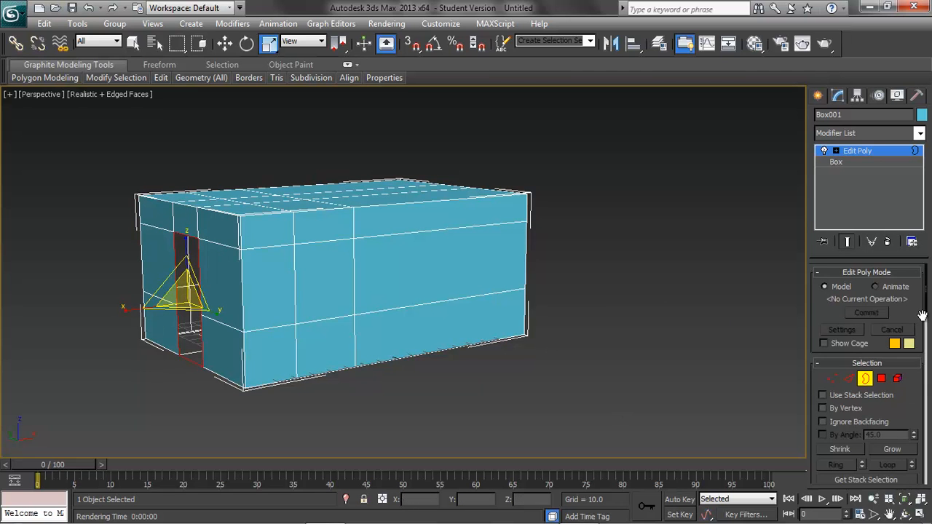
{"action": "left_click_drag", "start_coordinate": [926, 309], "coordinate": [927, 367]}
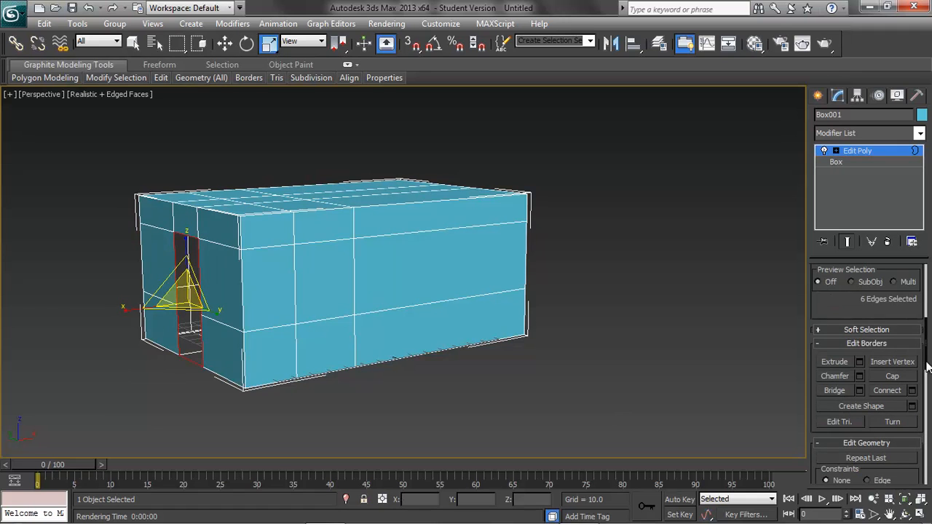
{"action": "left_click", "coordinate": [887, 377]}
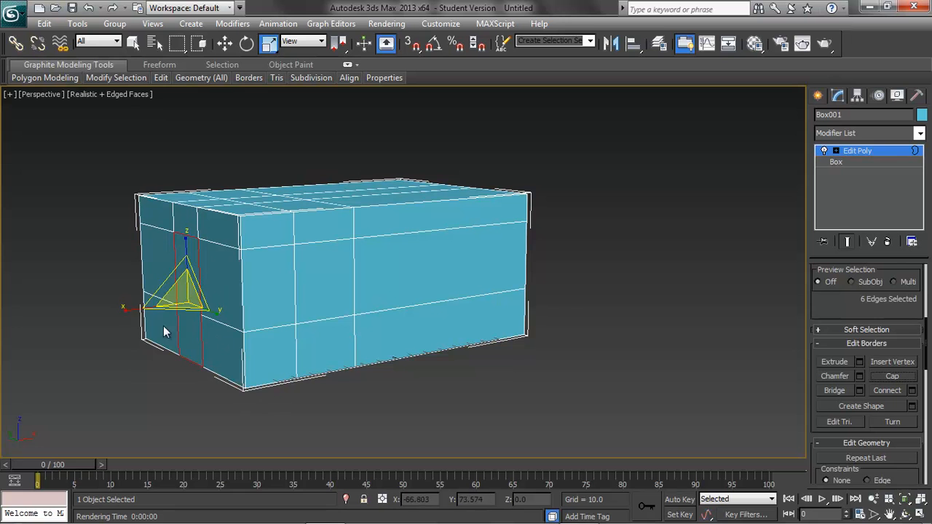
Undo the cap and the polygon deletions in the narrow end face, and clear the selection.
{"action": "key", "text": "Delete"}
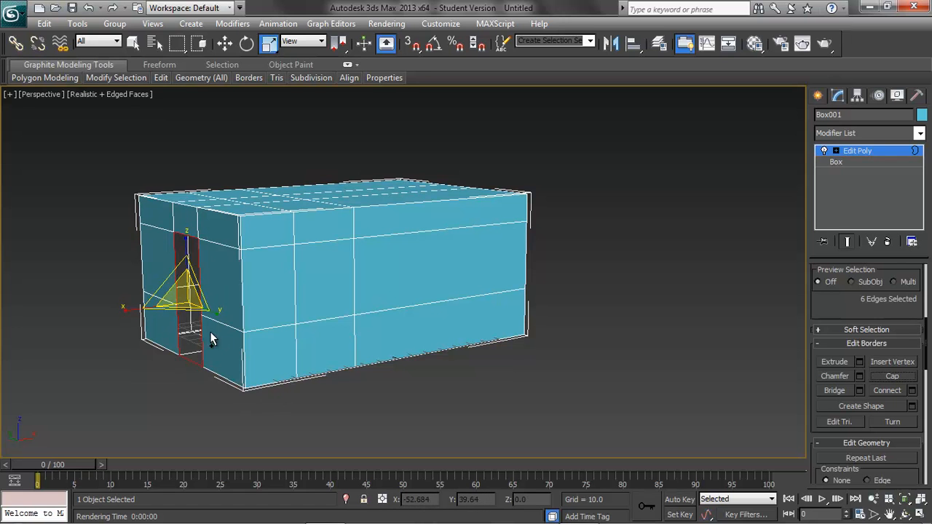
{"action": "key", "text": "ctrl+z"}
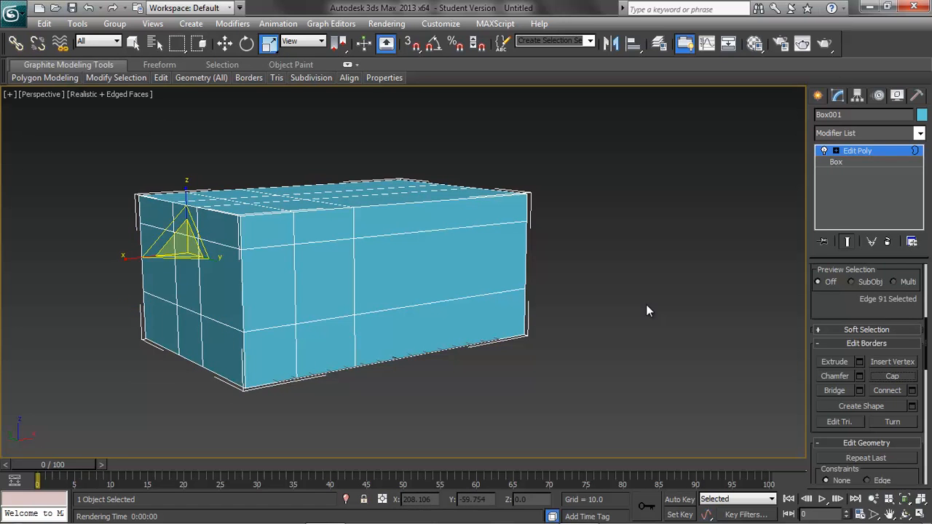
{"action": "left_click", "coordinate": [621, 258]}
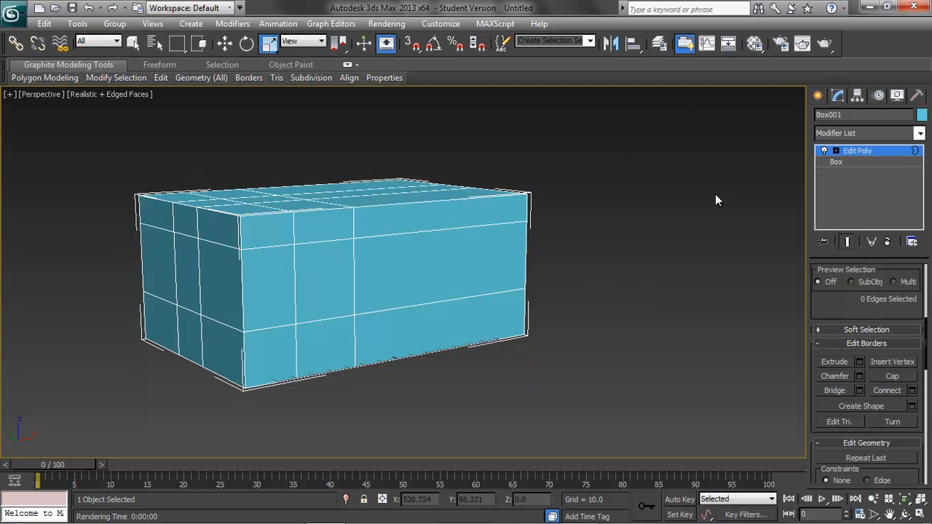
At polygon level, select the middle polygon of the box's top face and grow the selection over the entire top.
{"action": "left_click_drag", "start_coordinate": [926, 343], "coordinate": [923, 300]}
{"action": "left_click", "coordinate": [866, 361]}
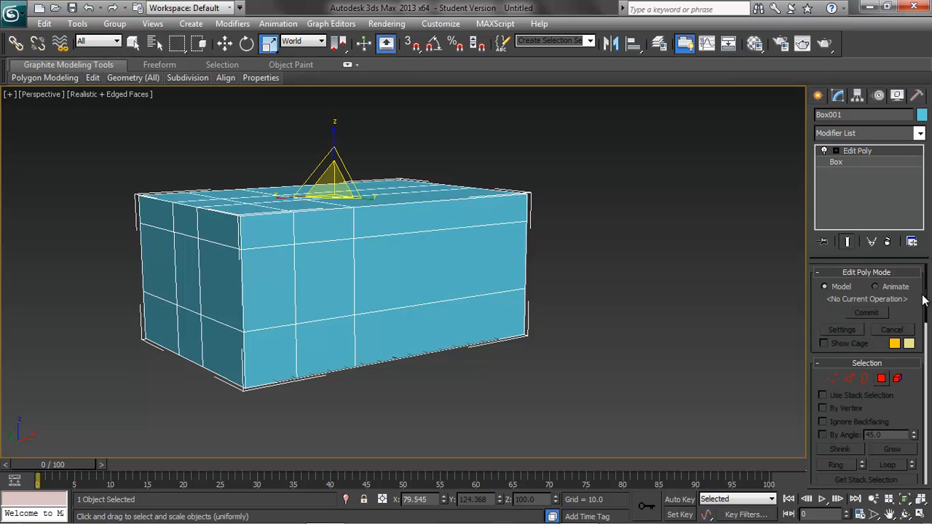
{"action": "left_click", "coordinate": [882, 378]}
{"action": "left_click", "coordinate": [570, 256]}
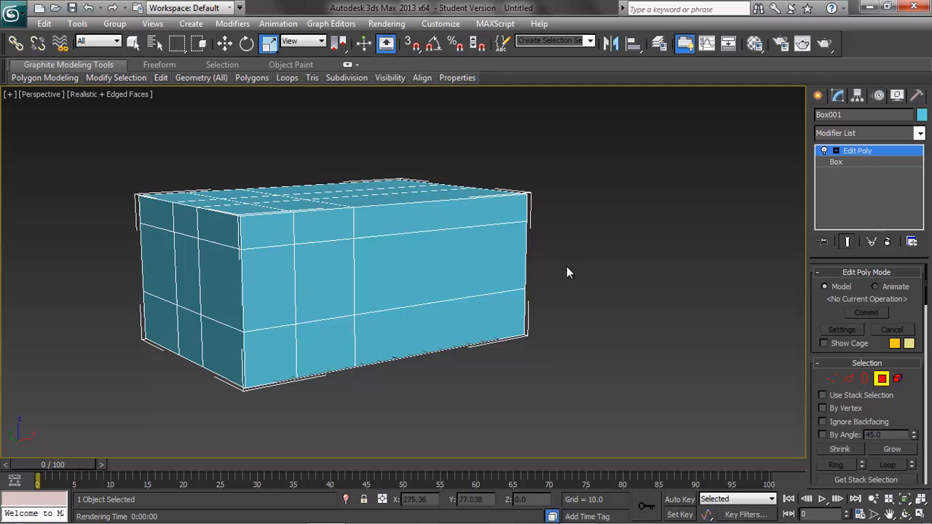
{"action": "middle_click_drag", "start_coordinate": [594, 257], "coordinate": [597, 283], "text": "alt"}
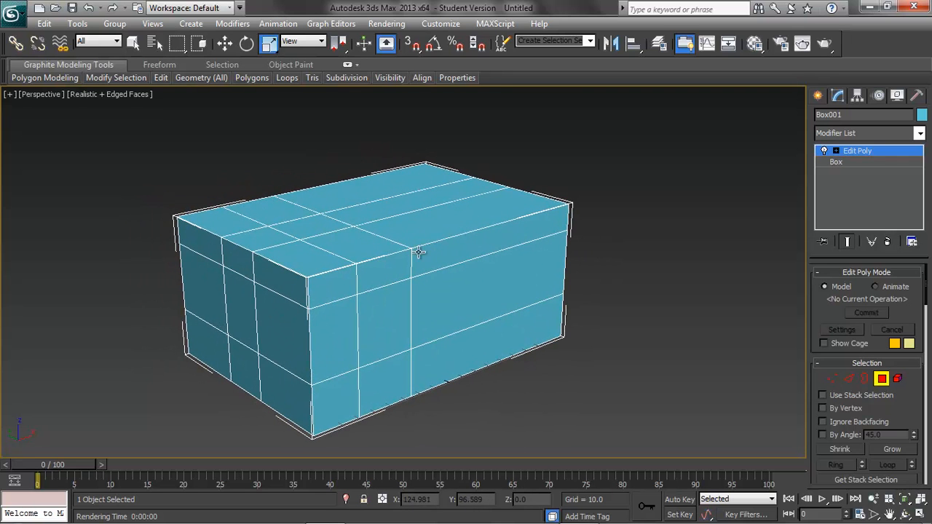
{"action": "left_click", "coordinate": [324, 220]}
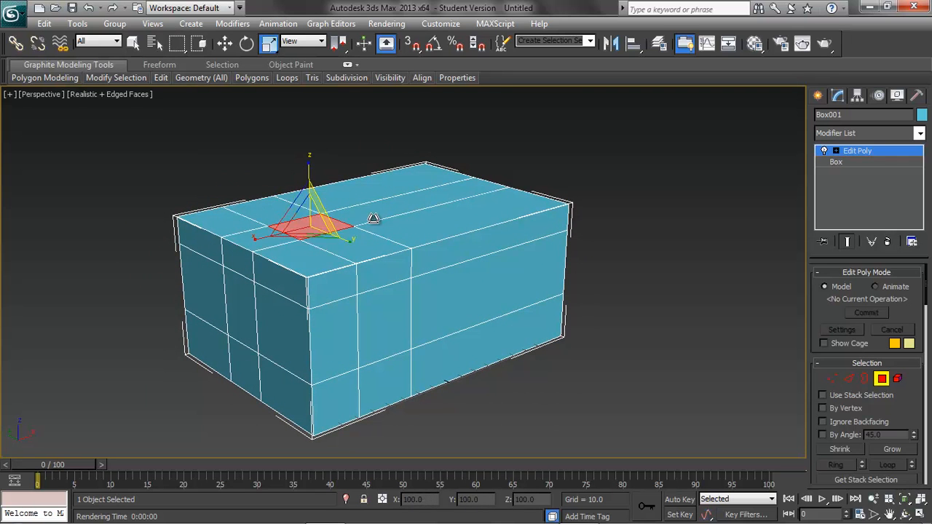
{"action": "scroll", "coordinate": [927, 301], "scroll_direction": "down", "scroll_amount": 5}
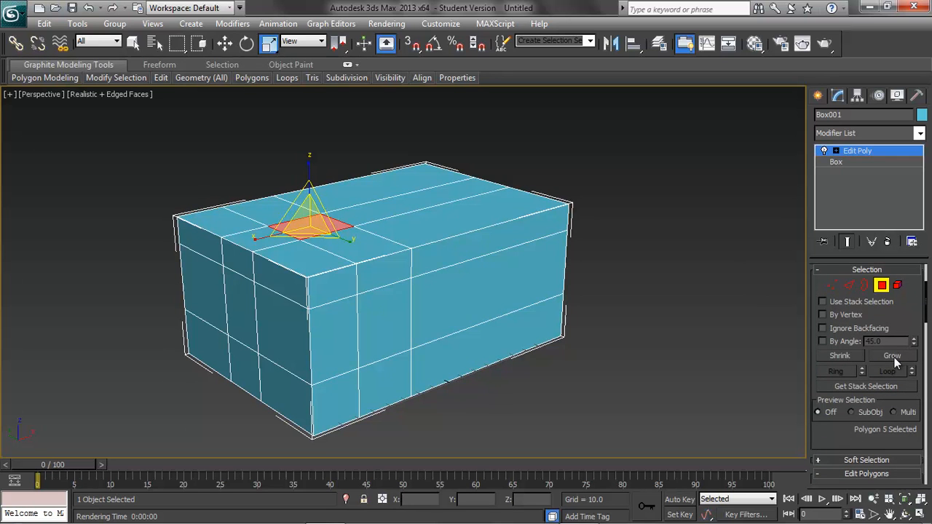
{"action": "left_click", "coordinate": [890, 354]}
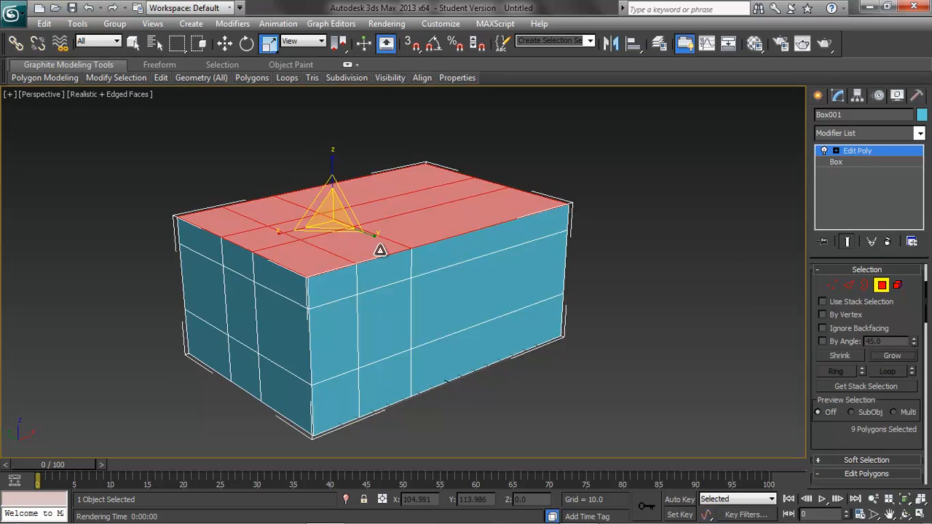
Detach the selected top polygons as a separate object named Ceiling.
{"action": "left_click_drag", "start_coordinate": [927, 310], "coordinate": [928, 385]}
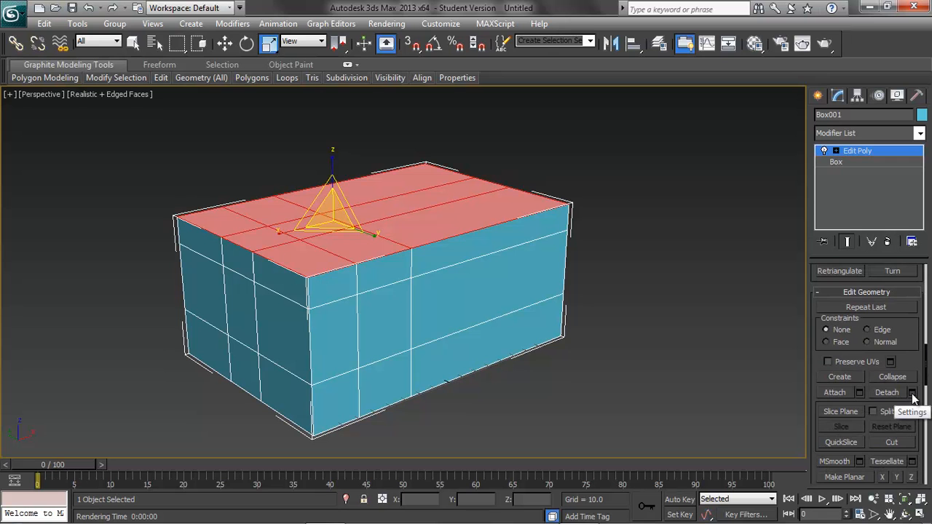
{"action": "left_click", "coordinate": [913, 392]}
{"action": "left_click_drag", "start_coordinate": [453, 231], "coordinate": [692, 168]}
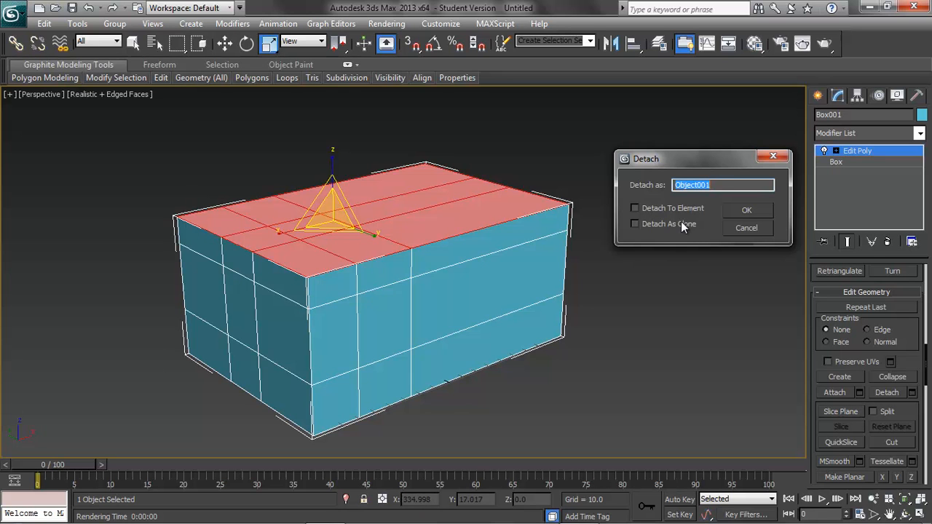
{"action": "type", "text": "Ceiling"}
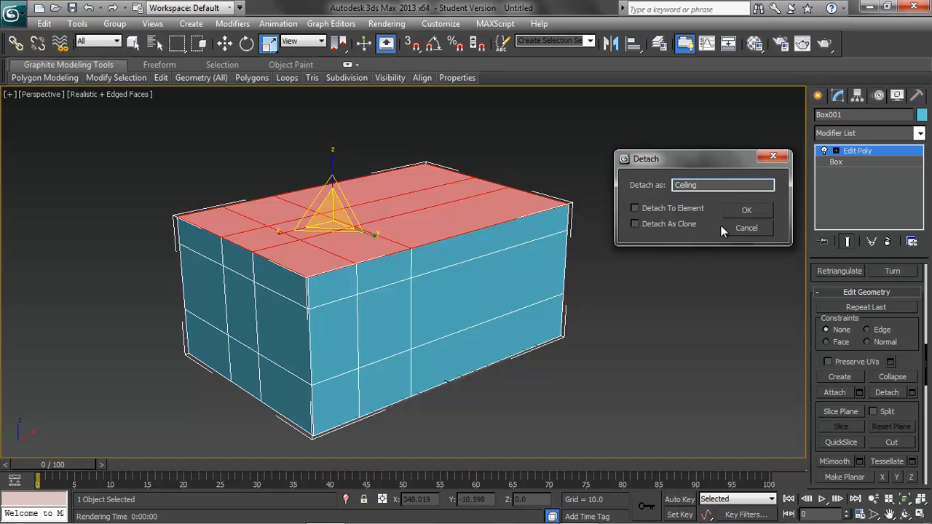
{"action": "left_click", "coordinate": [759, 210]}
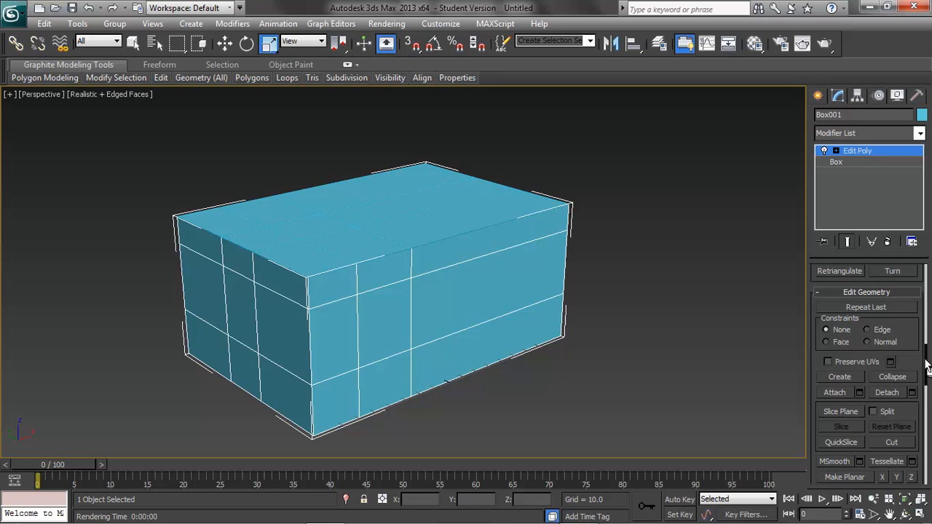
Leave polygon level, give the detached Ceiling object a light grey colour, and reselect it.
{"action": "left_click_drag", "start_coordinate": [927, 361], "coordinate": [926, 282]}
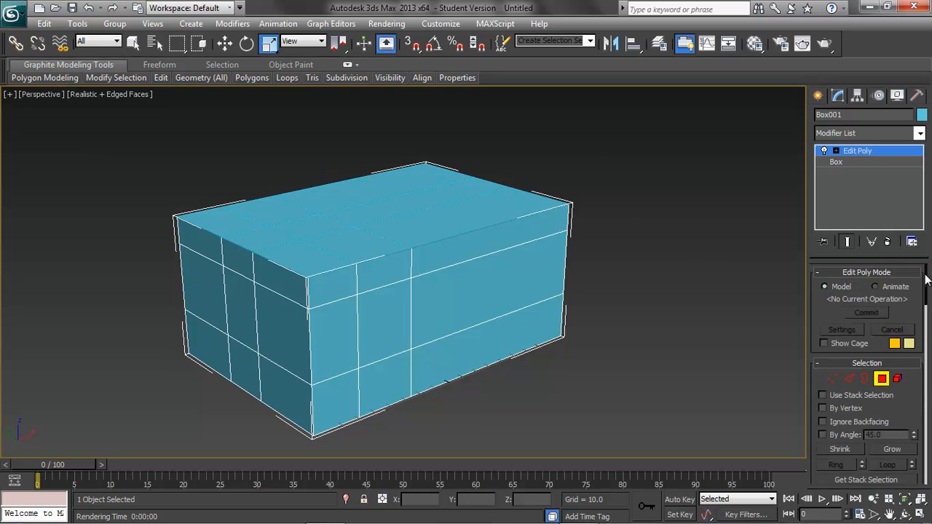
{"action": "left_click", "coordinate": [882, 378]}
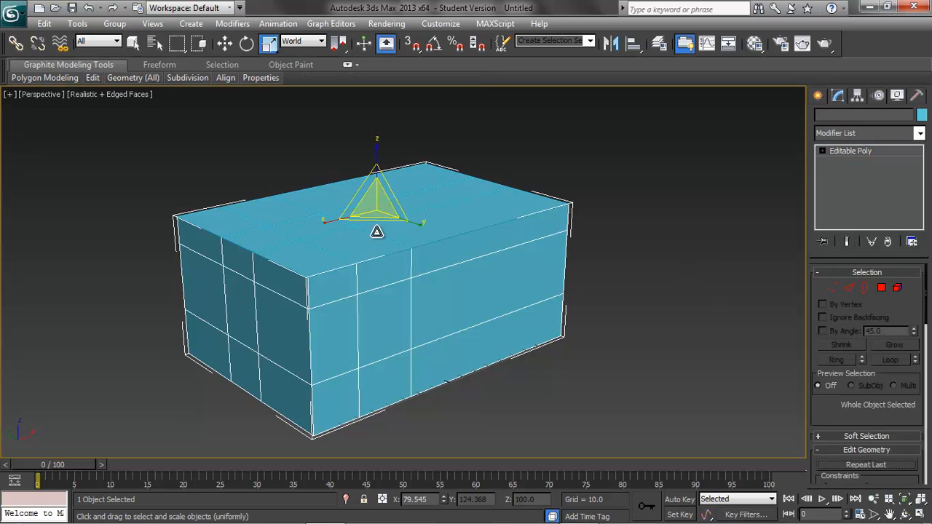
{"action": "left_click", "coordinate": [921, 115]}
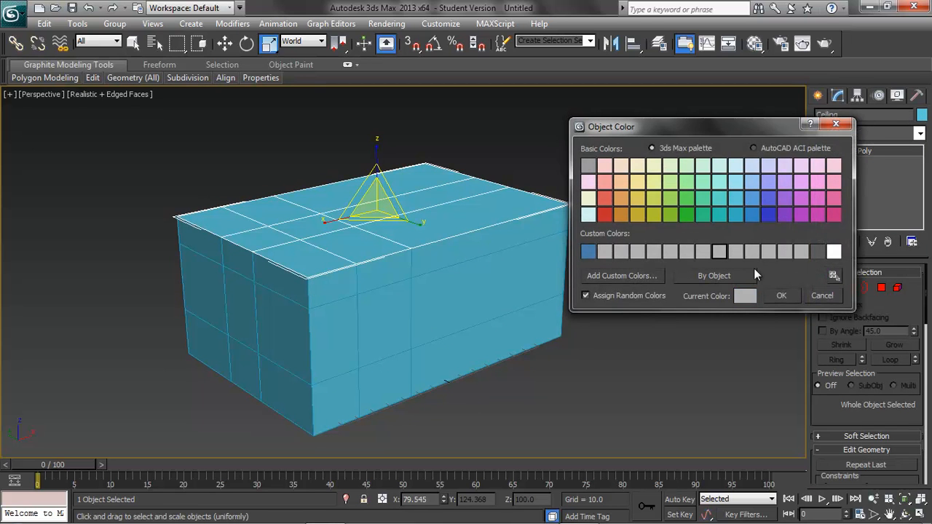
{"action": "left_click", "coordinate": [790, 294]}
{"action": "left_click", "coordinate": [689, 257]}
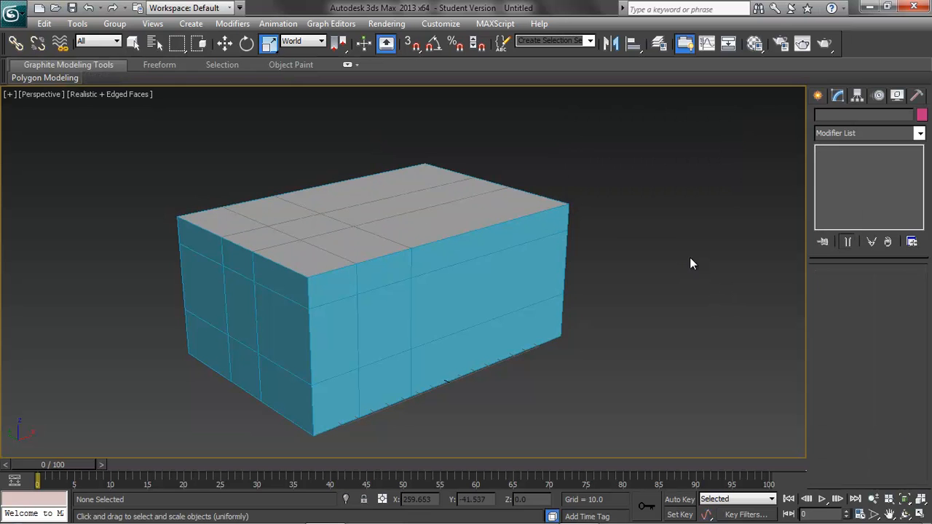
{"action": "left_click", "coordinate": [447, 221]}
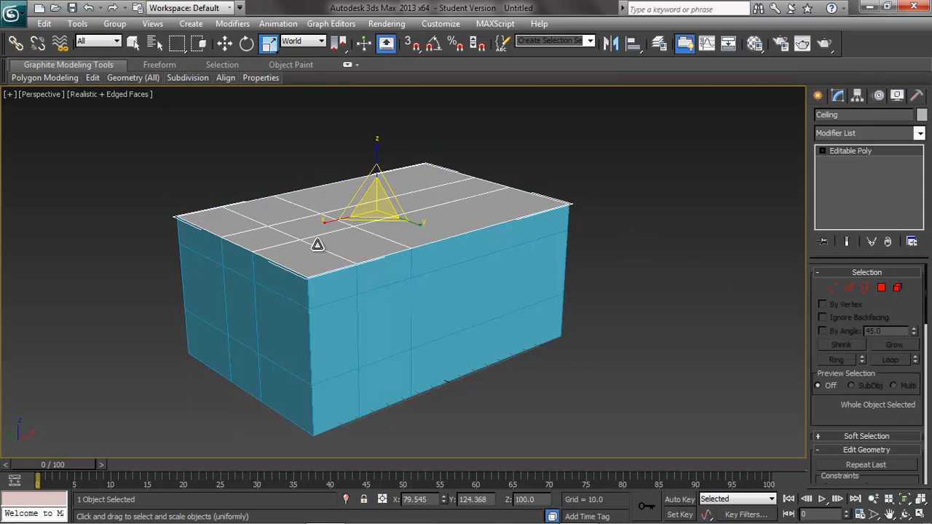
Try moving the Ceiling object upward along the Z axis, and undo the move.
{"action": "left_click", "coordinate": [224, 43]}
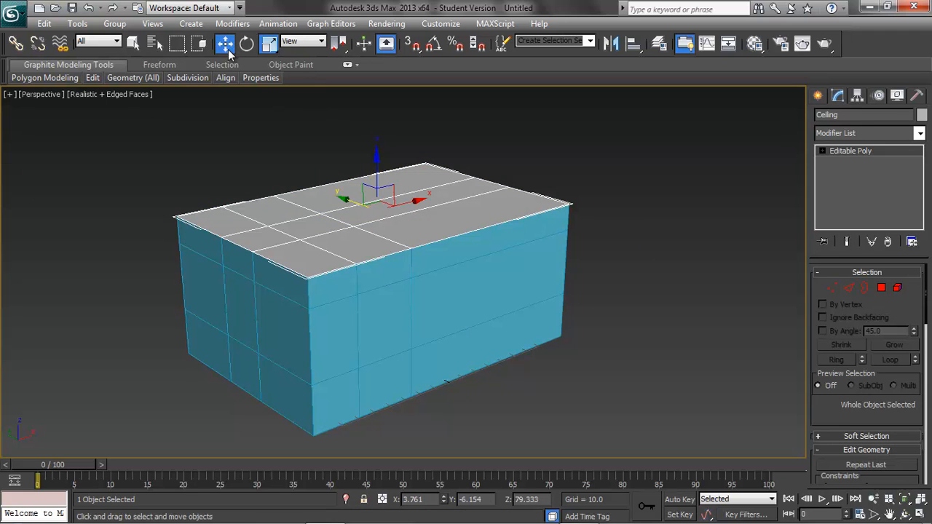
{"action": "left_click_drag", "start_coordinate": [377, 158], "coordinate": [376, 126]}
{"action": "key", "text": "ctrl+z"}
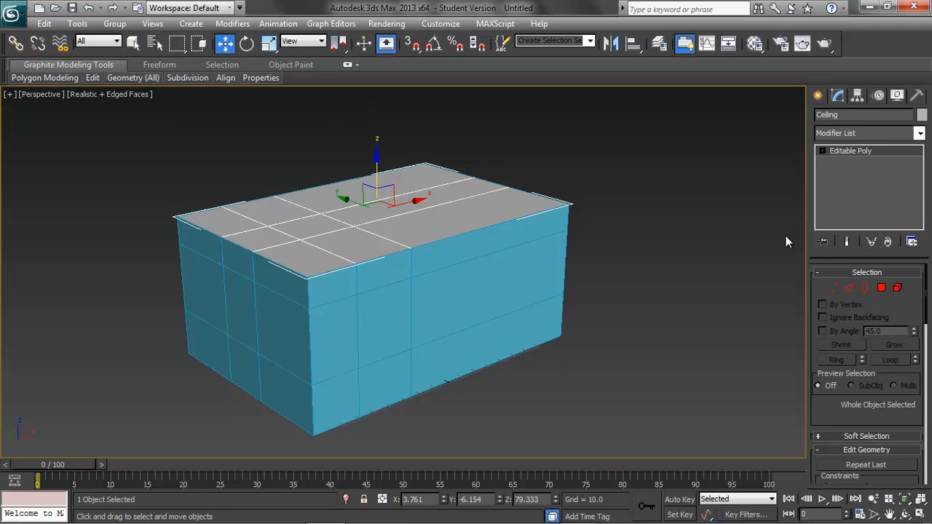
At polygon level, flip the normals of all the Ceiling object's polygons and clear the selection.
{"action": "left_click", "coordinate": [881, 288]}
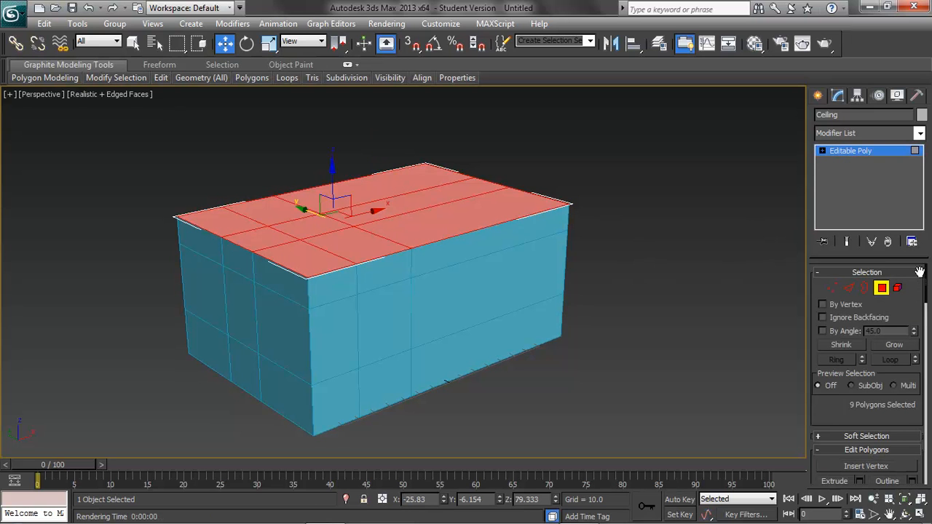
{"action": "scroll", "coordinate": [895, 342], "scroll_direction": "down", "scroll_amount": 5}
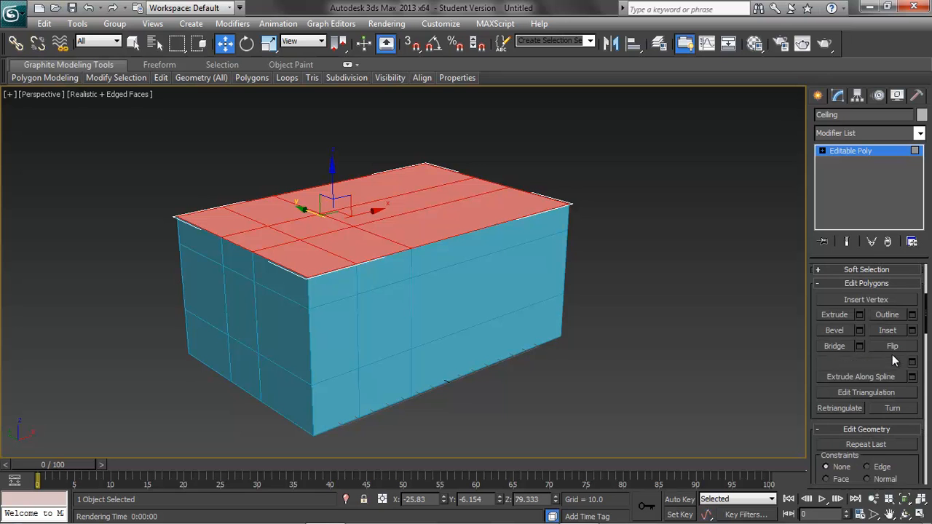
{"action": "left_click", "coordinate": [881, 346]}
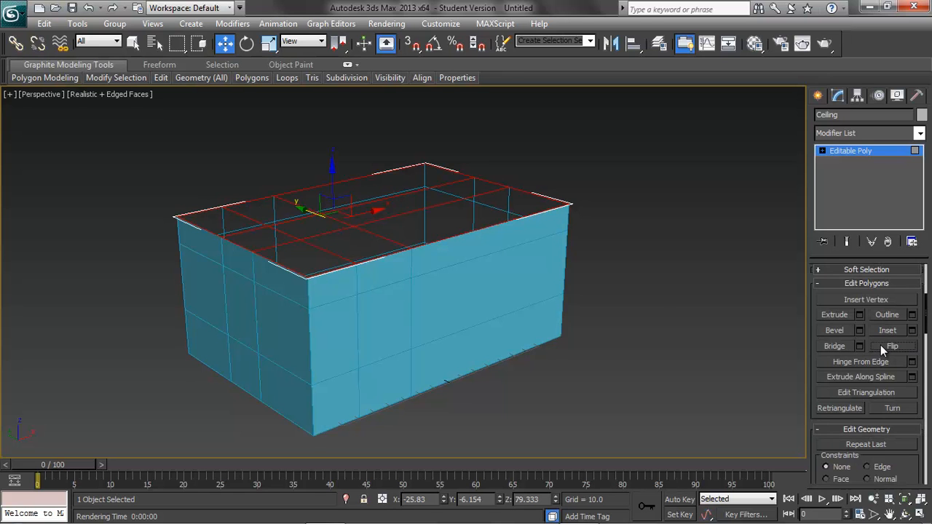
{"action": "left_click", "coordinate": [659, 318]}
Examine the flipped ceiling from inside, below and above the box.
{"action": "scroll", "coordinate": [441, 373], "scroll_direction": "up", "scroll_amount": 5}
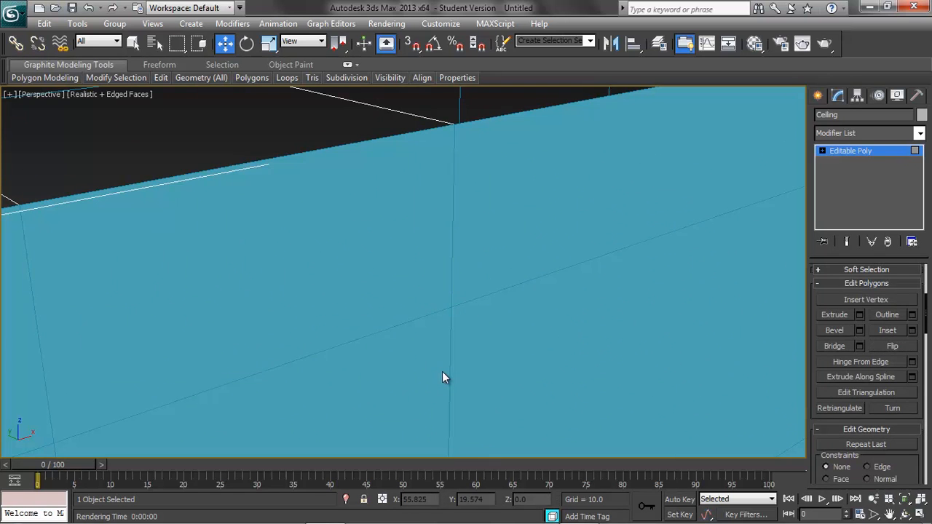
{"action": "scroll", "coordinate": [476, 364], "scroll_direction": "up", "scroll_amount": 3}
{"action": "scroll", "coordinate": [506, 288], "scroll_direction": "up", "scroll_amount": 2}
{"action": "scroll", "coordinate": [507, 291], "scroll_direction": "down", "scroll_amount": 5}
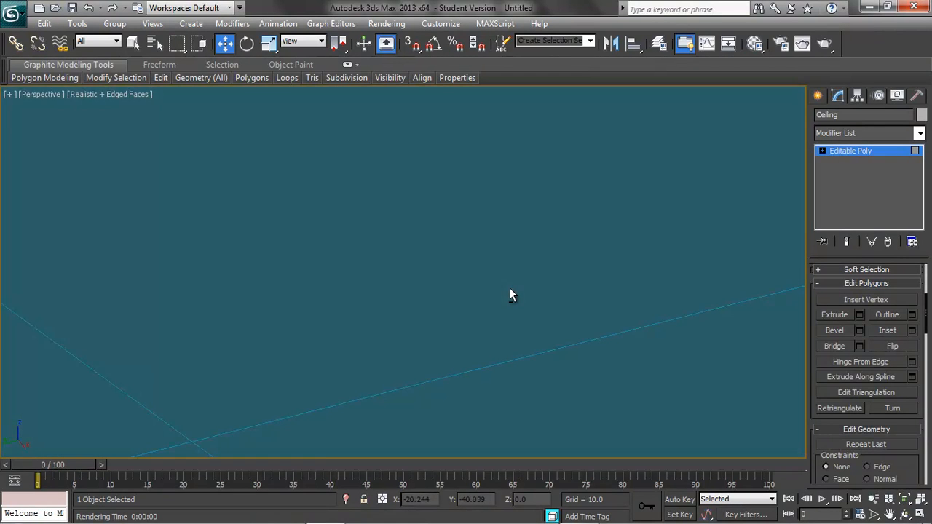
{"action": "scroll", "coordinate": [502, 293], "scroll_direction": "up", "scroll_amount": 1}
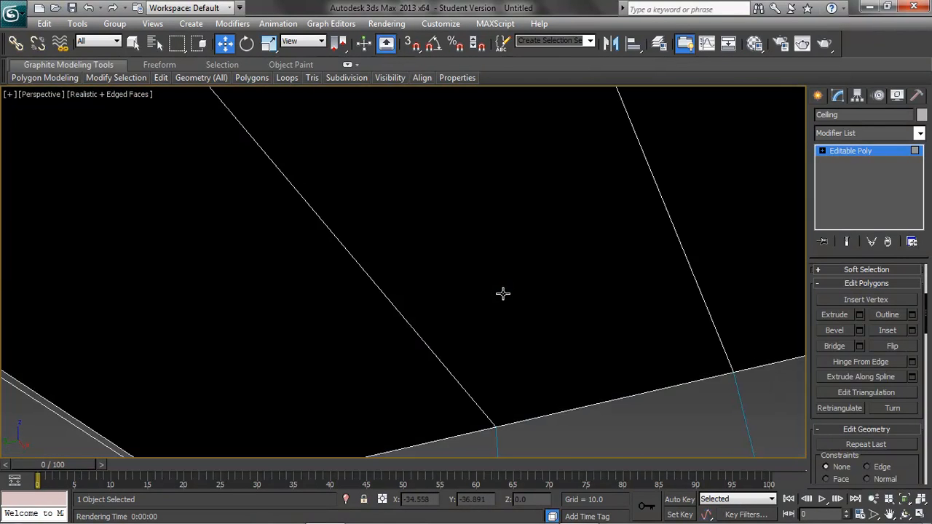
{"action": "scroll", "coordinate": [490, 294], "scroll_direction": "up", "scroll_amount": 1}
{"action": "scroll", "coordinate": [491, 295], "scroll_direction": "down", "scroll_amount": 2}
{"action": "scroll", "coordinate": [490, 295], "scroll_direction": "down", "scroll_amount": 2}
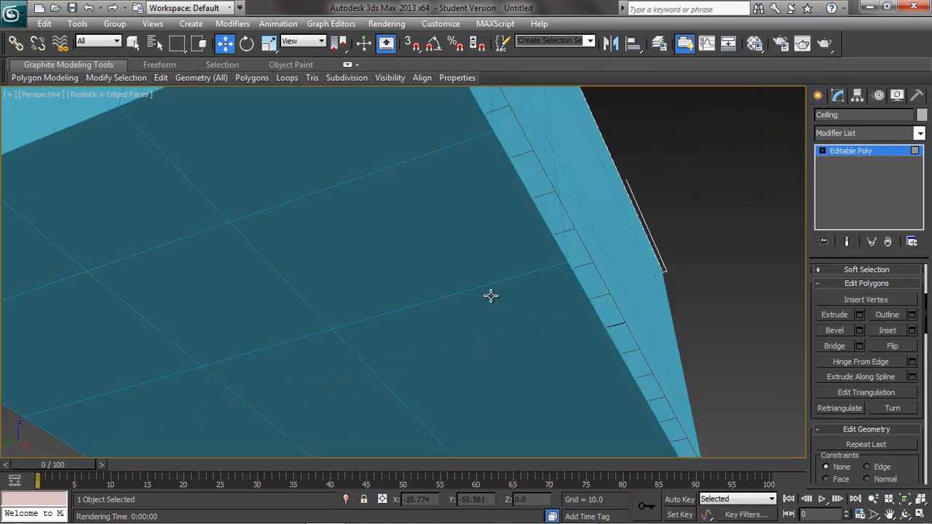
{"action": "middle_click_drag", "start_coordinate": [530, 258], "coordinate": [495, 373], "text": "alt"}
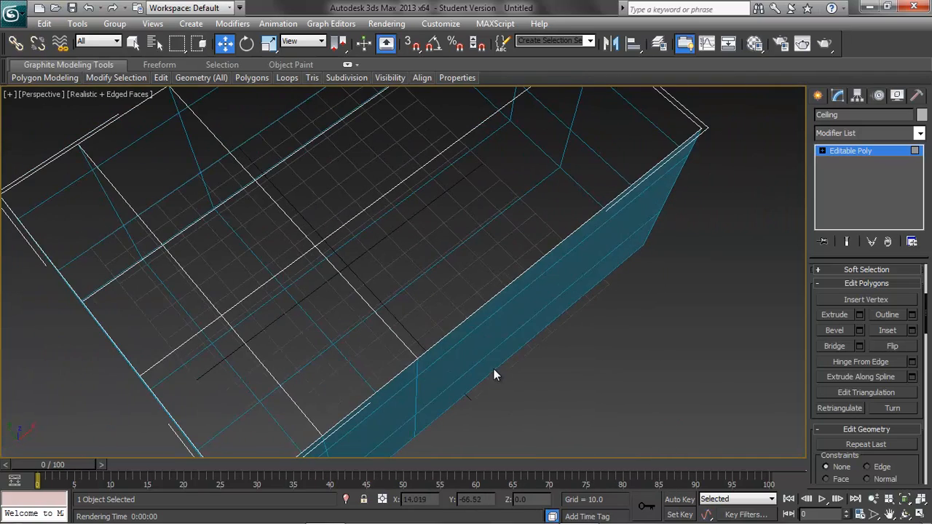
{"action": "scroll", "coordinate": [494, 364], "scroll_direction": "down", "scroll_amount": 5}
{"action": "middle_click_drag", "start_coordinate": [488, 330], "coordinate": [398, 316], "text": "alt"}
{"action": "middle_click_drag", "start_coordinate": [525, 246], "coordinate": [509, 315], "text": "alt"}
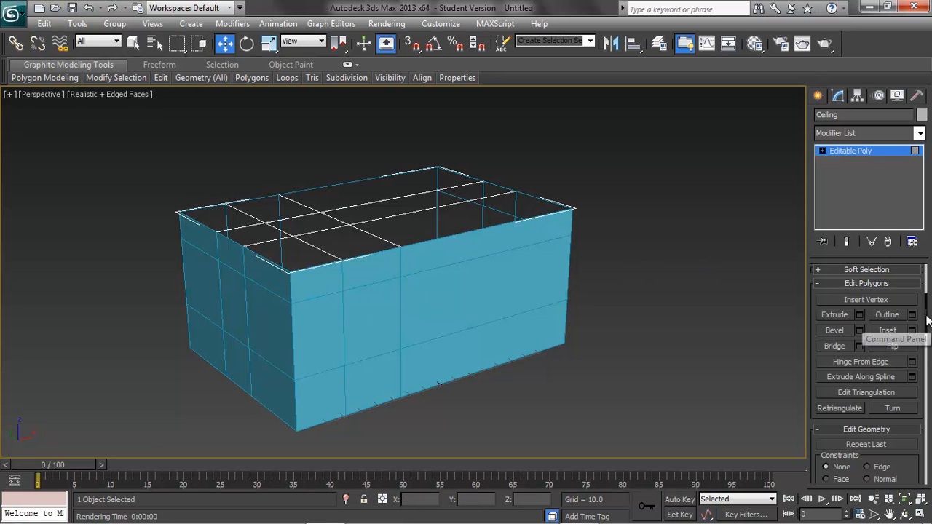
Switch to the box at polygon level, select the middle polygon of its long front face, and grow the selection across that face.
{"action": "left_click_drag", "start_coordinate": [923, 314], "coordinate": [925, 269]}
{"action": "left_click", "coordinate": [881, 288]}
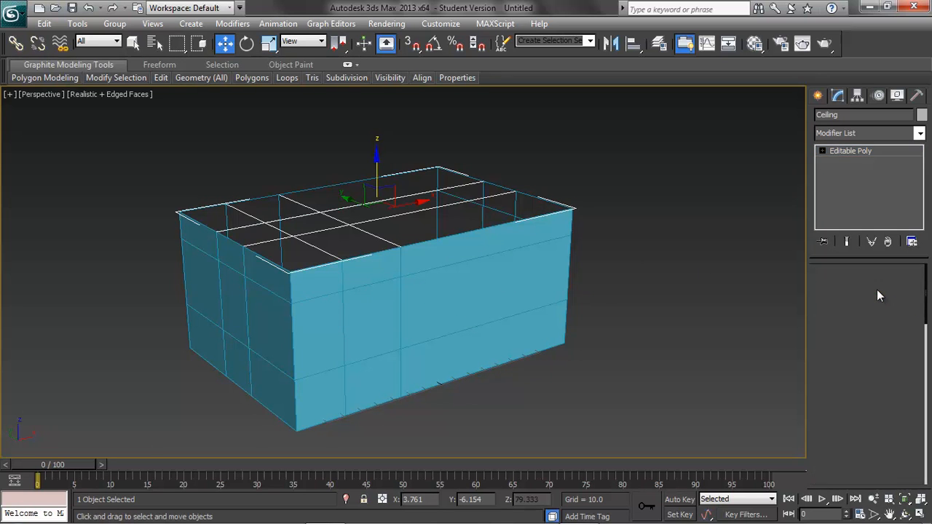
{"action": "left_click", "coordinate": [351, 305]}
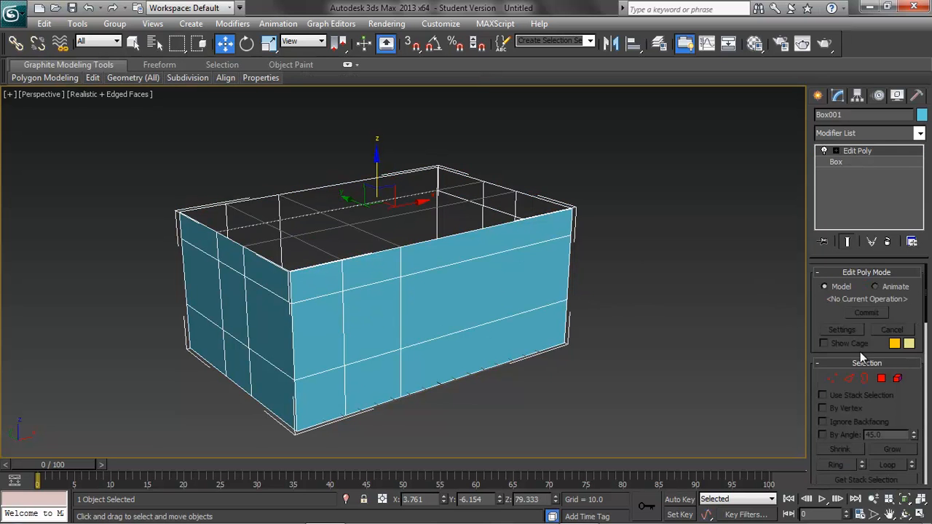
{"action": "left_click", "coordinate": [881, 378]}
{"action": "left_click", "coordinate": [378, 313]}
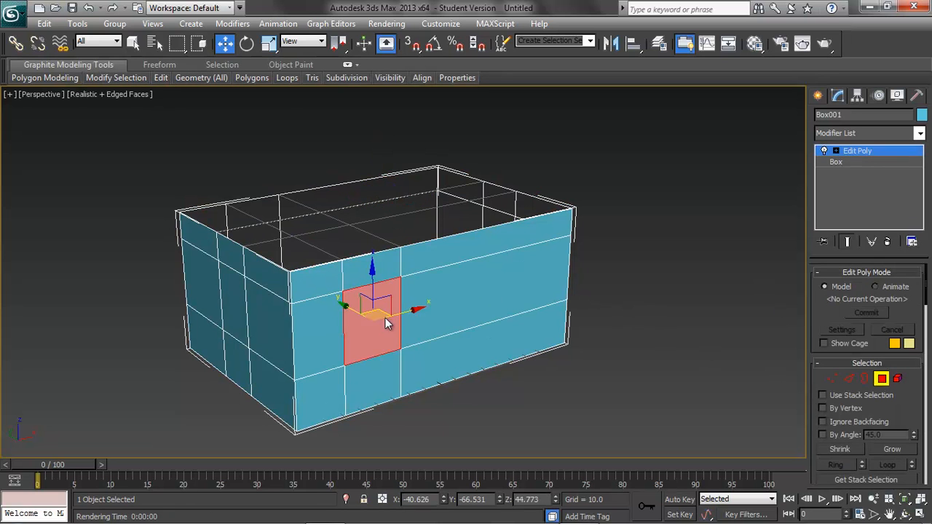
{"action": "scroll", "coordinate": [897, 381], "scroll_direction": "down", "scroll_amount": 2}
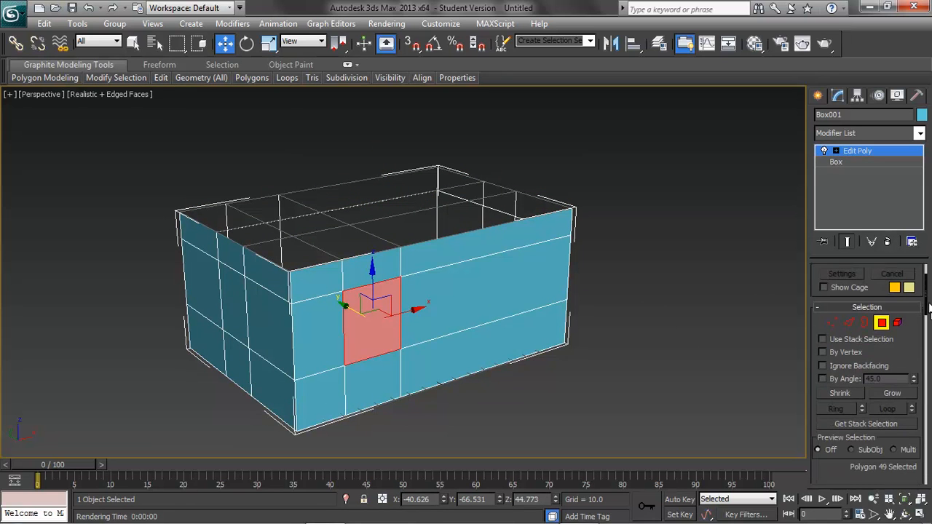
{"action": "left_click", "coordinate": [887, 394]}
{"action": "left_click", "coordinate": [885, 393]}
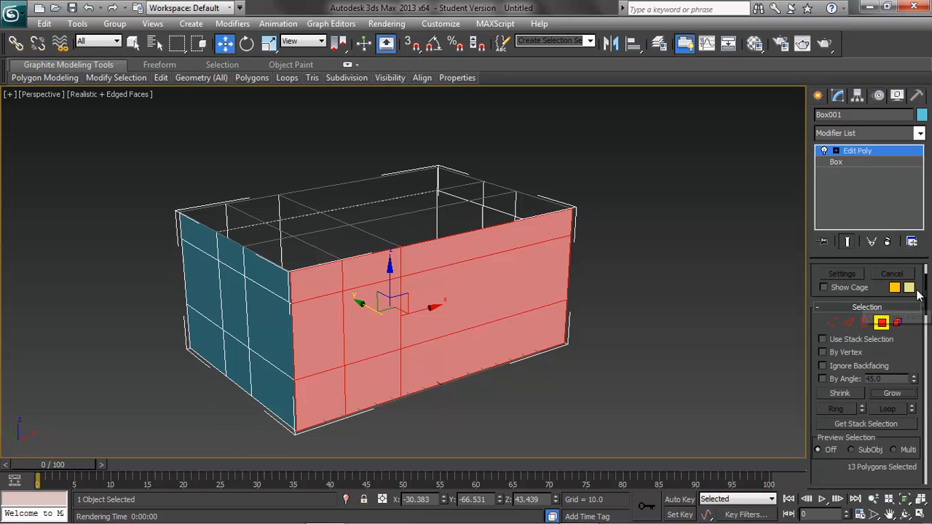
{"action": "scroll", "coordinate": [925, 306], "scroll_direction": "down", "scroll_amount": 10}
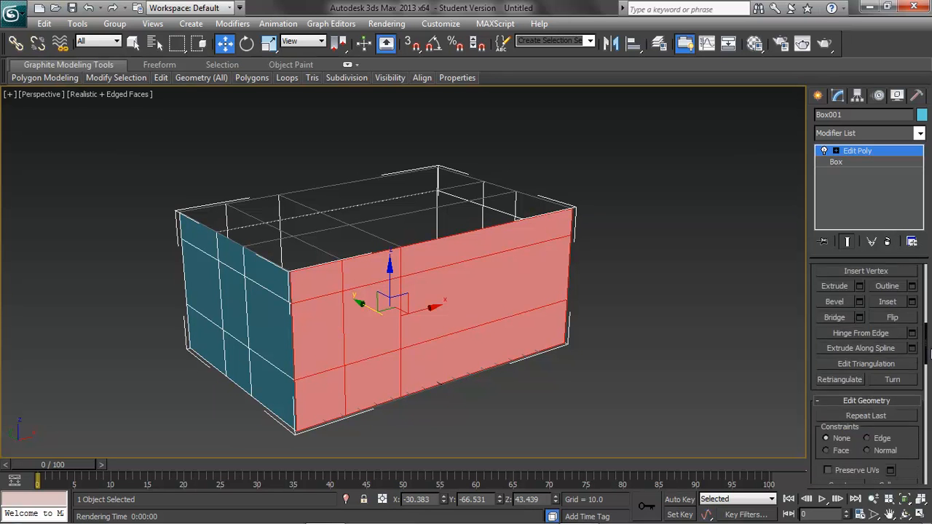
Detach the selected long front face of the box as a separate object named Front_wall.
{"action": "left_click", "coordinate": [913, 392]}
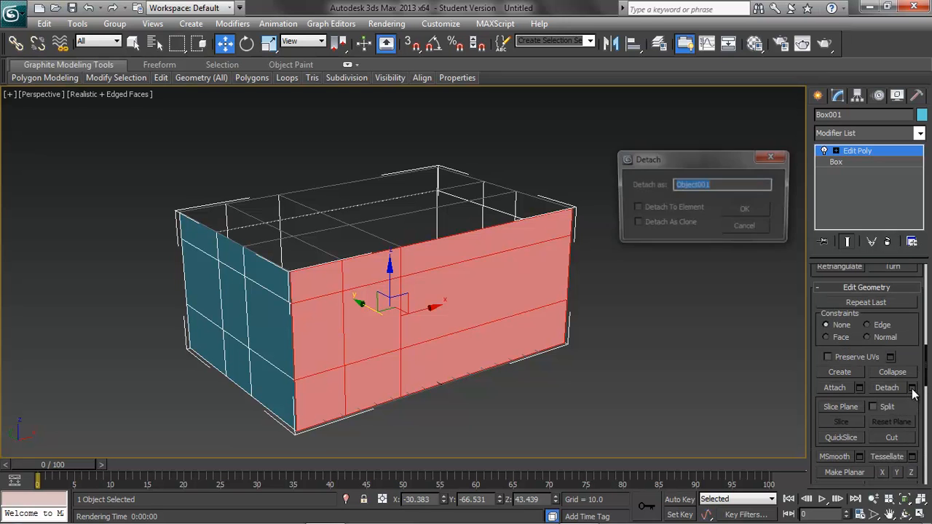
{"action": "type", "text": "Front_wall"}
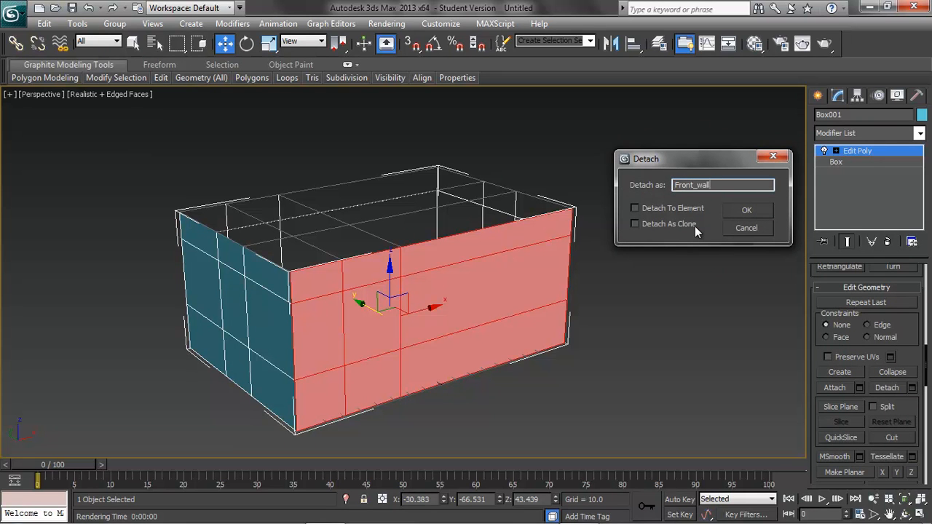
{"action": "key", "text": "Return"}
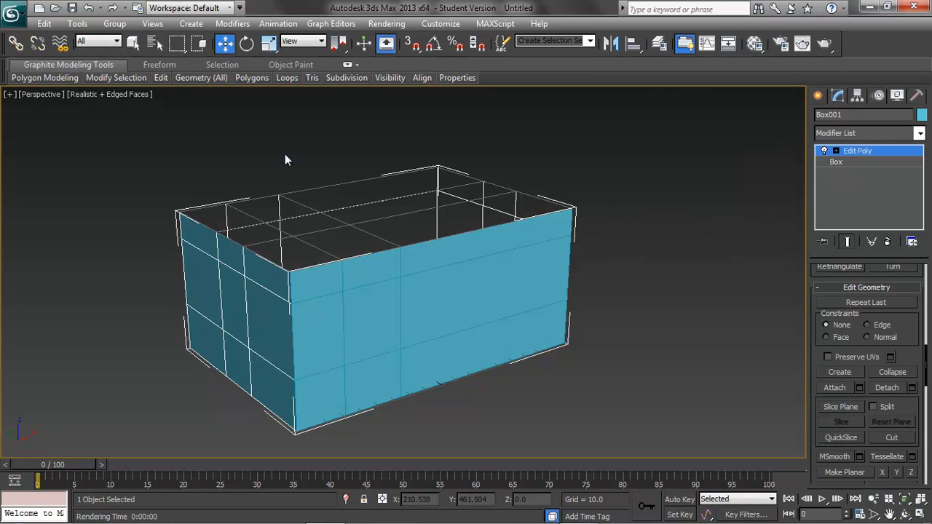
Select the middle polygon of the box's left end face, grow the selection across that face, and detach it as Left_Wall.
{"action": "left_click", "coordinate": [242, 313]}
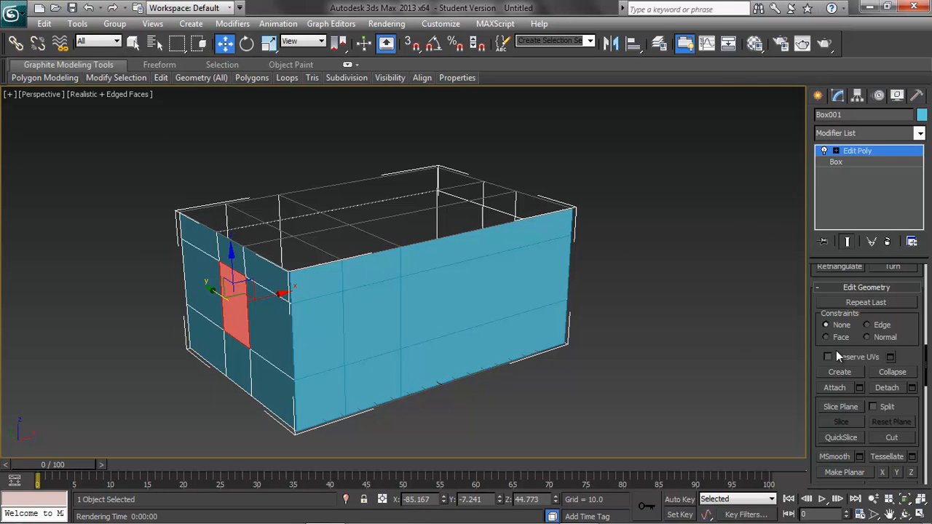
{"action": "key", "text": "ctrl+z"}
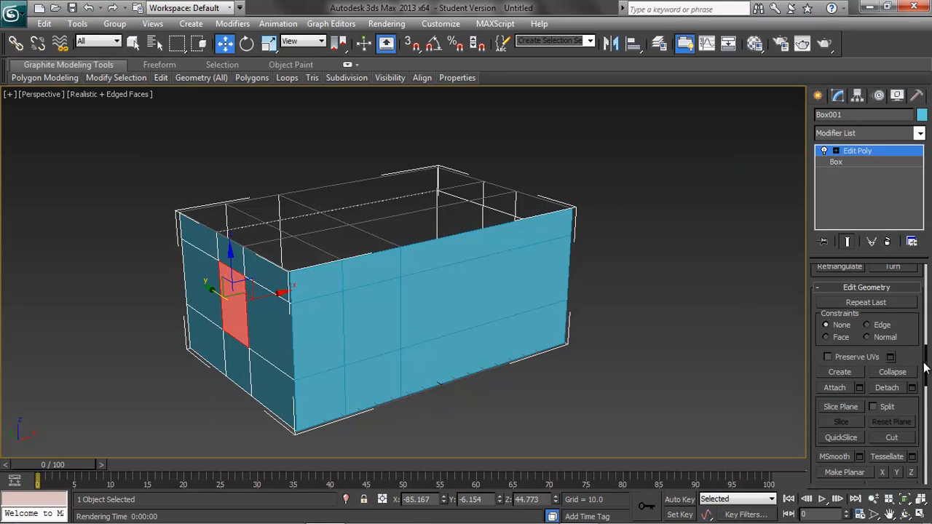
{"action": "left_click_drag", "start_coordinate": [924, 366], "coordinate": [923, 300]}
{"action": "left_click", "coordinate": [897, 318]}
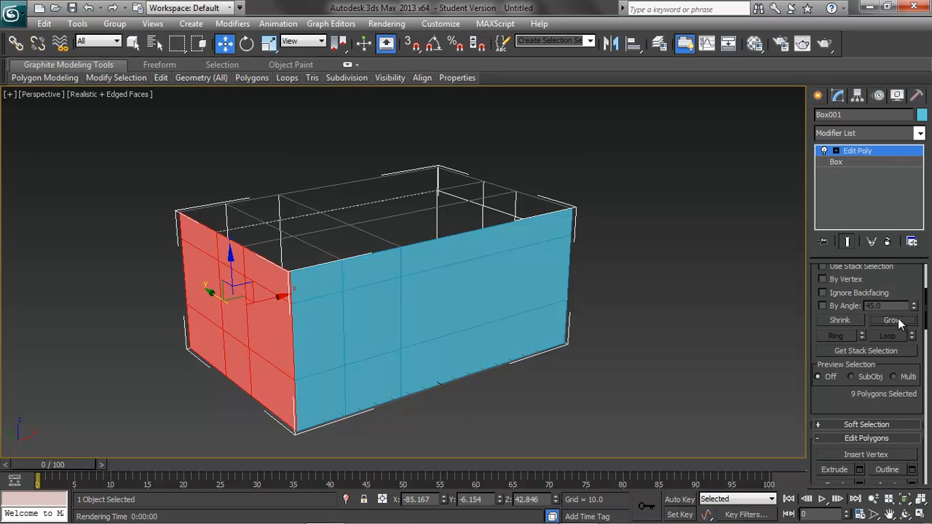
{"action": "left_click_drag", "start_coordinate": [927, 314], "coordinate": [926, 366]}
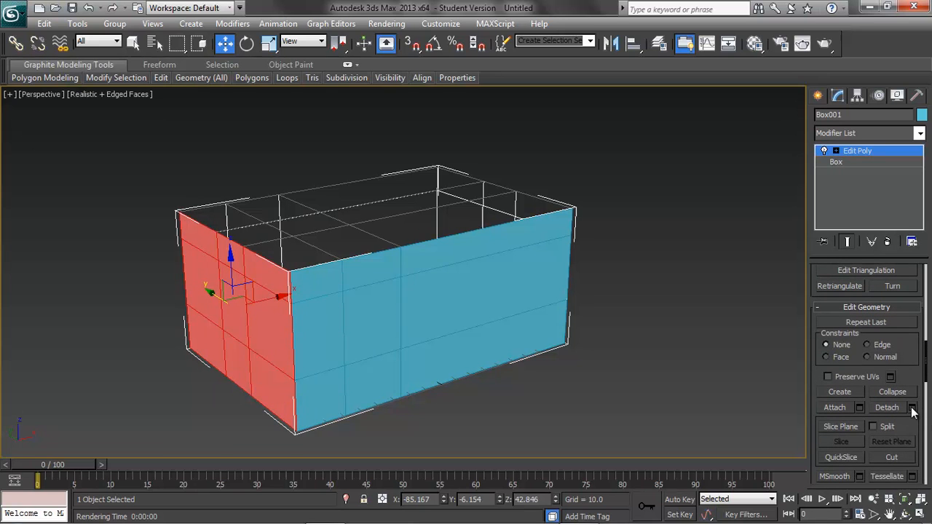
{"action": "left_click", "coordinate": [912, 409]}
{"action": "type", "text": "Left_Wall"}
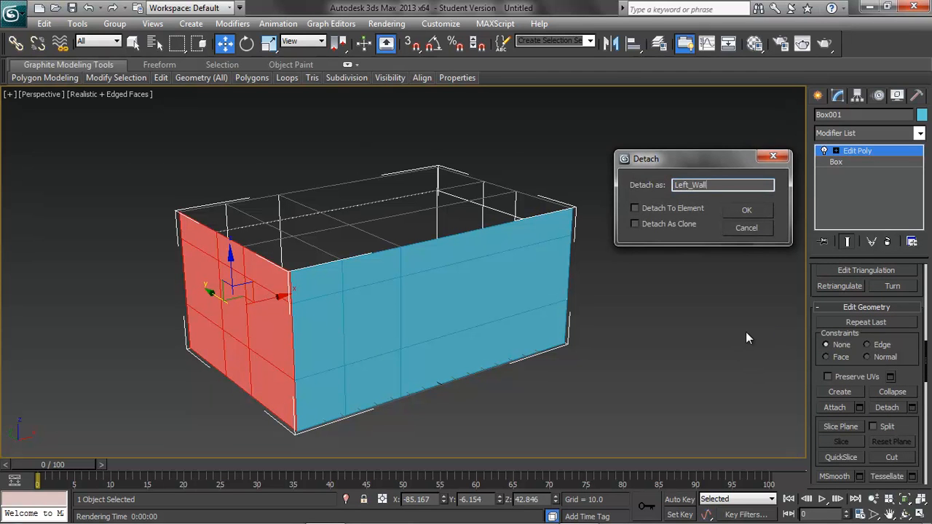
{"action": "left_click", "coordinate": [750, 211]}
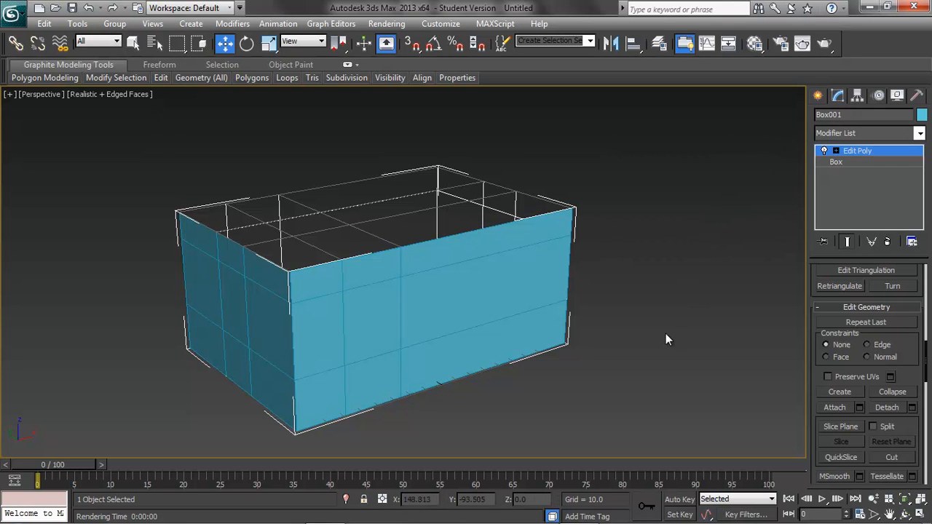
Select the middle polygon of the box's right end face, grow the selection across that face, and detach it as Right_Wall.
{"action": "middle_click_drag", "start_coordinate": [686, 355], "coordinate": [585, 343], "text": "alt"}
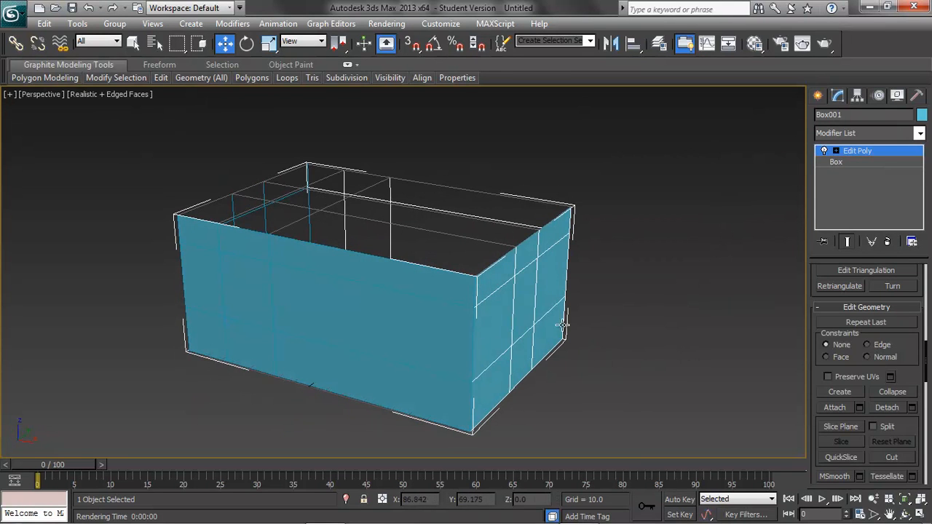
{"action": "left_click", "coordinate": [535, 302]}
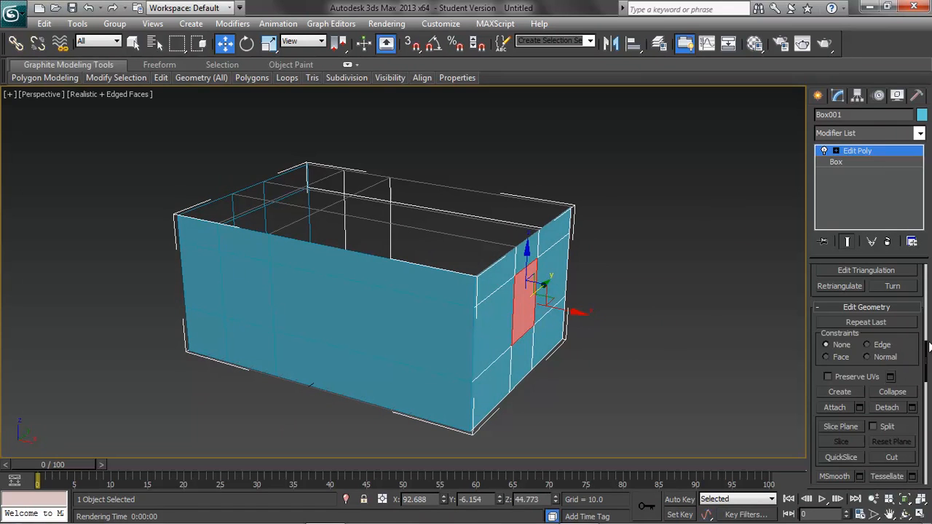
{"action": "scroll", "coordinate": [926, 357], "scroll_direction": "up", "scroll_amount": 6}
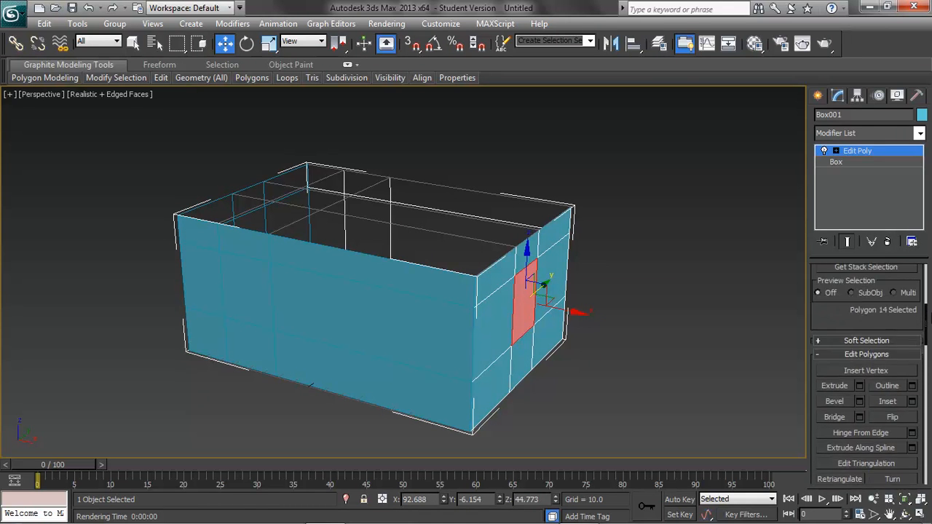
{"action": "left_click", "coordinate": [894, 343]}
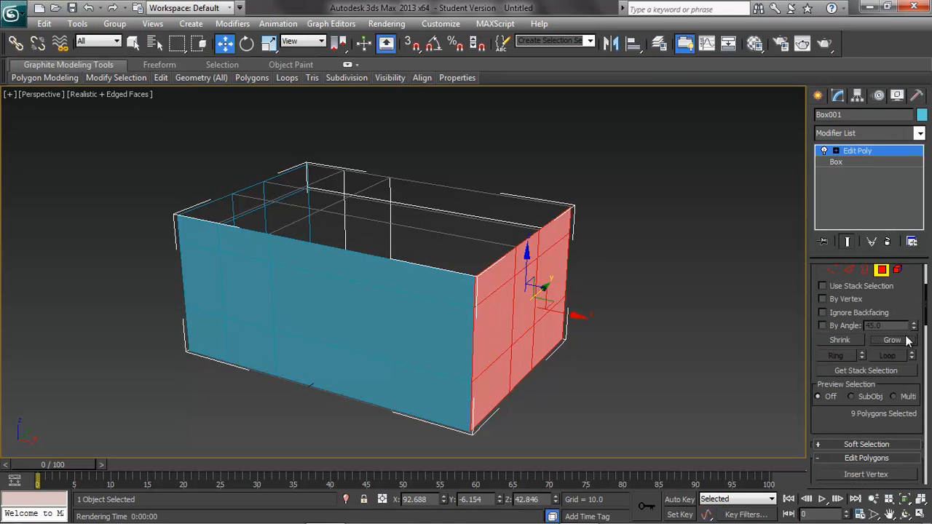
{"action": "scroll", "coordinate": [927, 302], "scroll_direction": "down", "scroll_amount": 10}
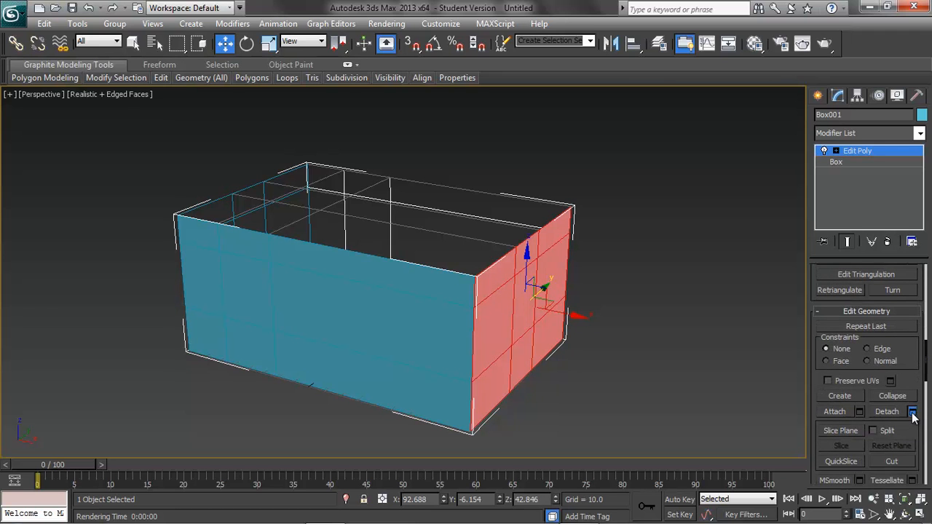
{"action": "left_click", "coordinate": [909, 413]}
{"action": "type", "text": "Right_Wall"}
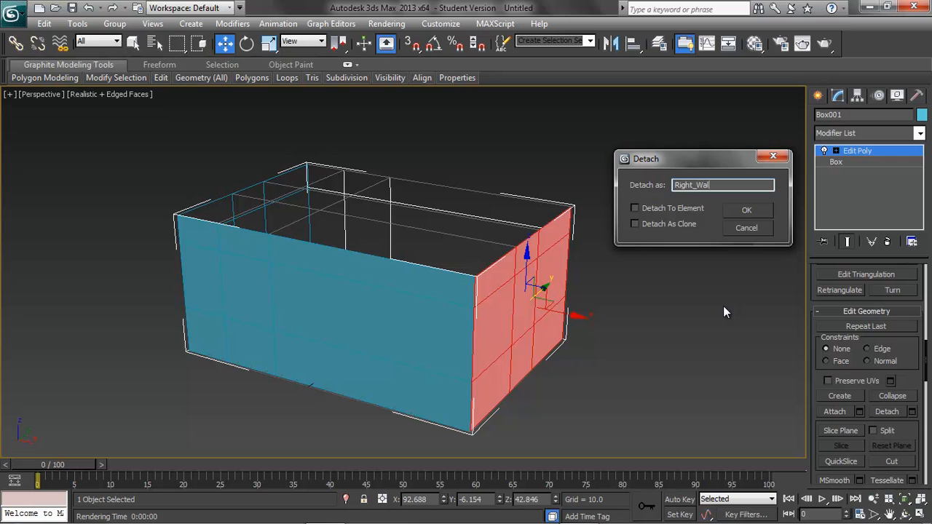
{"action": "left_click", "coordinate": [757, 209]}
Select the middle polygon of the box's long back face, grow the selection across that face, and detach it as Back_Wall.
{"action": "middle_click_drag", "start_coordinate": [688, 313], "coordinate": [519, 285], "text": "alt"}
{"action": "left_click", "coordinate": [517, 284]}
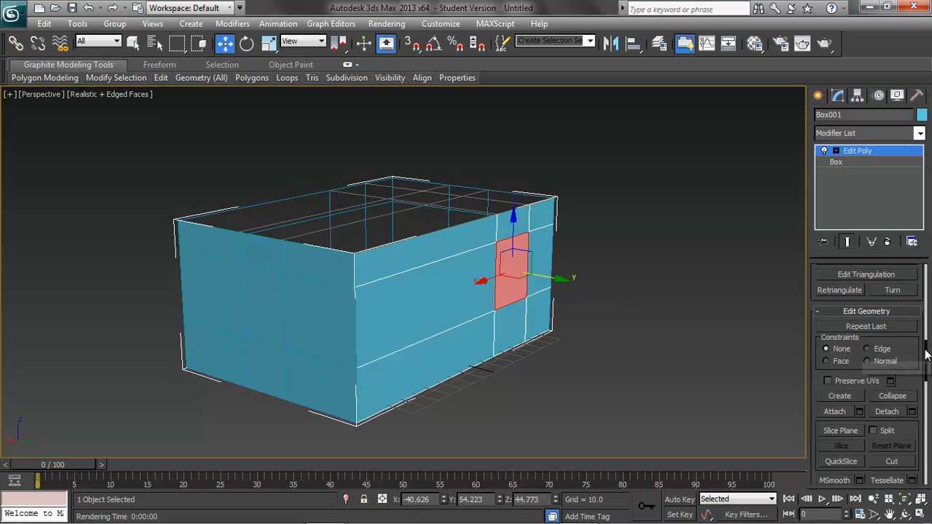
{"action": "left_click_drag", "start_coordinate": [926, 361], "coordinate": [926, 289]}
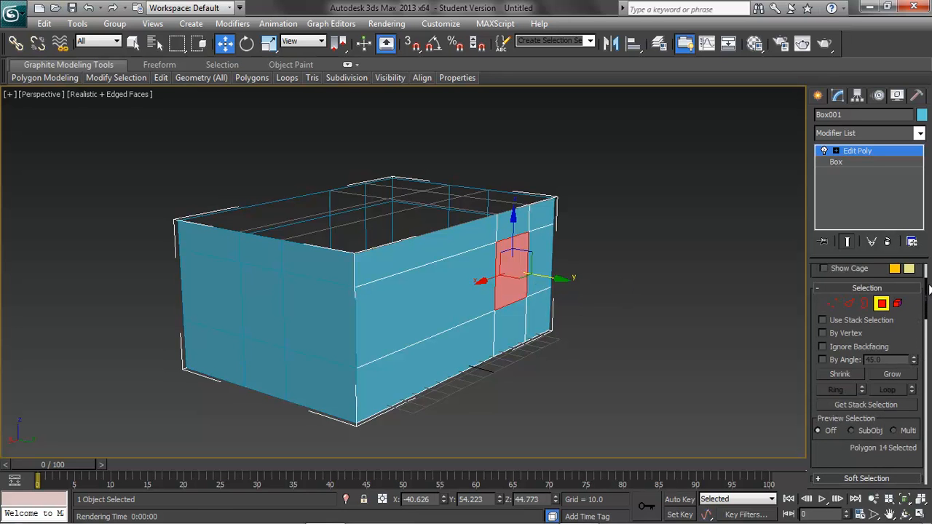
{"action": "left_click", "coordinate": [893, 373]}
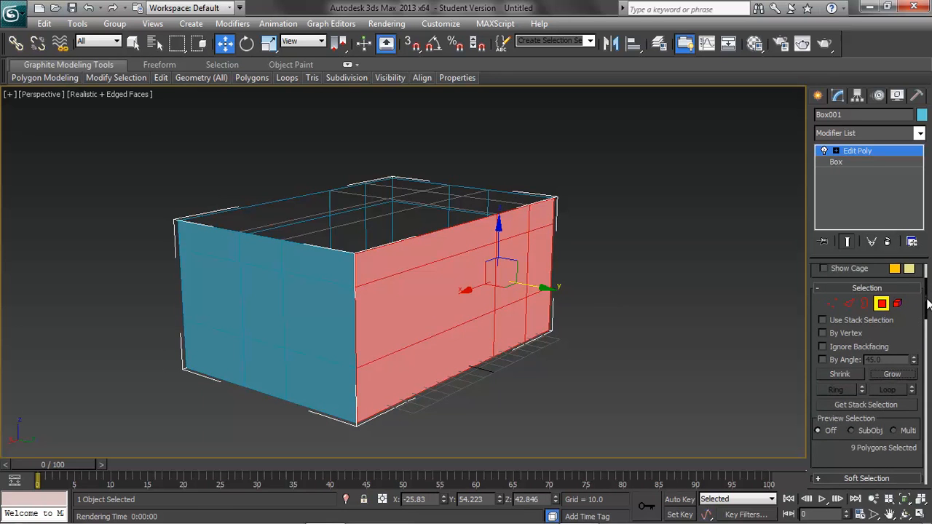
{"action": "left_click_drag", "start_coordinate": [926, 309], "coordinate": [927, 382]}
{"action": "left_click", "coordinate": [912, 380]}
{"action": "type", "text": "Bac"}
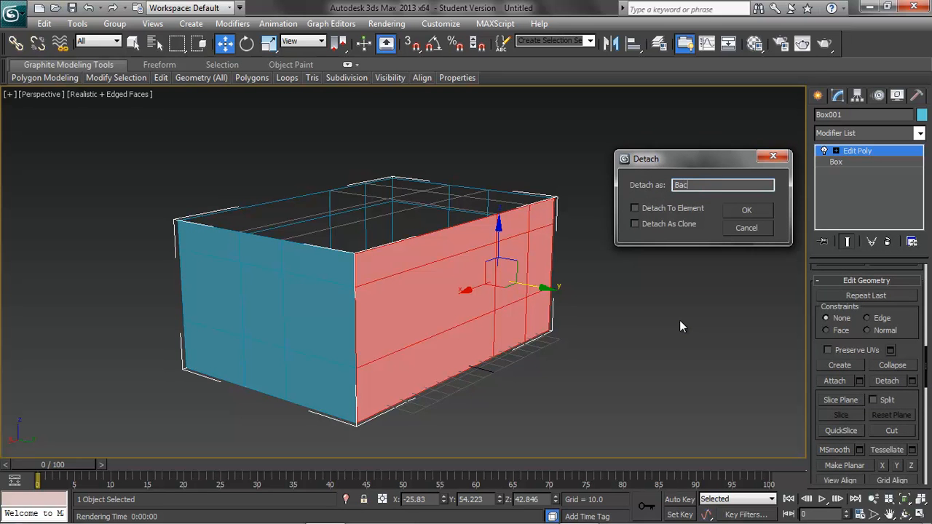
{"action": "type", "text": "k_Wall"}
{"action": "left_click", "coordinate": [754, 209]}
Rename the remaining bottom part of the box as Floor and flip the normals of all its polygons, clearing the selection.
{"action": "middle_click_drag", "start_coordinate": [544, 386], "coordinate": [649, 306], "text": "alt"}
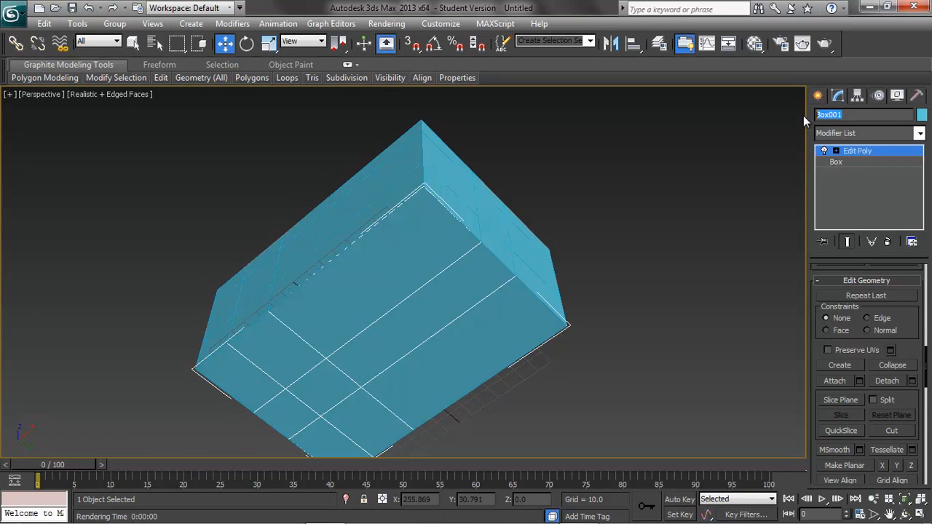
{"action": "type", "text": "Floor"}
{"action": "left_click_drag", "start_coordinate": [925, 359], "coordinate": [925, 329]}
{"action": "key", "text": "ctrl+a"}
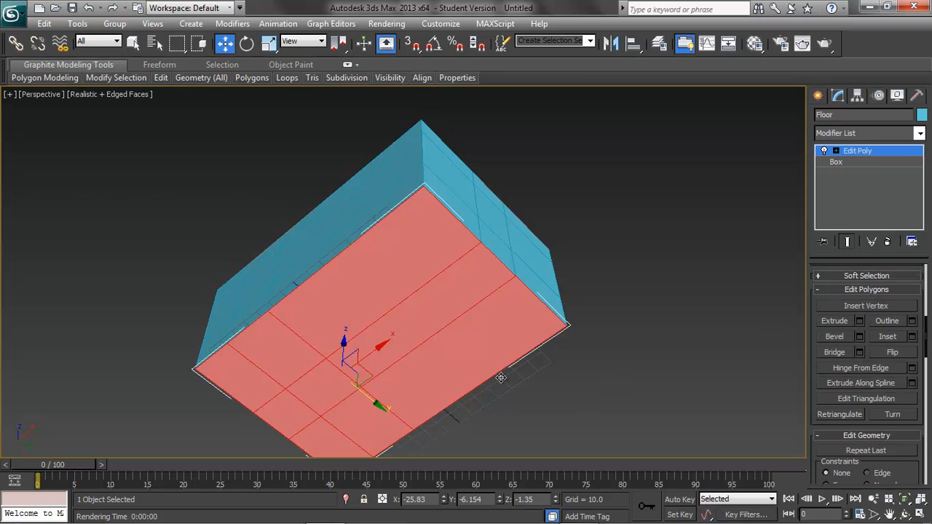
{"action": "mouse_move", "coordinate": [927, 333]}
{"action": "left_mouse_down"}
{"action": "mouse_move", "coordinate": [928, 407]}
{"action": "mouse_move", "coordinate": [929, 336]}
{"action": "left_mouse_up"}
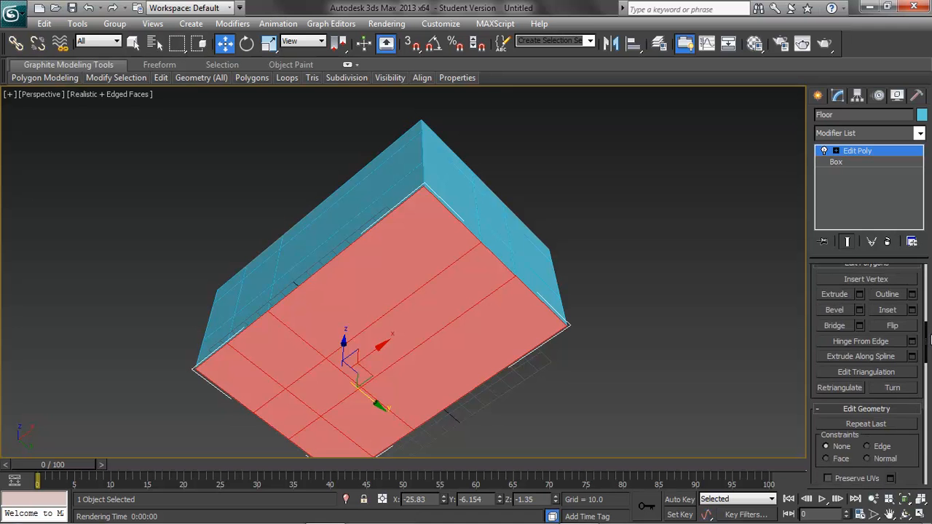
{"action": "left_click", "coordinate": [894, 328]}
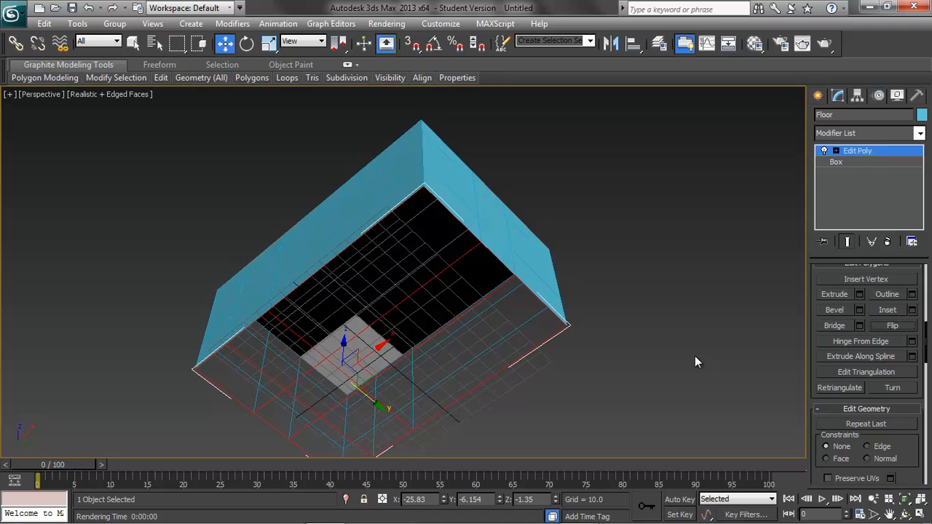
{"action": "left_click", "coordinate": [642, 343]}
Change the Floor object's color to light red from the 3ds Max palette.
{"action": "middle_click_drag", "start_coordinate": [602, 313], "coordinate": [728, 443], "text": "alt"}
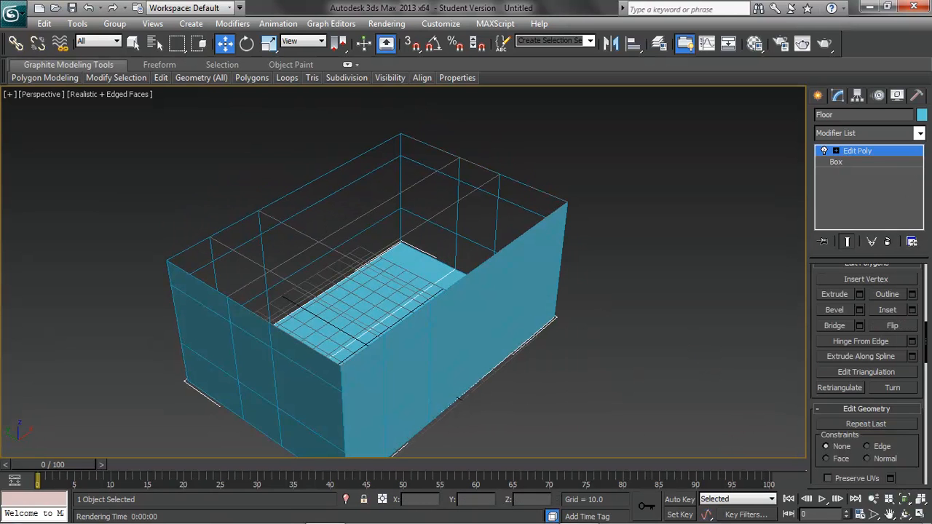
{"action": "left_click", "coordinate": [922, 115]}
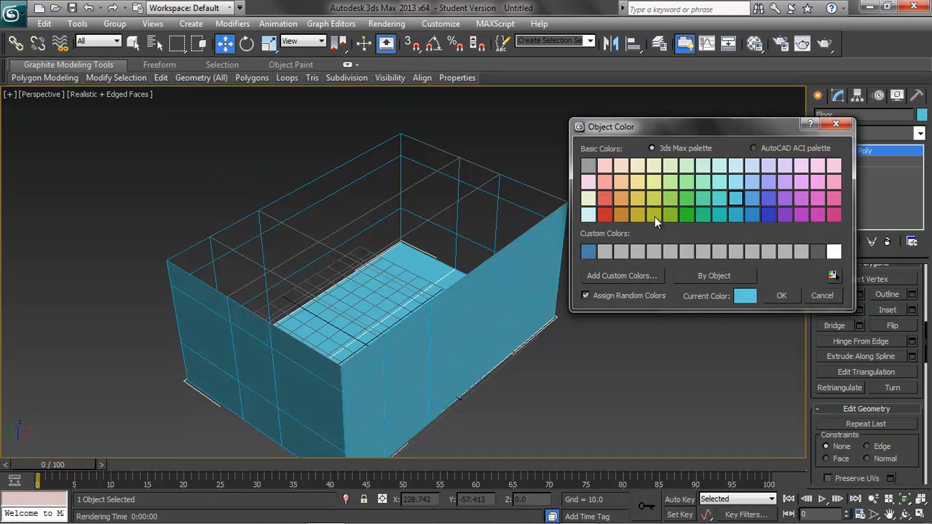
{"action": "left_click", "coordinate": [609, 203]}
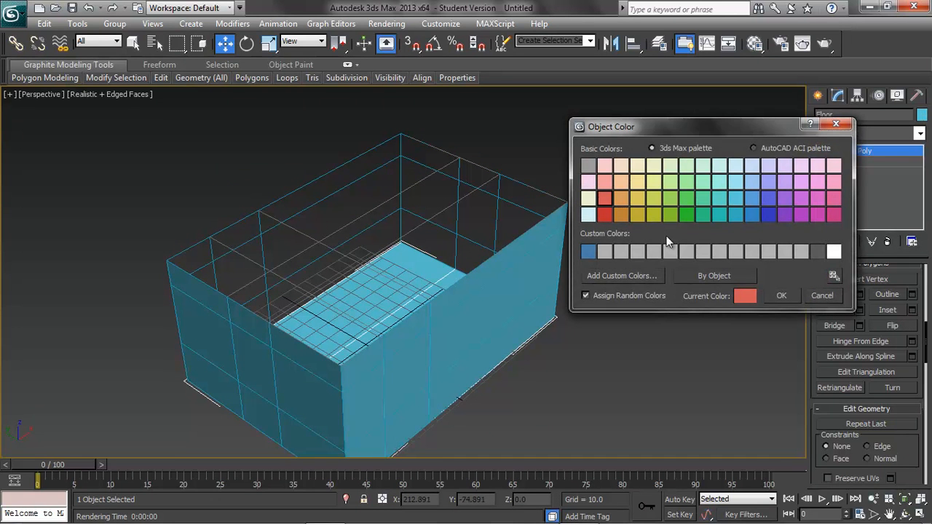
{"action": "left_click", "coordinate": [783, 294]}
Leave the Floor's polygon level, flip the normals of the Front_wall object at element level, and return to object level.
{"action": "middle_click_drag", "start_coordinate": [572, 373], "coordinate": [604, 358], "text": "alt"}
{"action": "left_click_drag", "start_coordinate": [926, 345], "coordinate": [922, 281]}
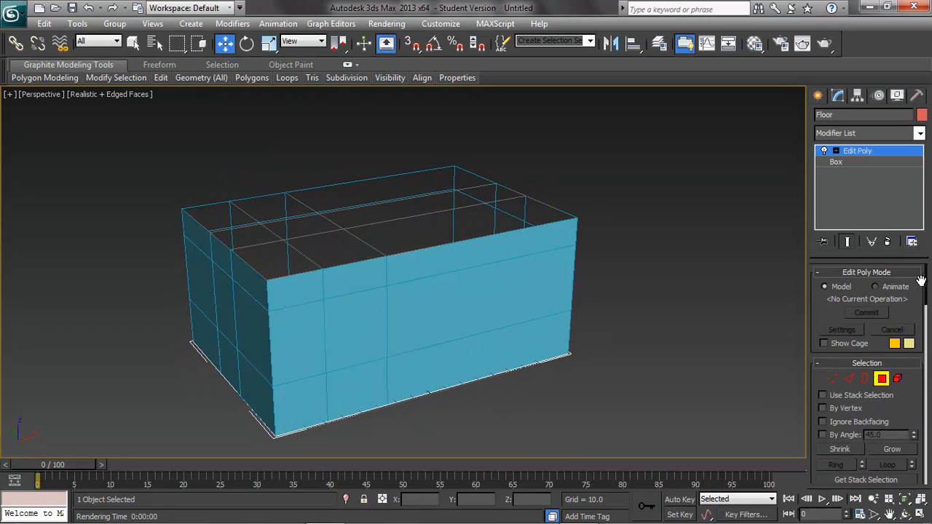
{"action": "left_click", "coordinate": [890, 381]}
{"action": "left_click", "coordinate": [491, 322]}
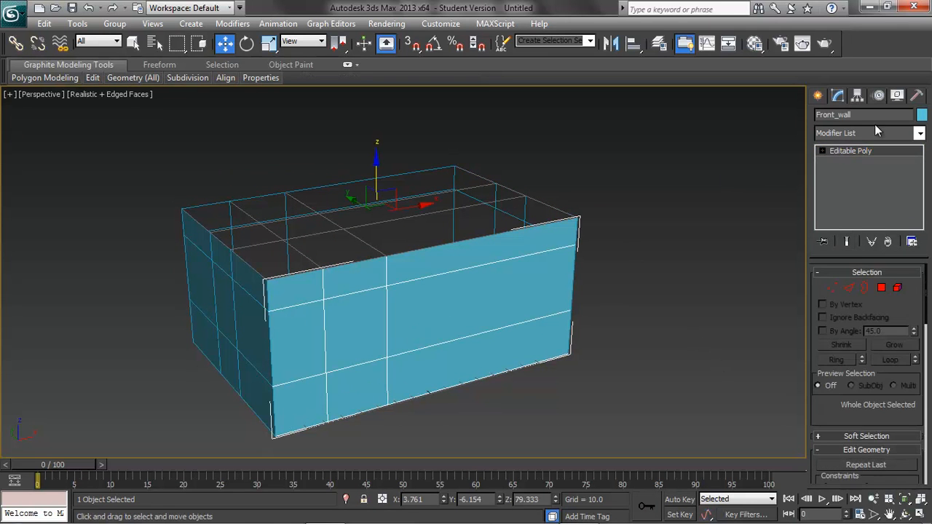
{"action": "left_click", "coordinate": [897, 288]}
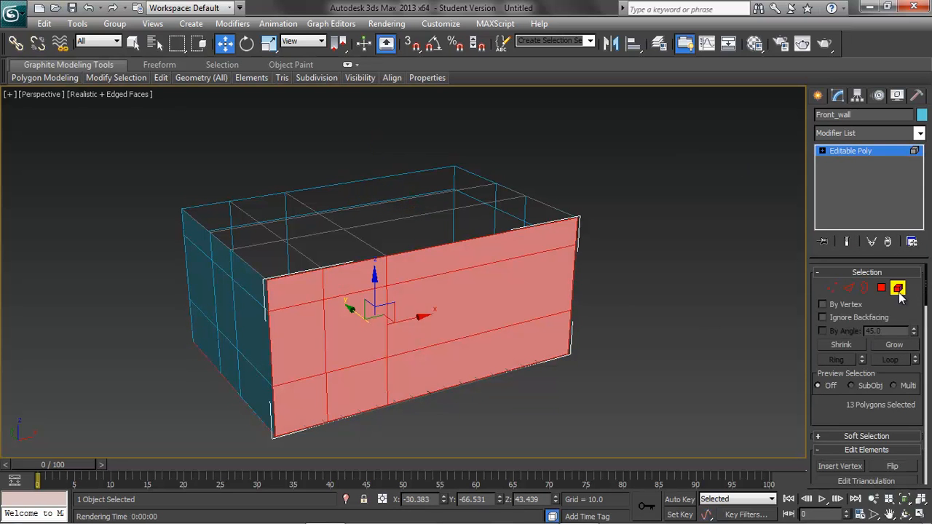
{"action": "left_click", "coordinate": [893, 466]}
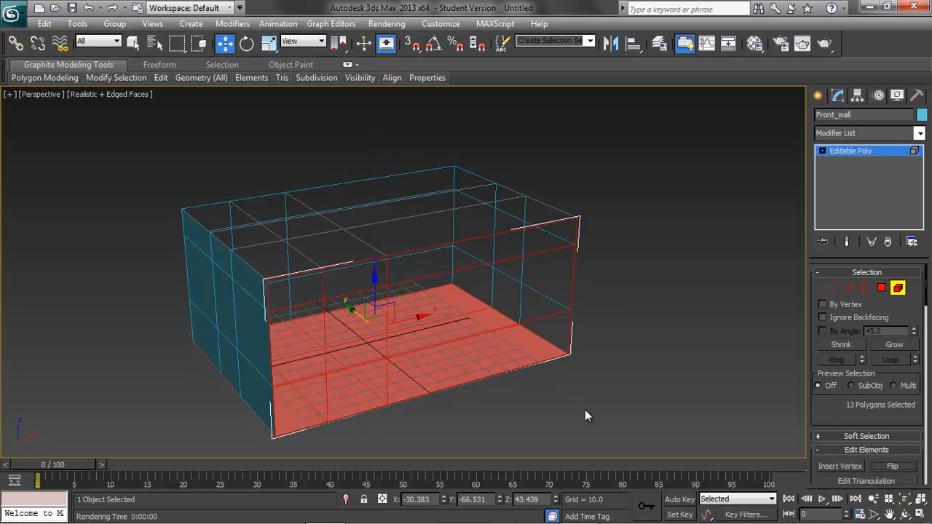
{"action": "left_click", "coordinate": [898, 288]}
Flip the normals of the Left_Wall object at element level, return to object level and deselect it.
{"action": "left_click", "coordinate": [235, 307]}
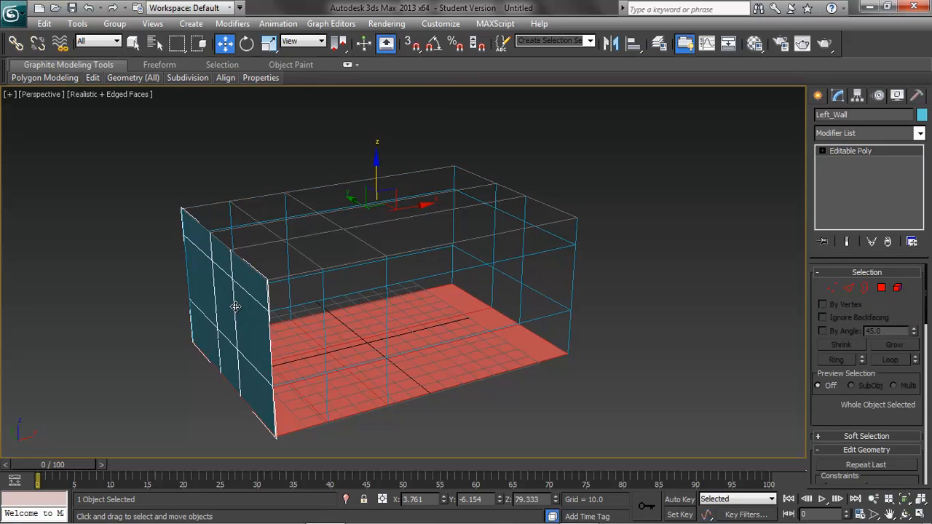
{"action": "left_click", "coordinate": [897, 288]}
{"action": "left_click", "coordinate": [891, 465]}
{"action": "left_click", "coordinate": [897, 288]}
{"action": "left_click", "coordinate": [638, 354]}
Flip the normals of the Right_Wall object at element level, return to object level and deselect it.
{"action": "mouse_move", "coordinate": [680, 353]}
{"action": "middle_mouse_down", "text": "alt"}
{"action": "mouse_move", "coordinate": [605, 350]}
{"action": "mouse_move", "coordinate": [470, 310]}
{"action": "mouse_move", "coordinate": [459, 293]}
{"action": "middle_mouse_up", "text": "alt"}
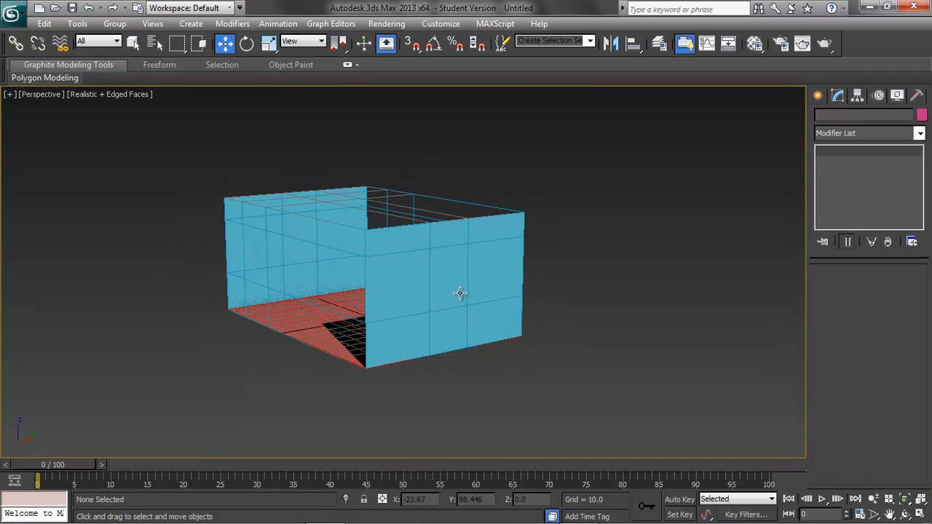
{"action": "left_click", "coordinate": [459, 293]}
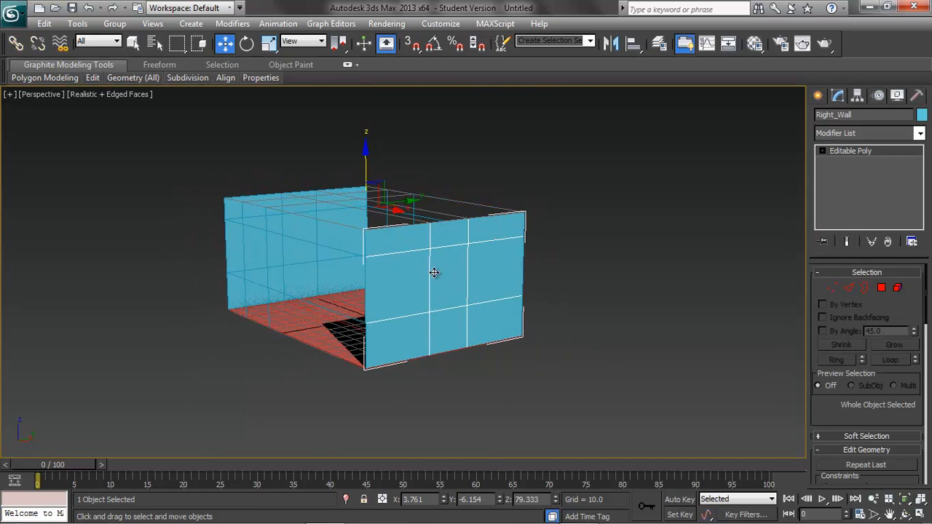
{"action": "left_click", "coordinate": [302, 285]}
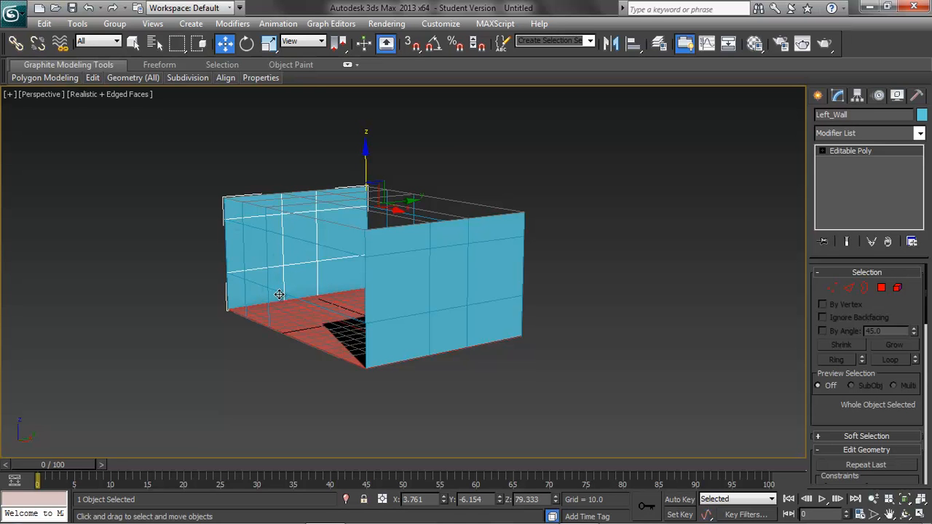
{"action": "left_click", "coordinate": [436, 286]}
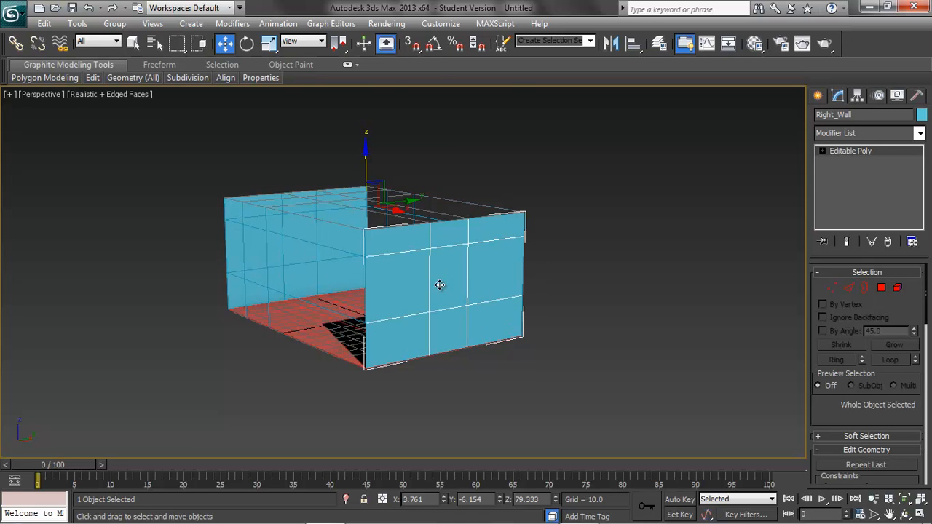
{"action": "left_click", "coordinate": [897, 288]}
{"action": "left_click", "coordinate": [891, 466]}
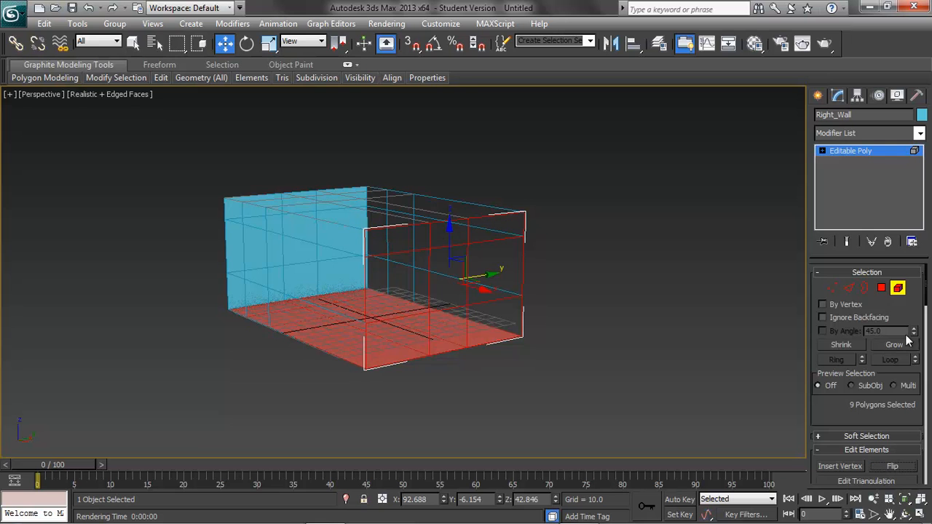
{"action": "left_click", "coordinate": [898, 289]}
{"action": "left_click", "coordinate": [592, 330]}
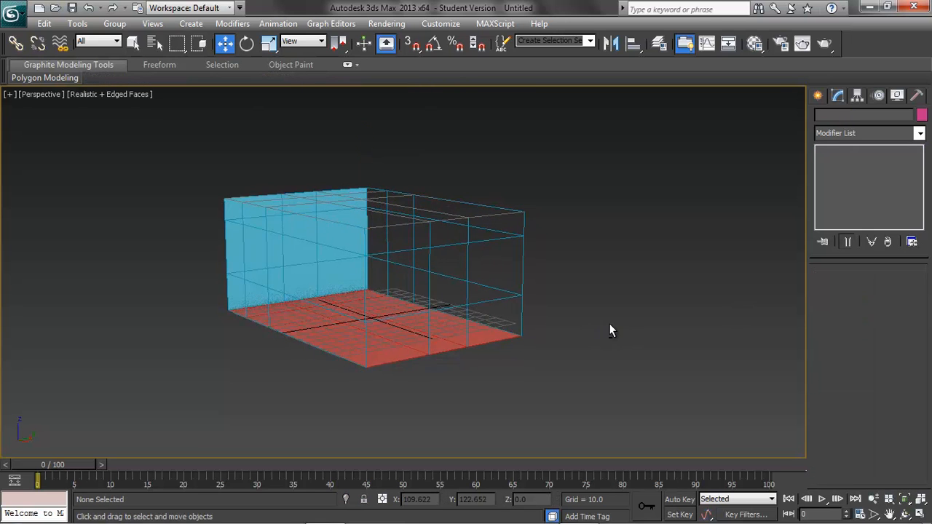
Flip the normals of the Back_Wall object at element level, return to object level and deselect it.
{"action": "middle_click_drag", "start_coordinate": [616, 328], "coordinate": [537, 332], "text": "alt"}
{"action": "left_click", "coordinate": [476, 265]}
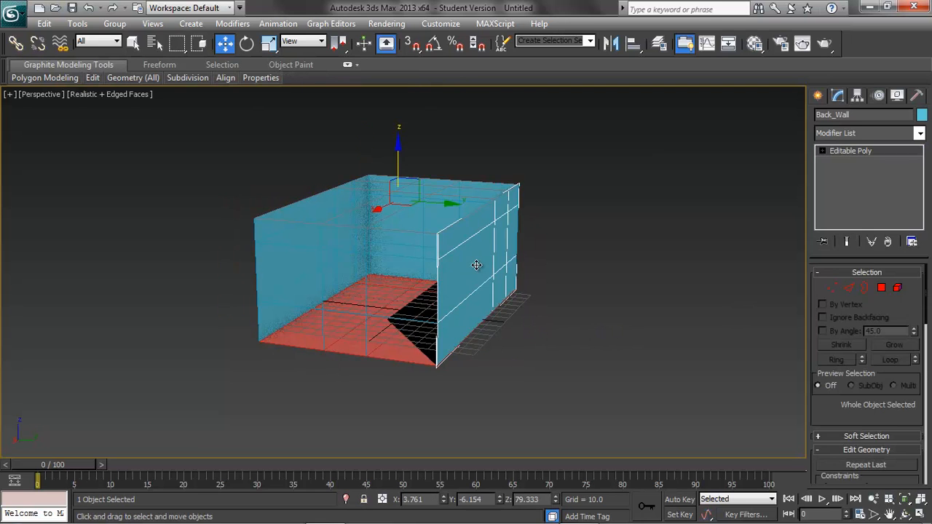
{"action": "left_click", "coordinate": [897, 288]}
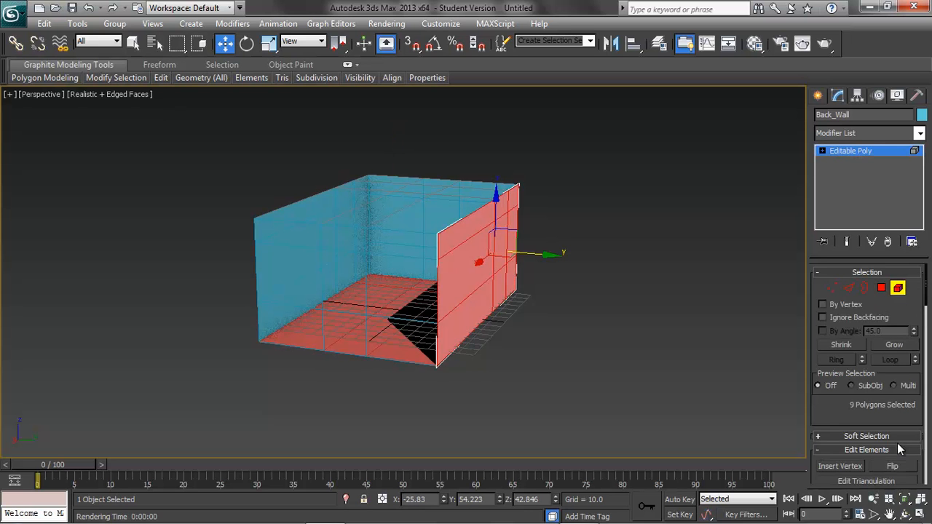
{"action": "left_click", "coordinate": [892, 467]}
{"action": "left_click", "coordinate": [897, 288]}
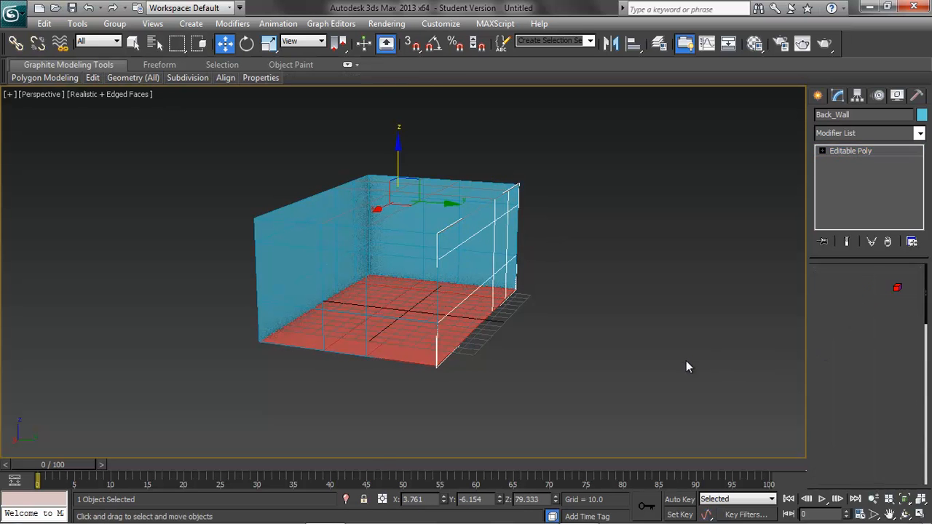
{"action": "left_click", "coordinate": [602, 363]}
{"action": "middle_click_drag", "start_coordinate": [602, 364], "coordinate": [793, 364], "text": "alt"}
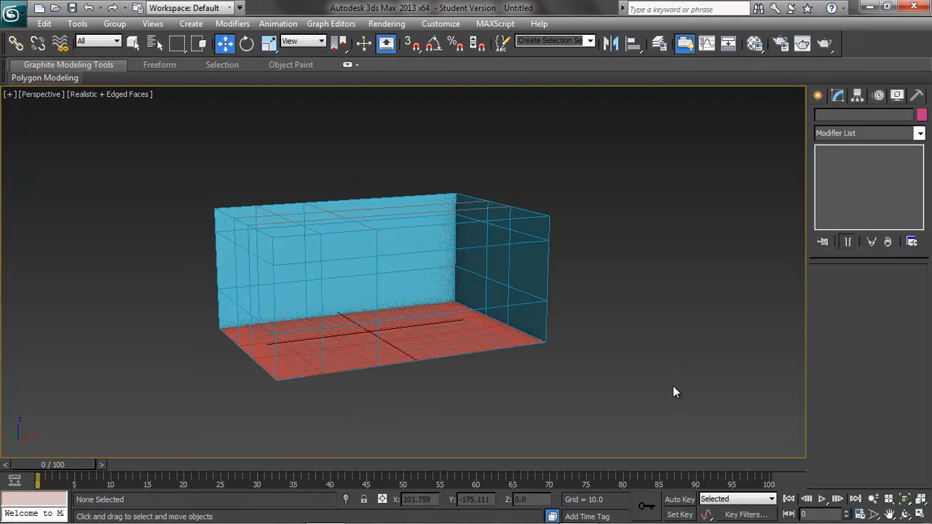
{"action": "mouse_move", "coordinate": [659, 379]}
{"action": "middle_mouse_down", "text": "alt"}
{"action": "mouse_move", "coordinate": [599, 376]}
{"action": "mouse_move", "coordinate": [647, 377]}
{"action": "middle_mouse_up", "text": "alt"}
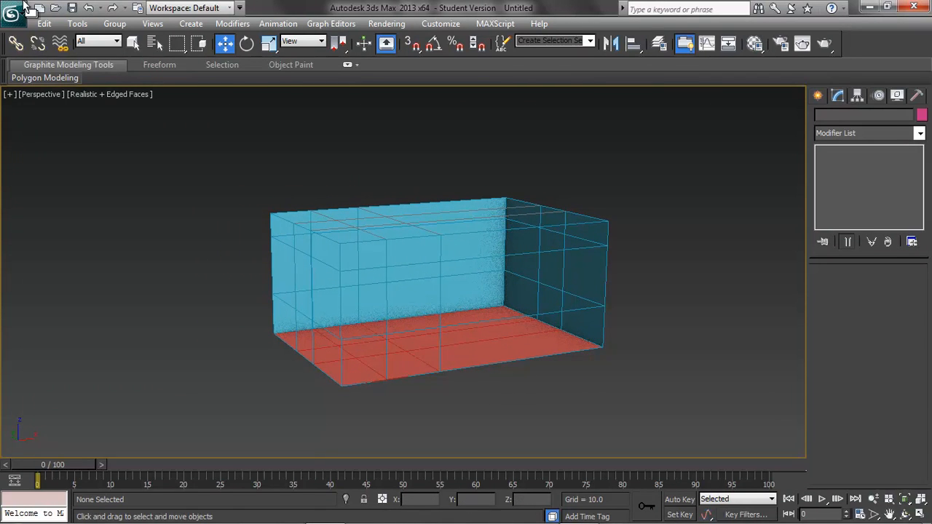
Save the scene as a new 3ds Max file named Room_002.
{"action": "left_click", "coordinate": [19, 24]}
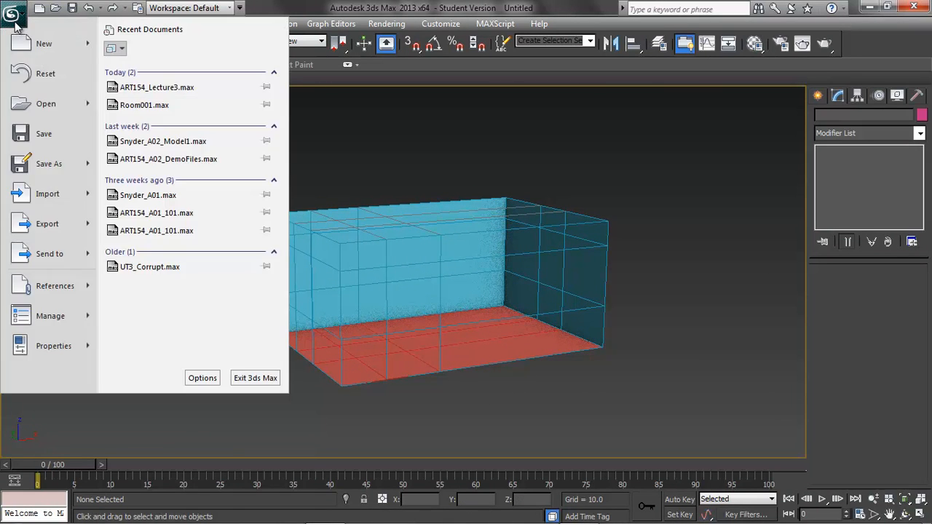
{"action": "left_click", "coordinate": [43, 164]}
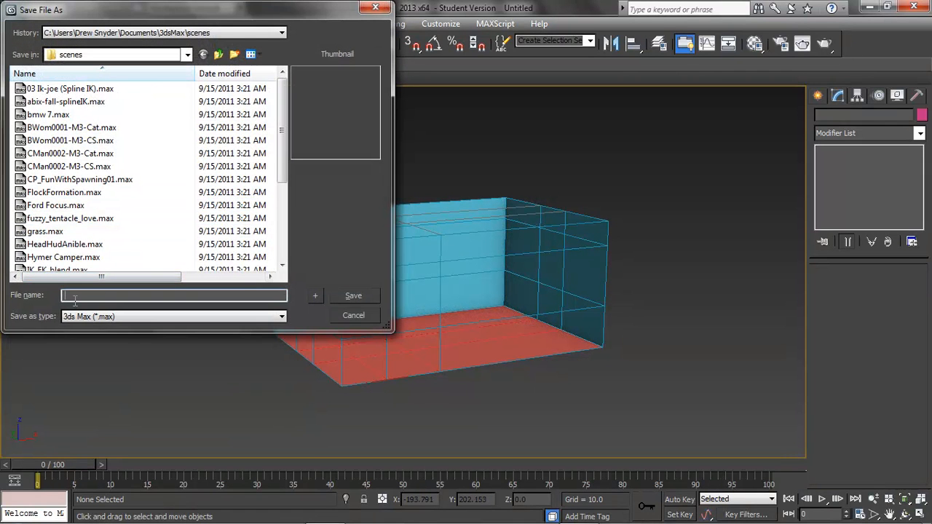
{"action": "type", "text": "Room_002"}
{"action": "key", "text": "Return"}
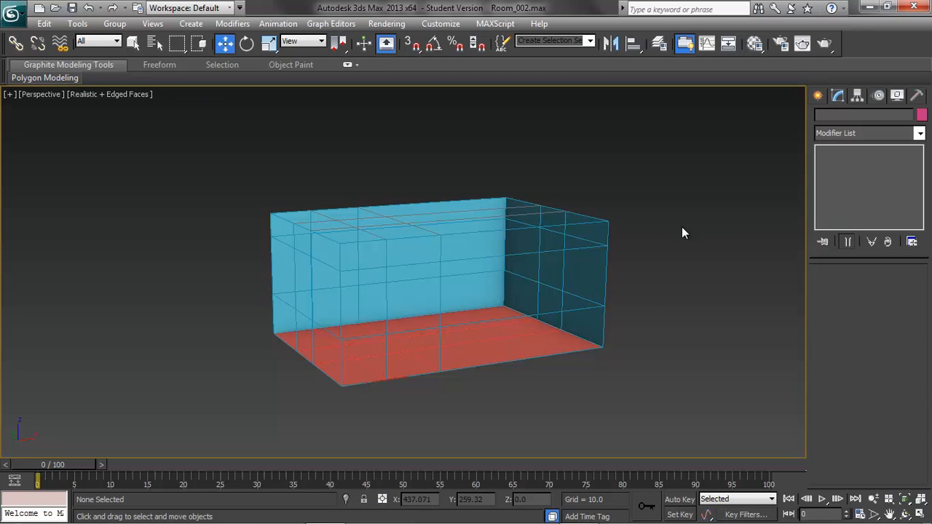
Open the Layer Manager, select all the room objects and create a new layer containing them.
{"action": "middle_click_drag", "start_coordinate": [685, 285], "coordinate": [658, 288], "text": "alt"}
{"action": "scroll", "coordinate": [672, 312], "scroll_direction": "up", "scroll_amount": 3}
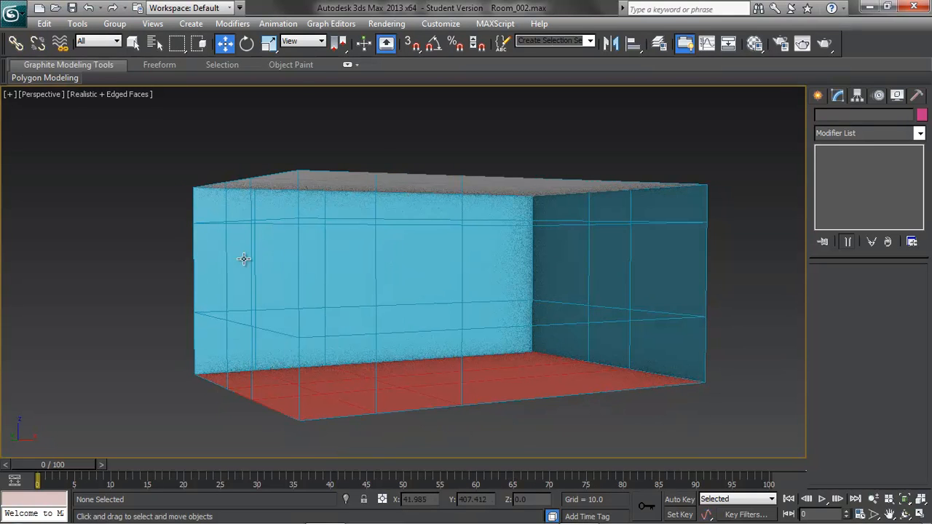
{"action": "left_click", "coordinate": [658, 45]}
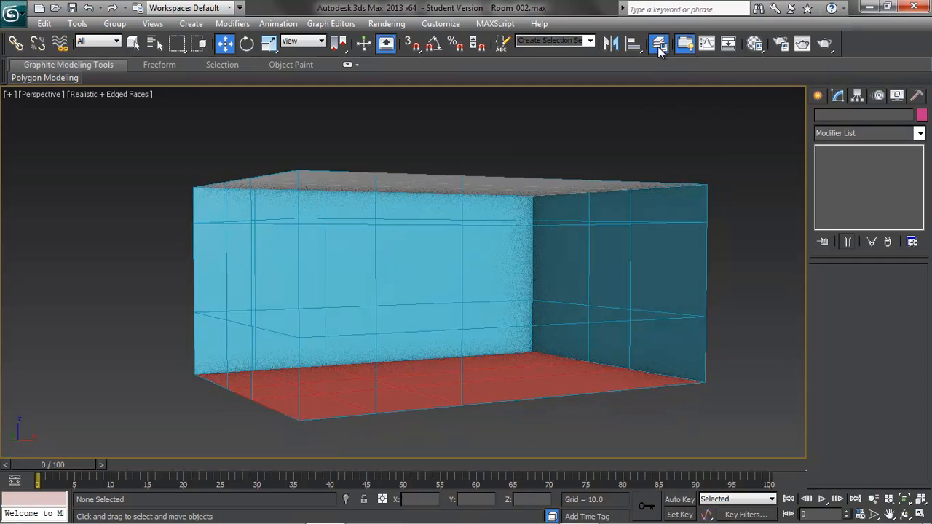
{"action": "left_click_drag", "start_coordinate": [276, 143], "coordinate": [483, 132]}
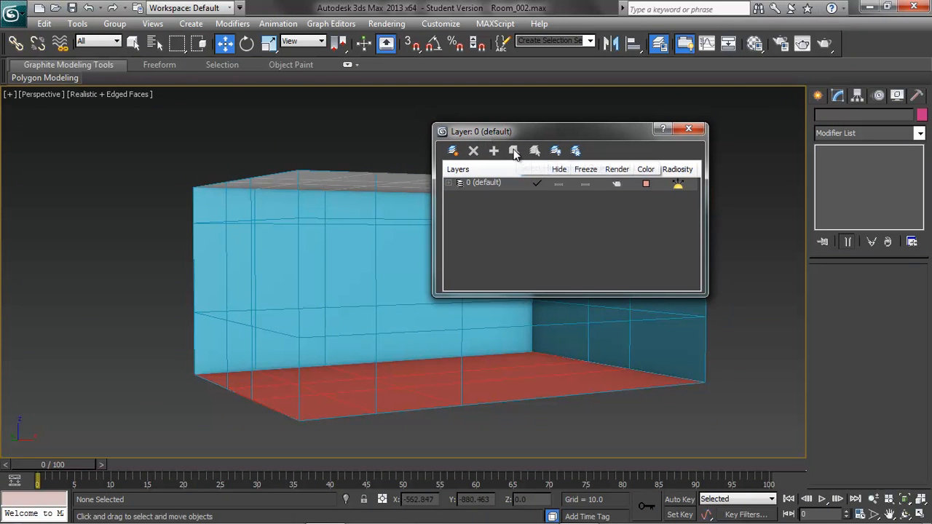
{"action": "left_click", "coordinate": [148, 137]}
{"action": "key", "text": "ctrl+a"}
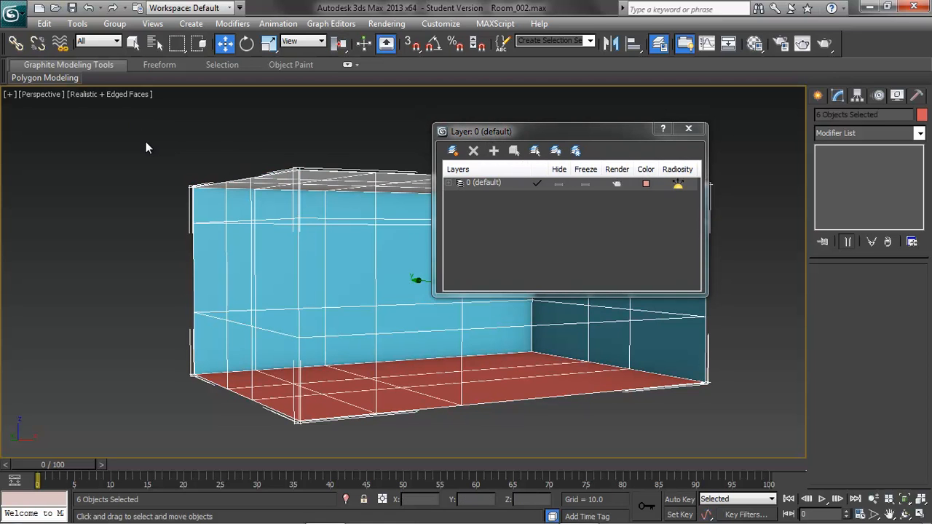
{"action": "left_click", "coordinate": [452, 151]}
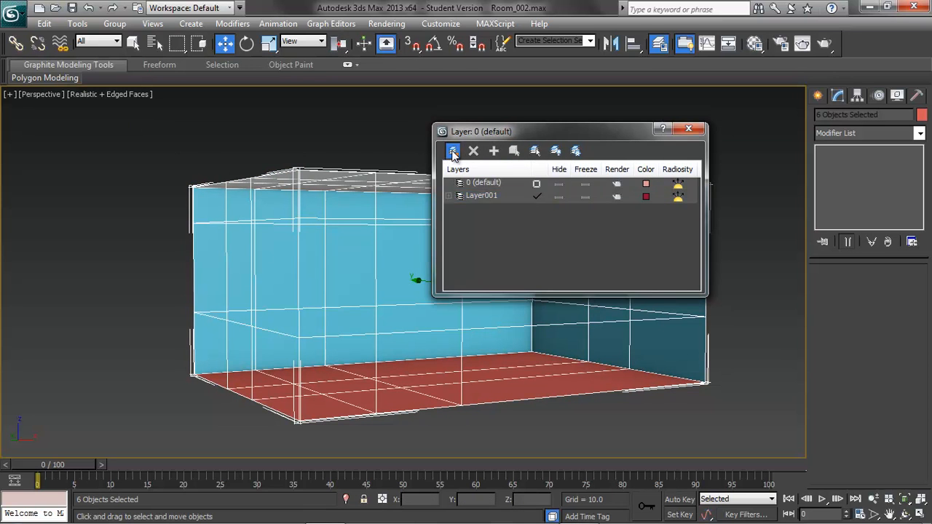
Rename the new layer as Wall.
{"action": "left_click", "coordinate": [485, 197]}
{"action": "type", "text": "Room"}
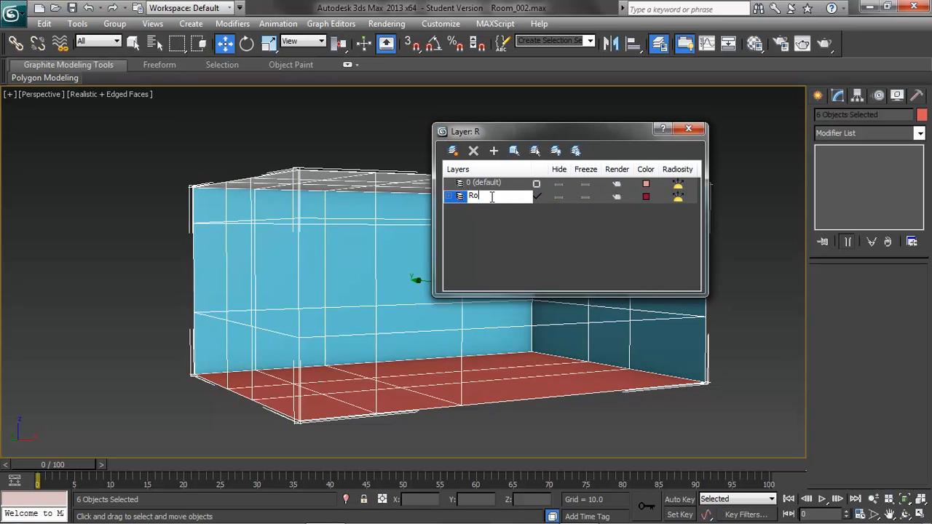
{"action": "key", "text": "BackSpace"}
{"action": "key", "text": "BackSpace"}
{"action": "key", "text": "BackSpace"}
{"action": "key", "text": "BackSpace"}
{"action": "type", "text": "Wall"}
{"action": "key", "text": "Return"}
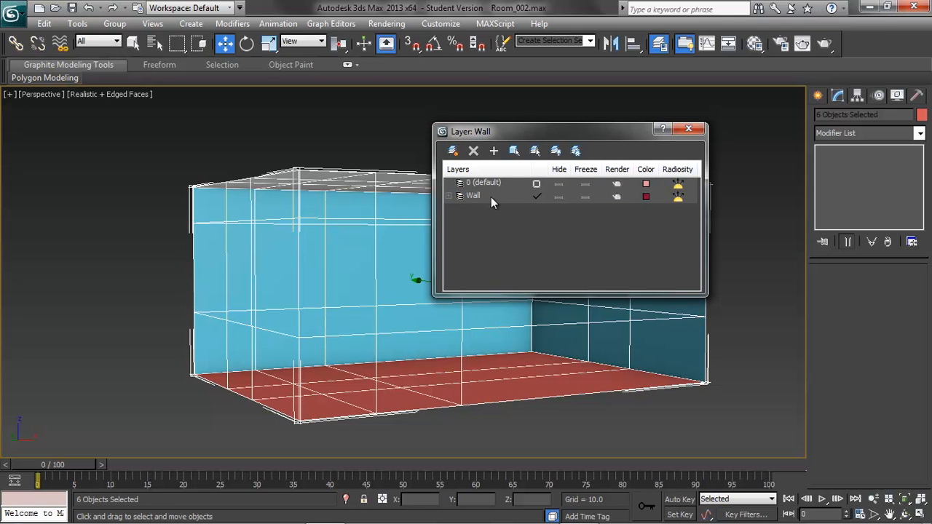
Expand the Wall layer's object list and hide the Front_wall and Left_Wall objects.
{"action": "left_click_drag", "start_coordinate": [513, 131], "coordinate": [547, 120]}
{"action": "left_click", "coordinate": [507, 187]}
{"action": "left_click", "coordinate": [508, 187]}
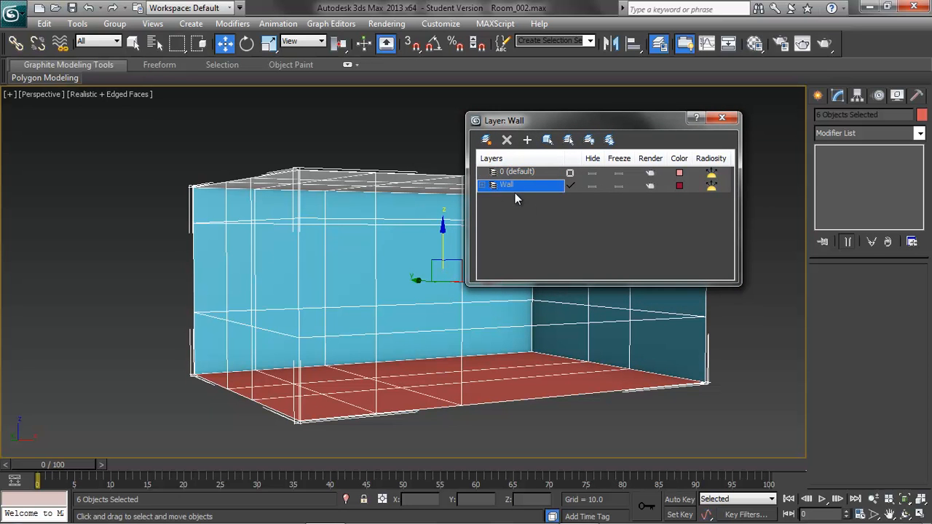
{"action": "left_click", "coordinate": [481, 185]}
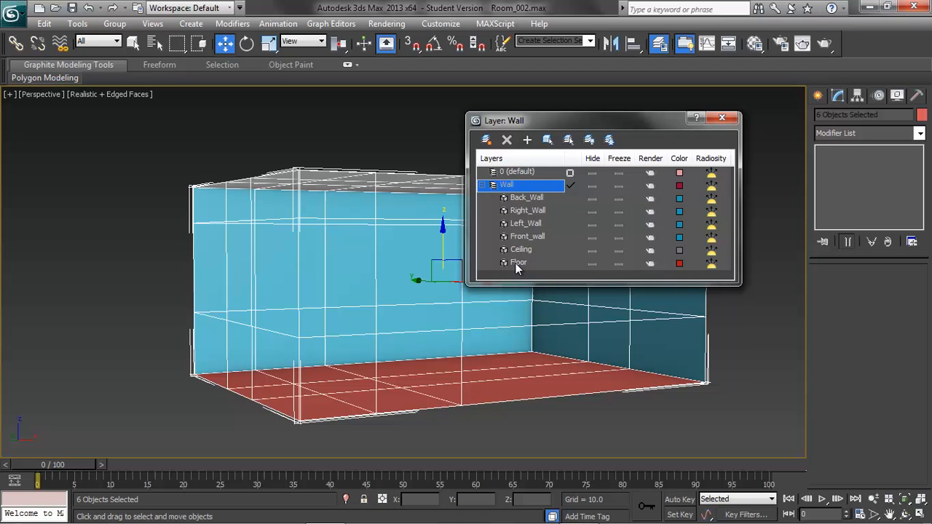
{"action": "left_click", "coordinate": [591, 238]}
{"action": "left_click", "coordinate": [593, 224]}
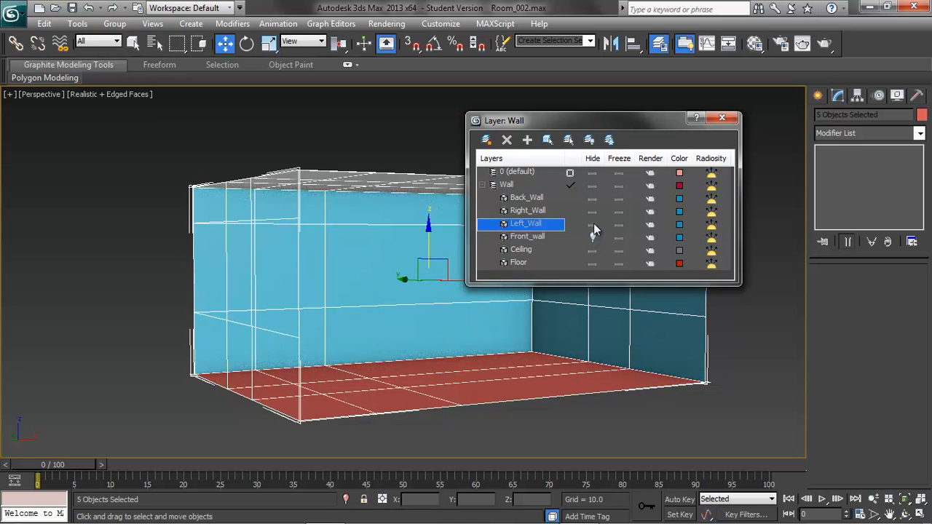
{"action": "middle_click_drag", "start_coordinate": [602, 425], "coordinate": [629, 416], "text": "alt"}
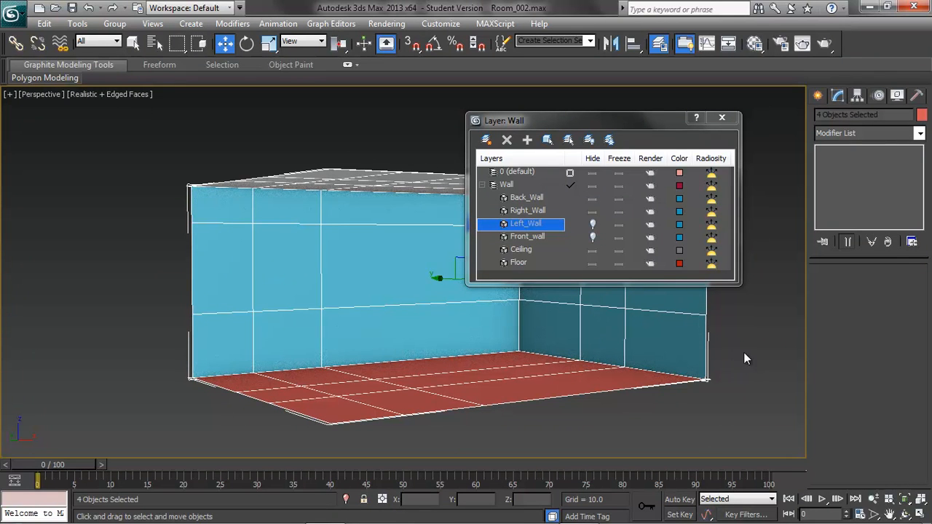
Freeze the Floor object through its layer entry and unfreeze it again.
{"action": "left_click", "coordinate": [460, 384]}
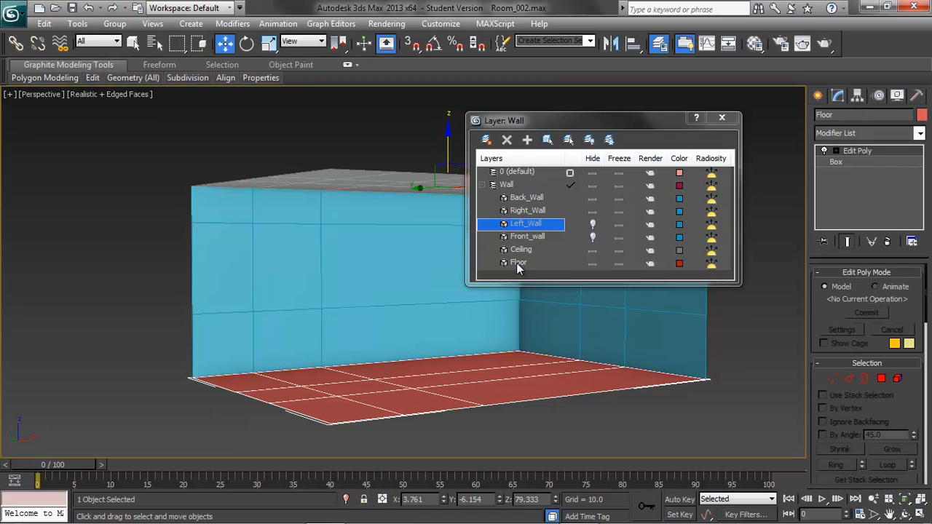
{"action": "left_click", "coordinate": [620, 263]}
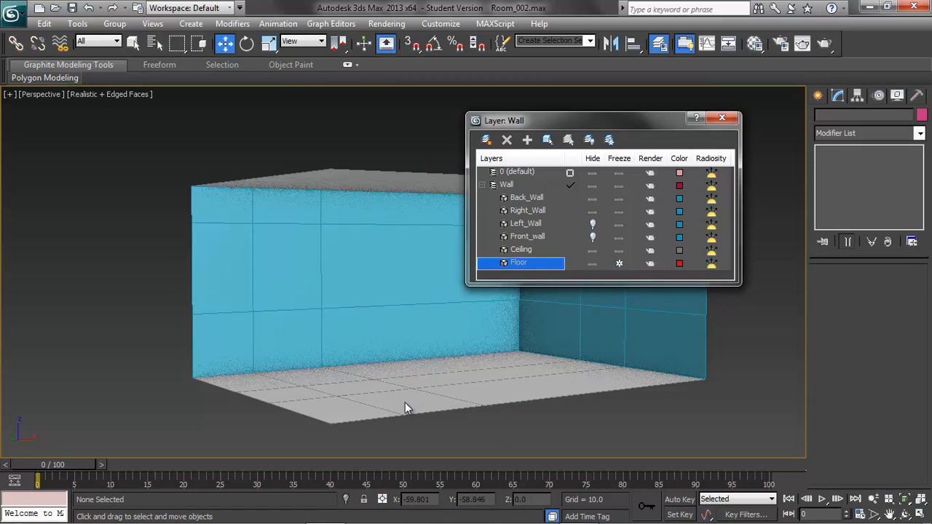
{"action": "left_click", "coordinate": [620, 263]}
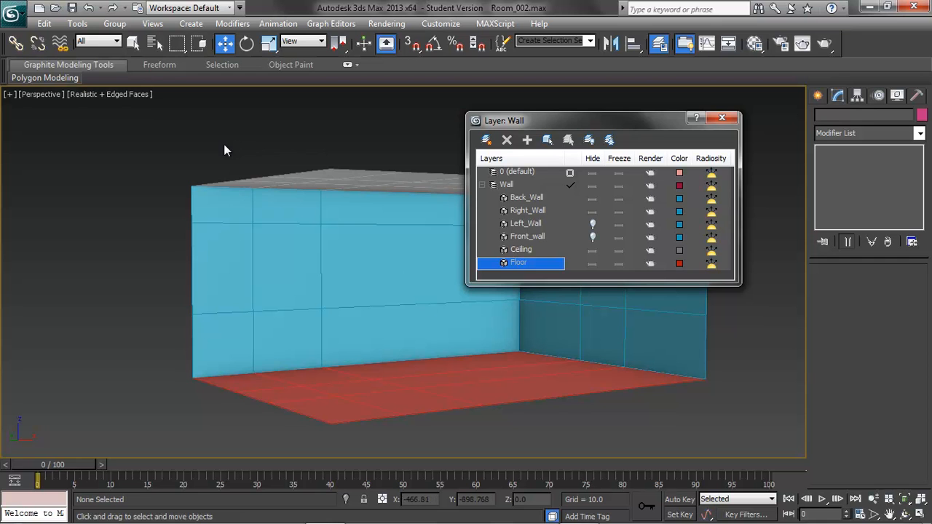
Turn off Show Frozen in Gray in the object properties of all visible room objects, then clear the selection.
{"action": "key", "text": "ctrl+a"}
{"action": "right_click", "coordinate": [327, 226]}
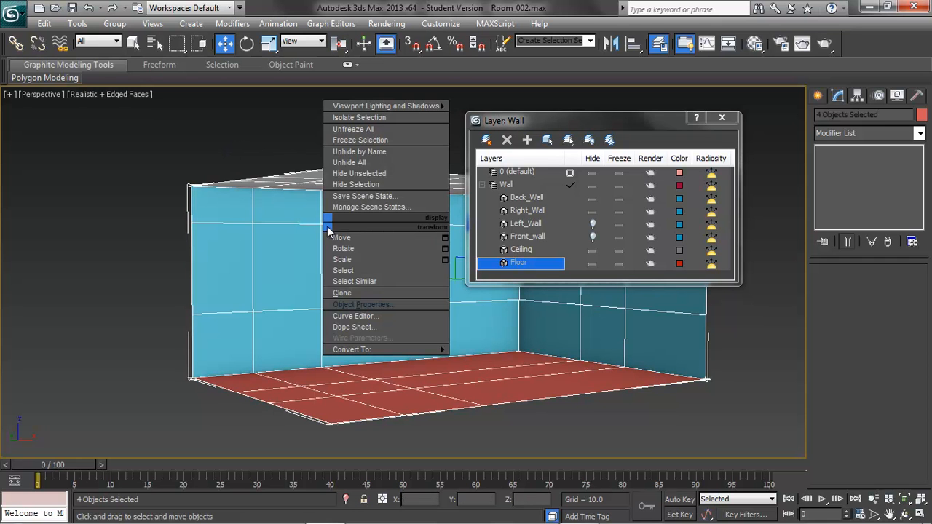
{"action": "left_click", "coordinate": [363, 302]}
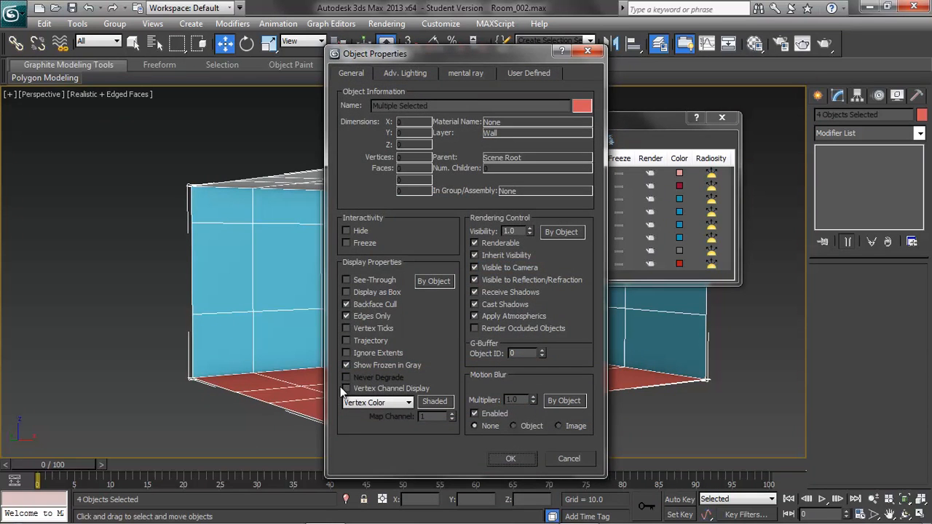
{"action": "left_click", "coordinate": [347, 364]}
{"action": "left_click", "coordinate": [511, 459]}
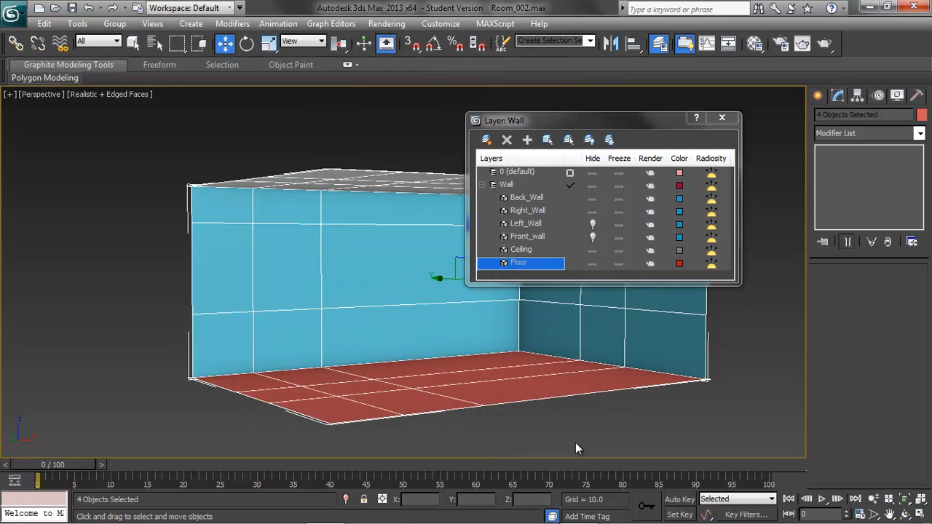
{"action": "left_click", "coordinate": [754, 311]}
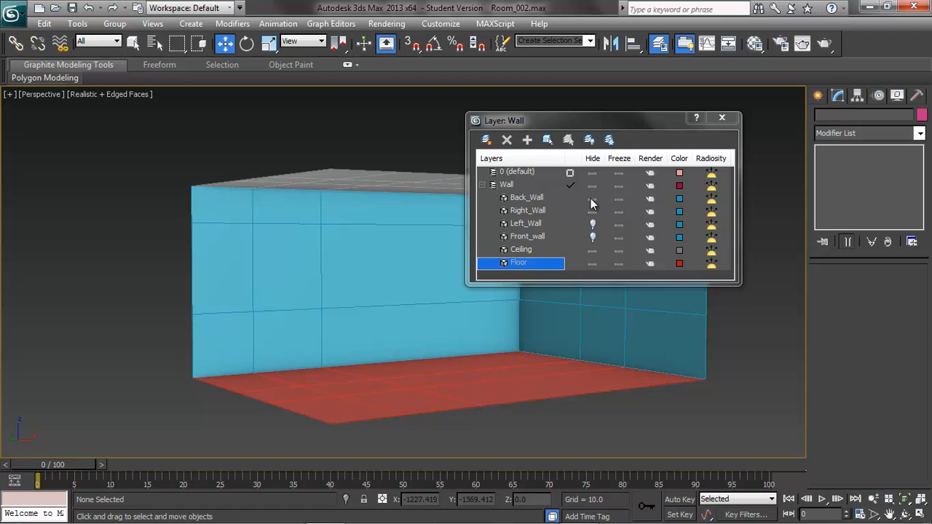
Freeze the Back_Wall, Right_Wall and Ceiling objects in the Wall layer.
{"action": "left_click", "coordinate": [590, 198]}
{"action": "left_click", "coordinate": [591, 200]}
{"action": "left_click_drag", "start_coordinate": [623, 203], "coordinate": [618, 213]}
{"action": "left_click", "coordinate": [617, 251]}
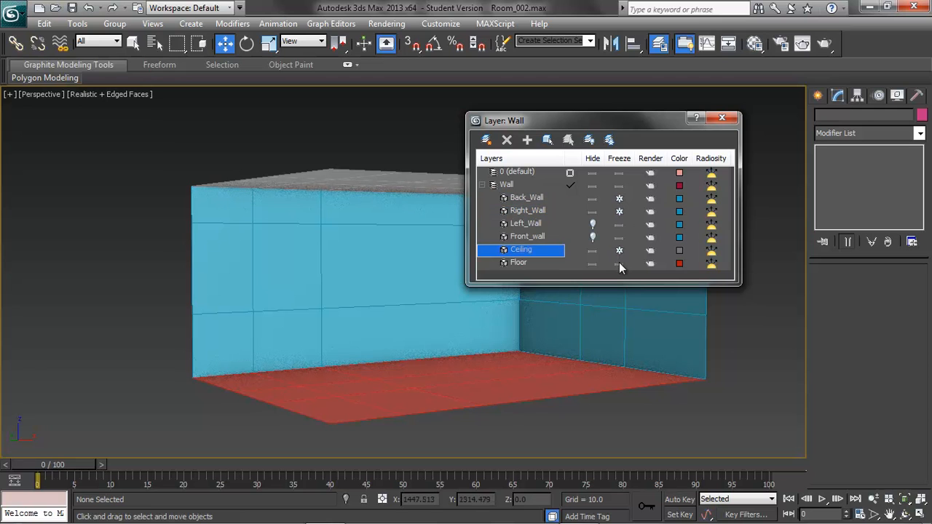